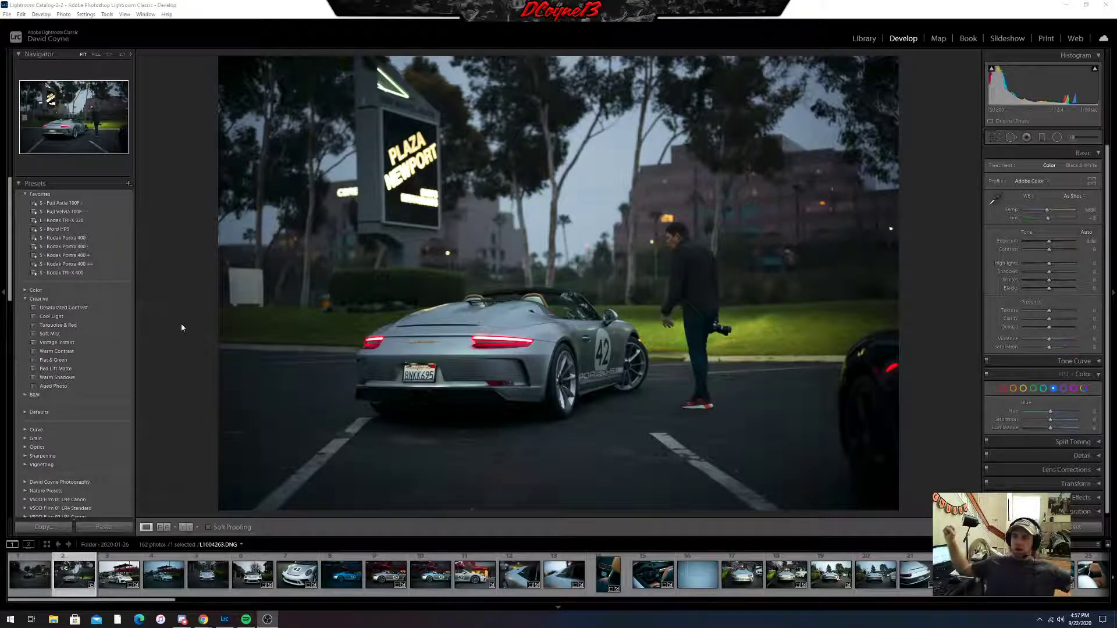
Start a crop of the silver car photo with the 4 x 5 / 8 x 10 aspect ratio in portrait orientation.
left_click(420, 348)
left_click(449, 331)
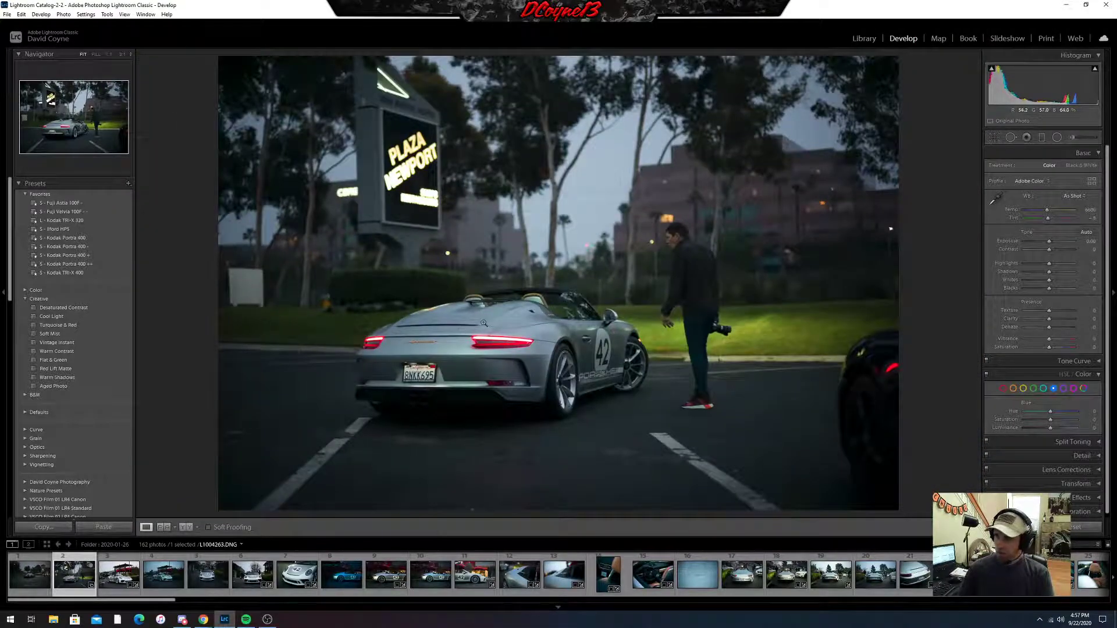
left_click(671, 243)
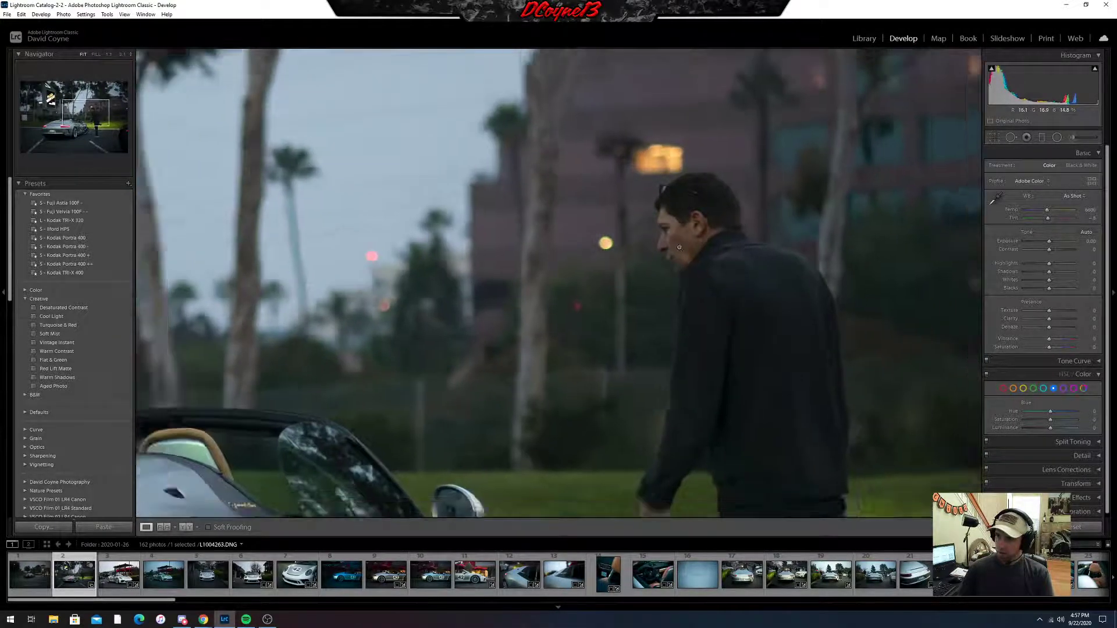
left_click(649, 256)
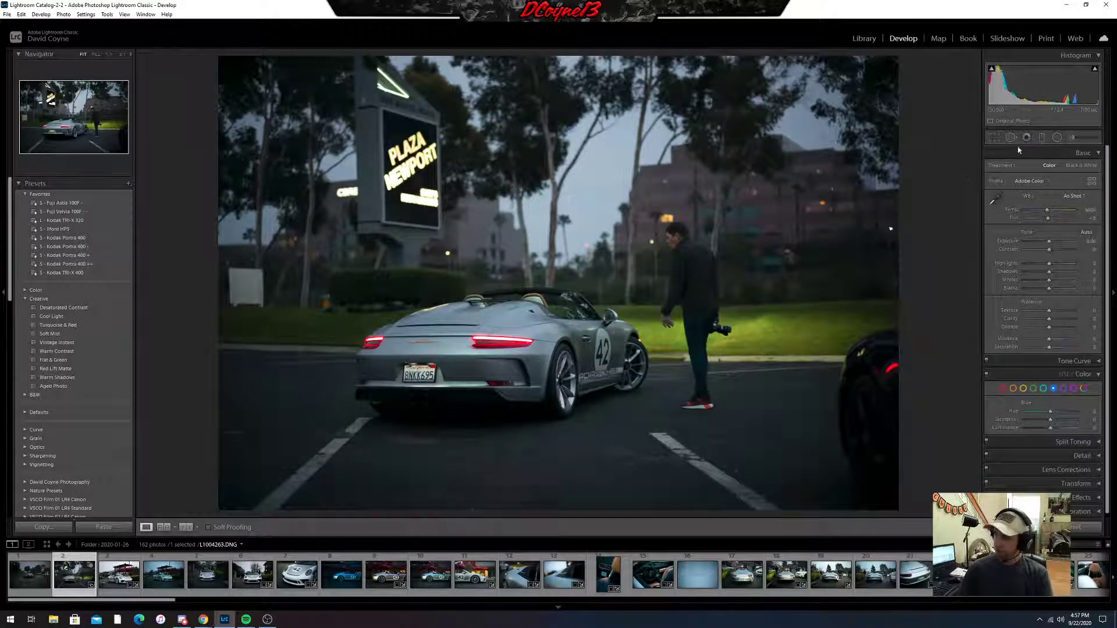
left_click(995, 138)
left_click(1072, 168)
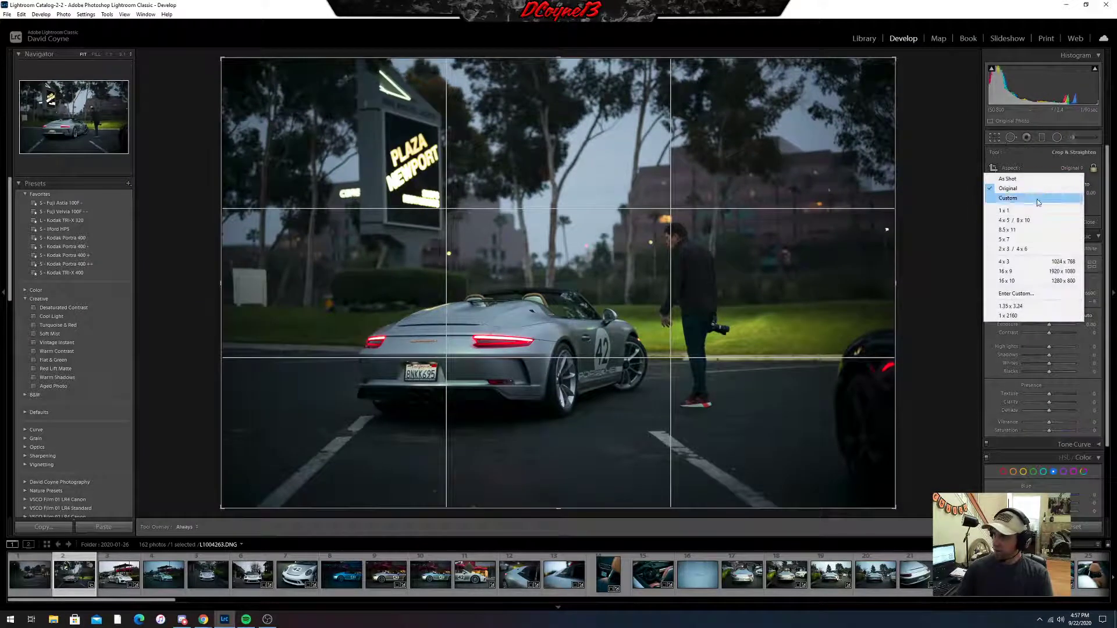
left_click(1013, 222)
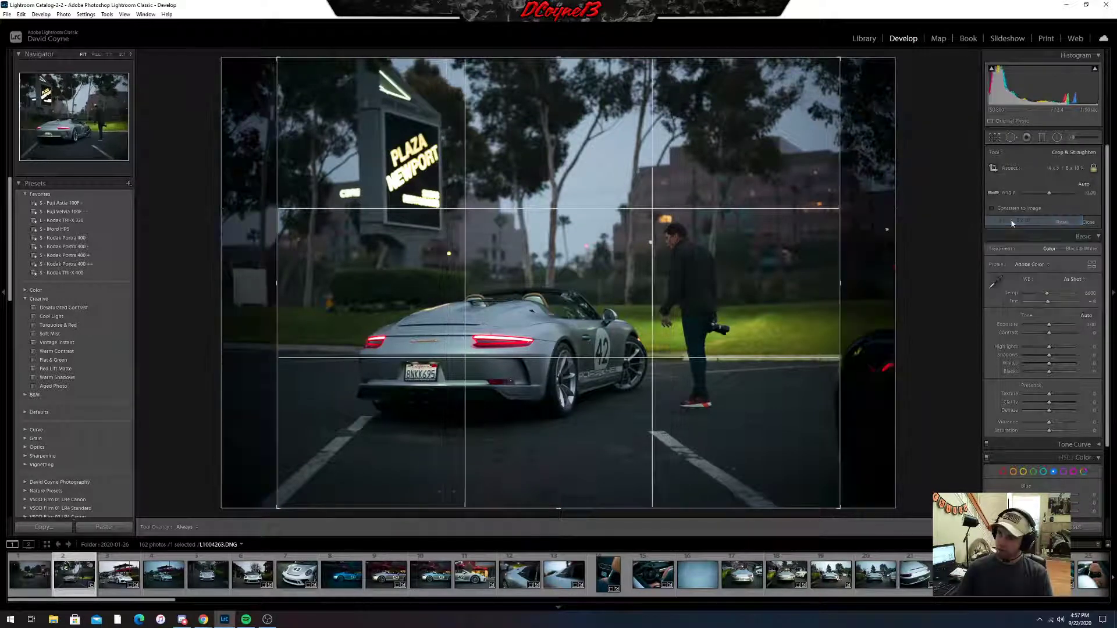
key("x")
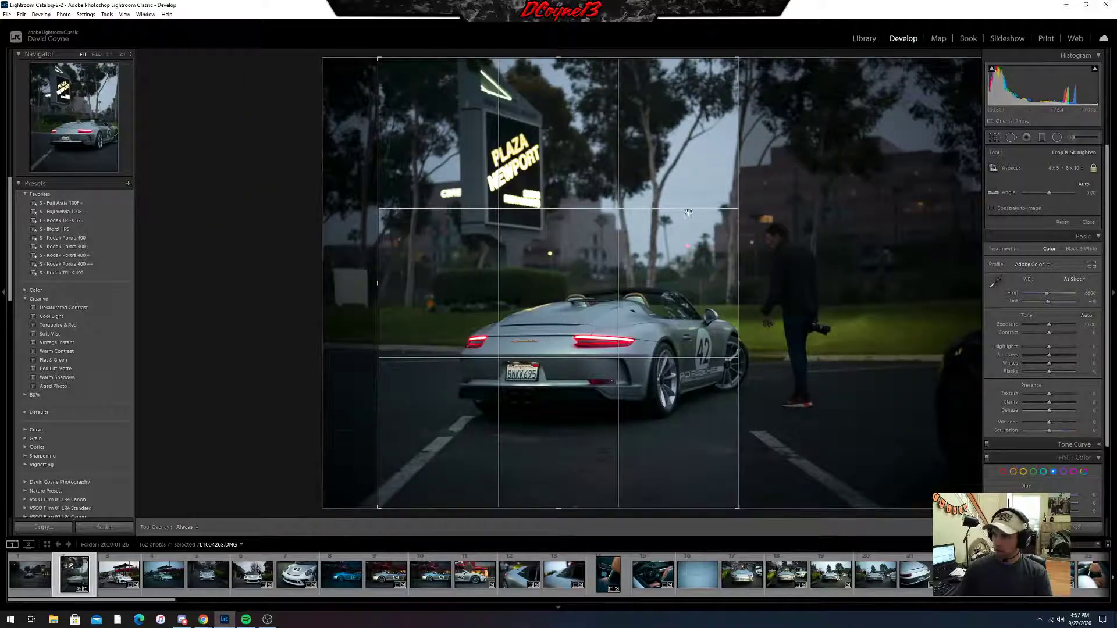
Frame the portrait crop tightly around the silver car, rotate it slightly to straighten the photo, and apply it.
left_click_drag(663, 208, 608, 208)
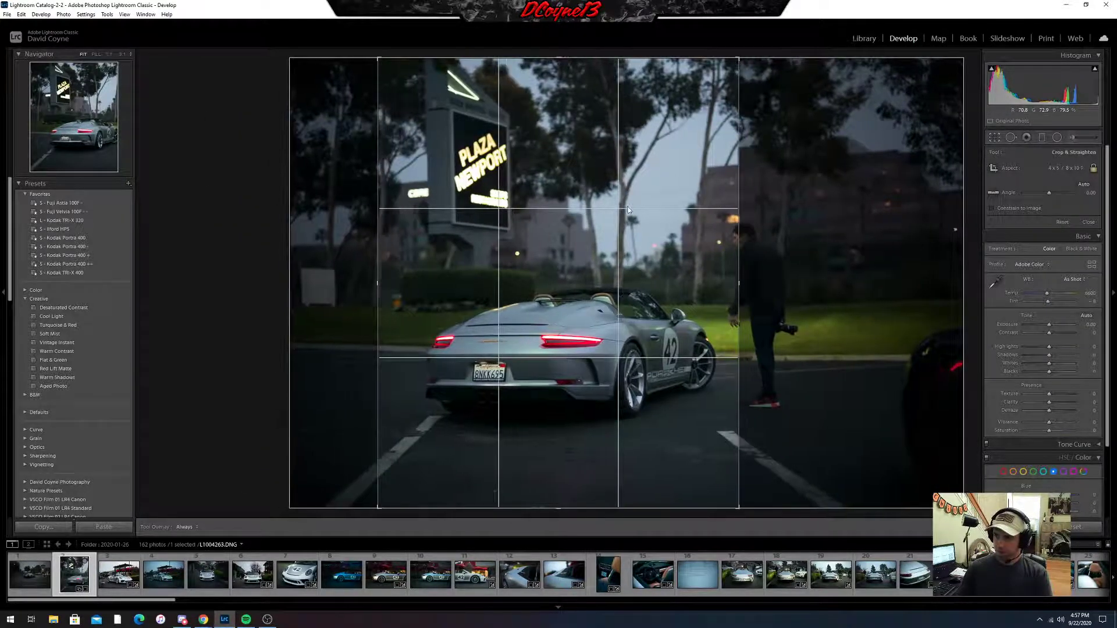
left_click_drag(378, 57, 387, 65)
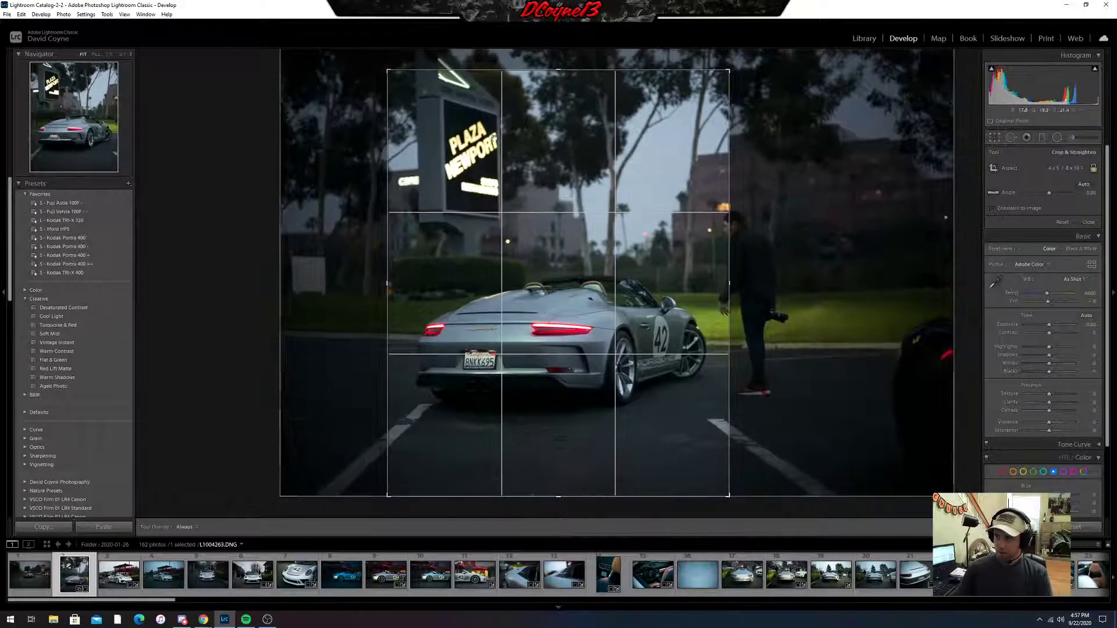
left_click_drag(584, 245, 588, 242)
left_click_drag(846, 244, 857, 260)
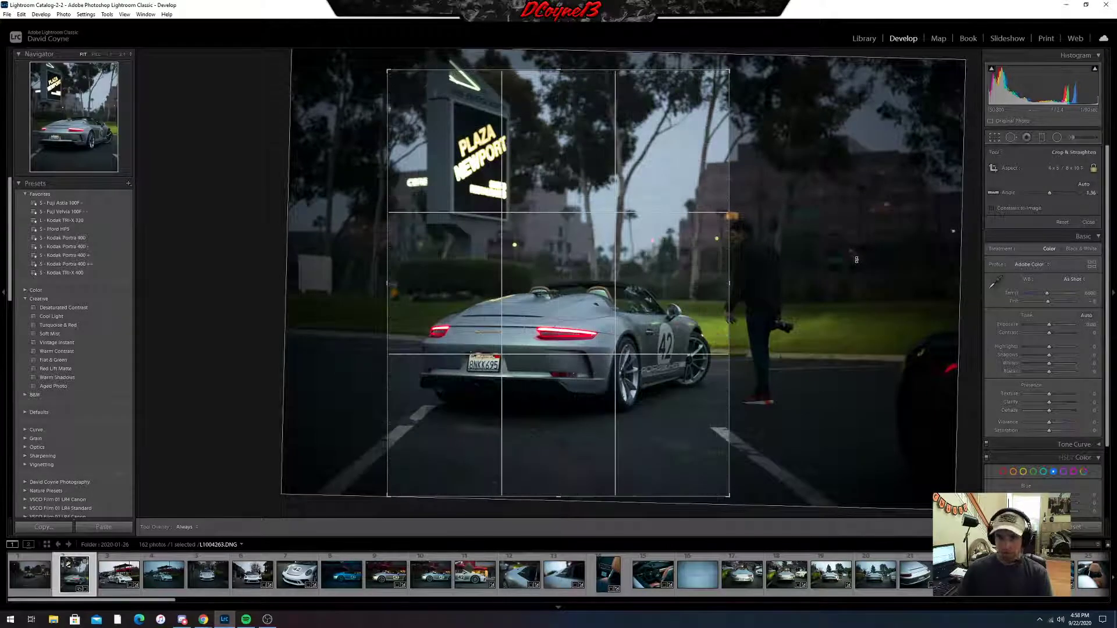
key("r")
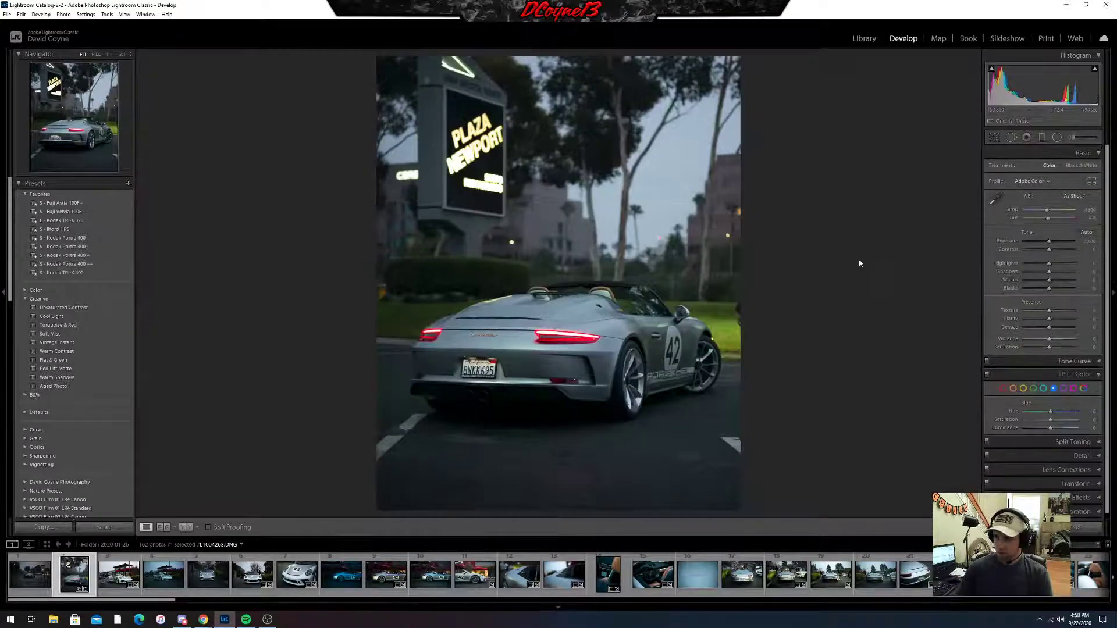
Refine the crop by shifting the framing, enlarging it slightly and adjusting the rotation around the silver car.
key("r")
left_click_drag(648, 190, 641, 190)
left_click_drag(730, 71, 735, 61)
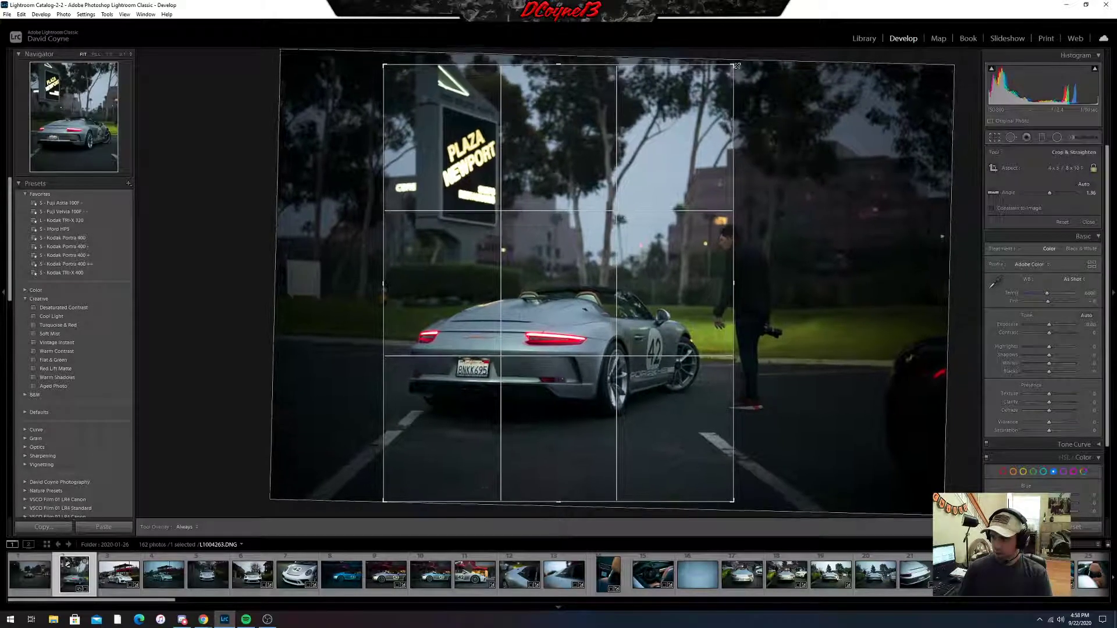
left_click_drag(803, 184, 825, 193)
key("r")
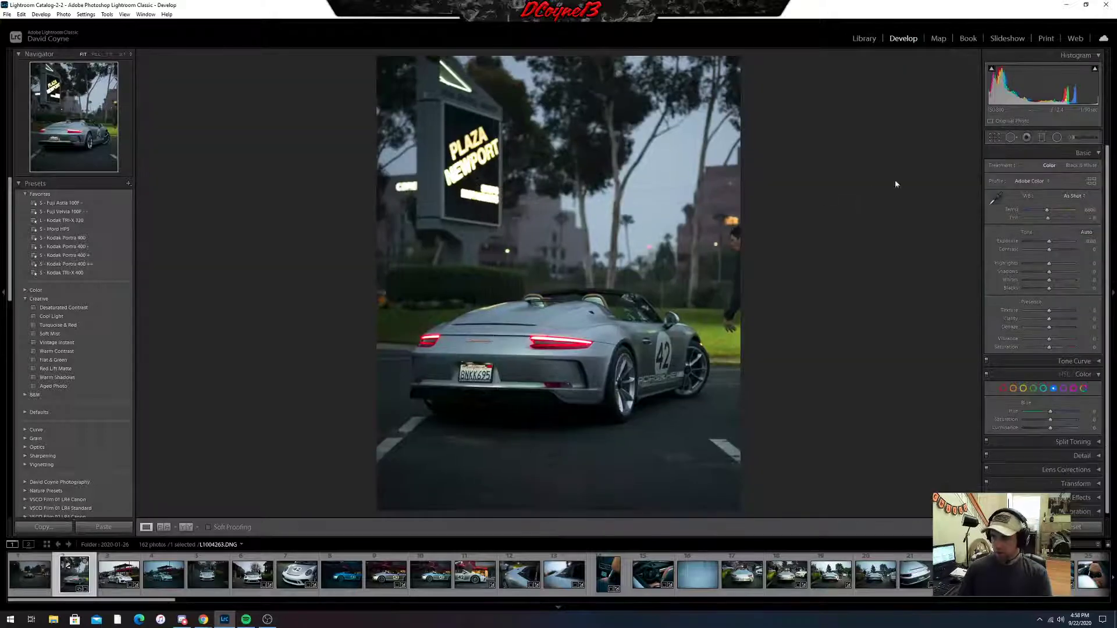
left_click(995, 138)
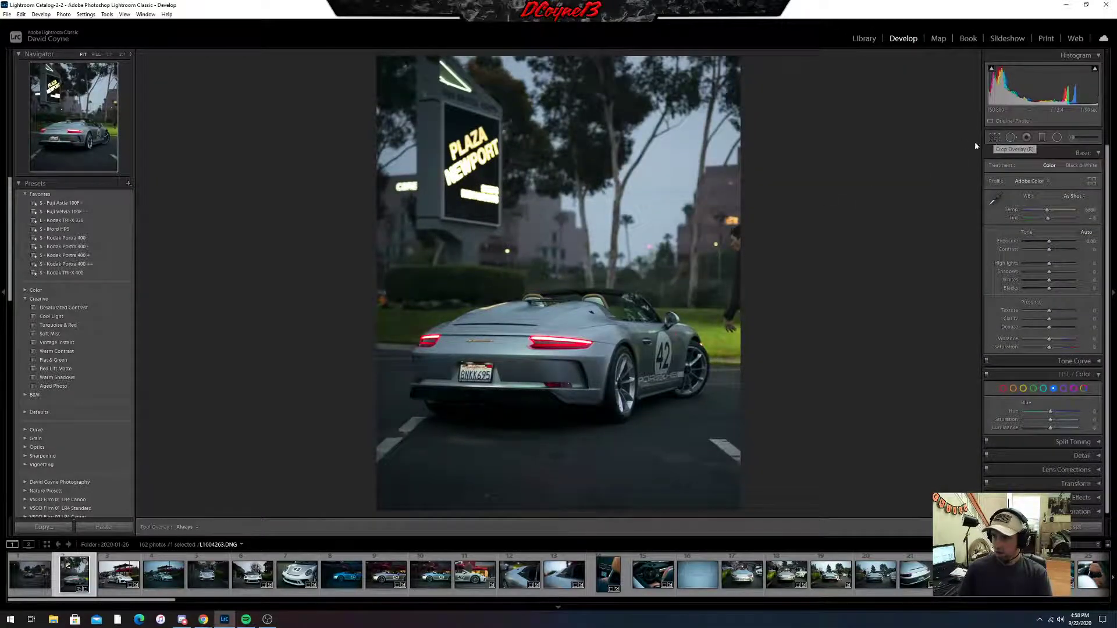
key("r")
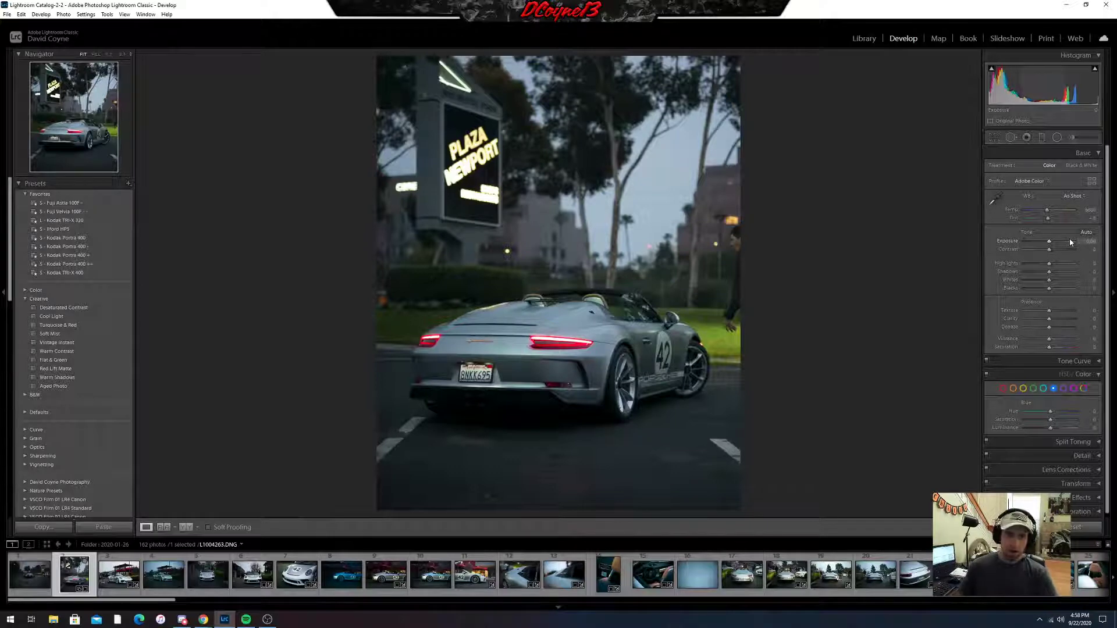
key("alt+Tab")
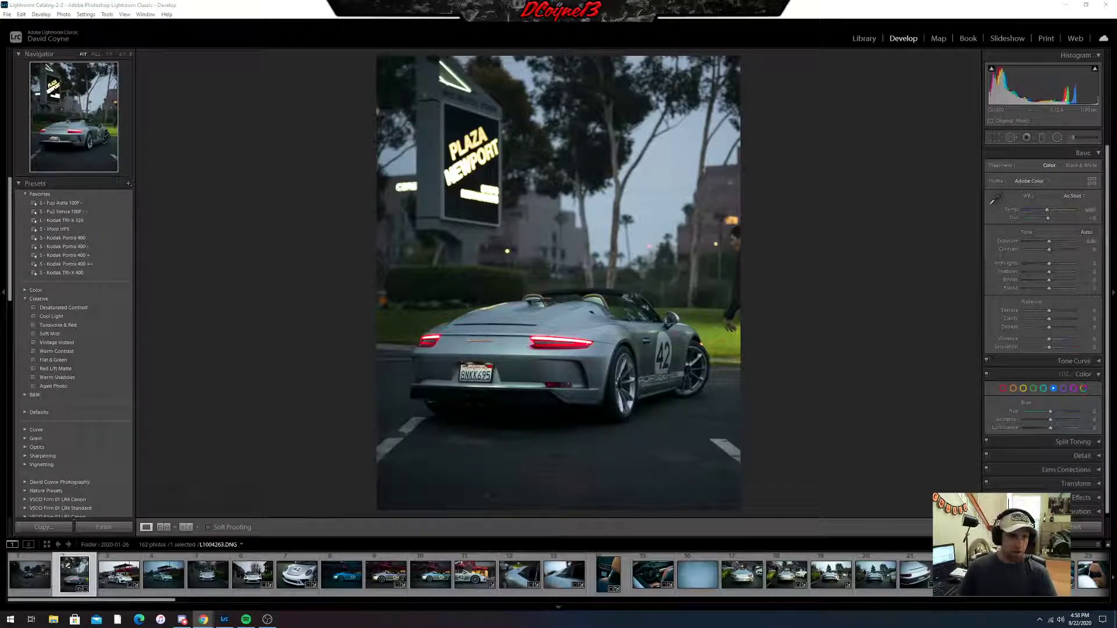
key("alt+Tab")
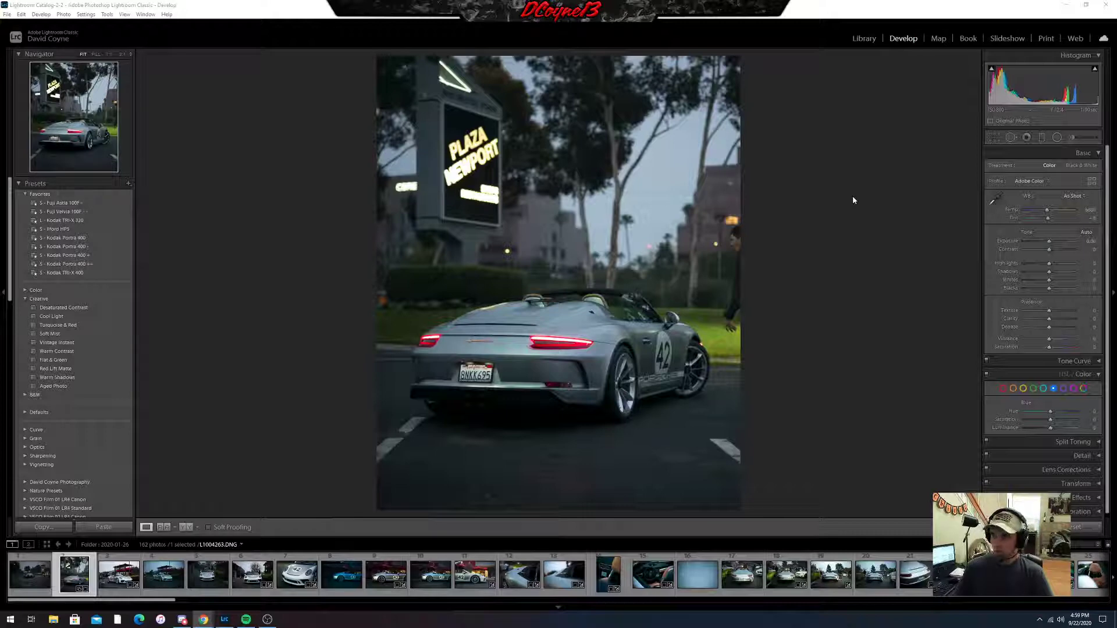
Turn on chromatic aberration removal and lens profile corrections for the photo.
left_click(555, 342)
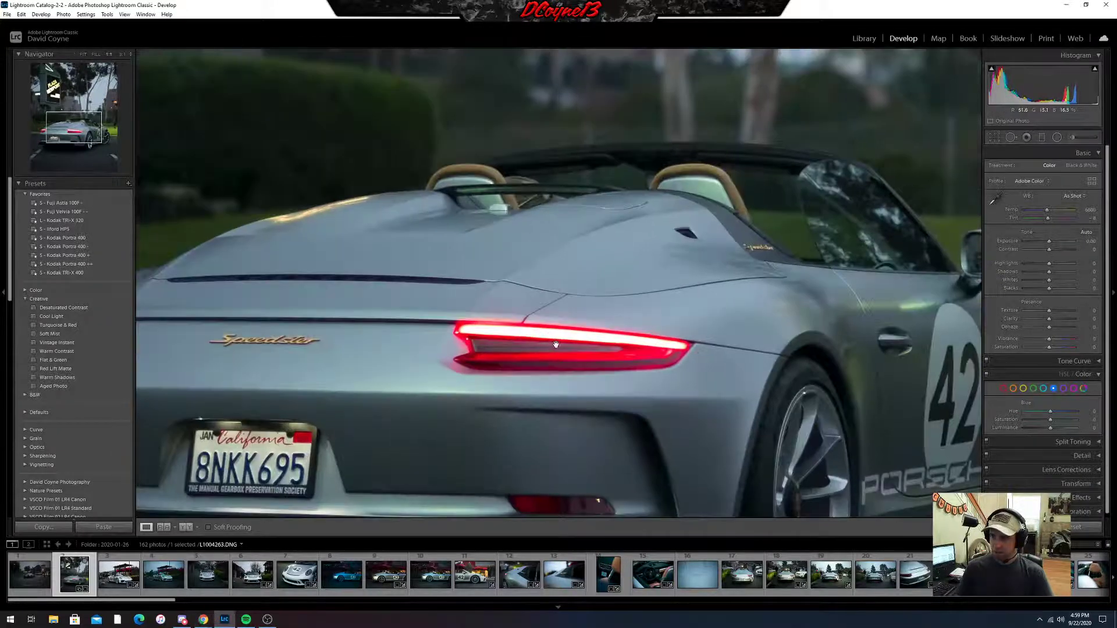
left_click_drag(583, 359, 528, 244)
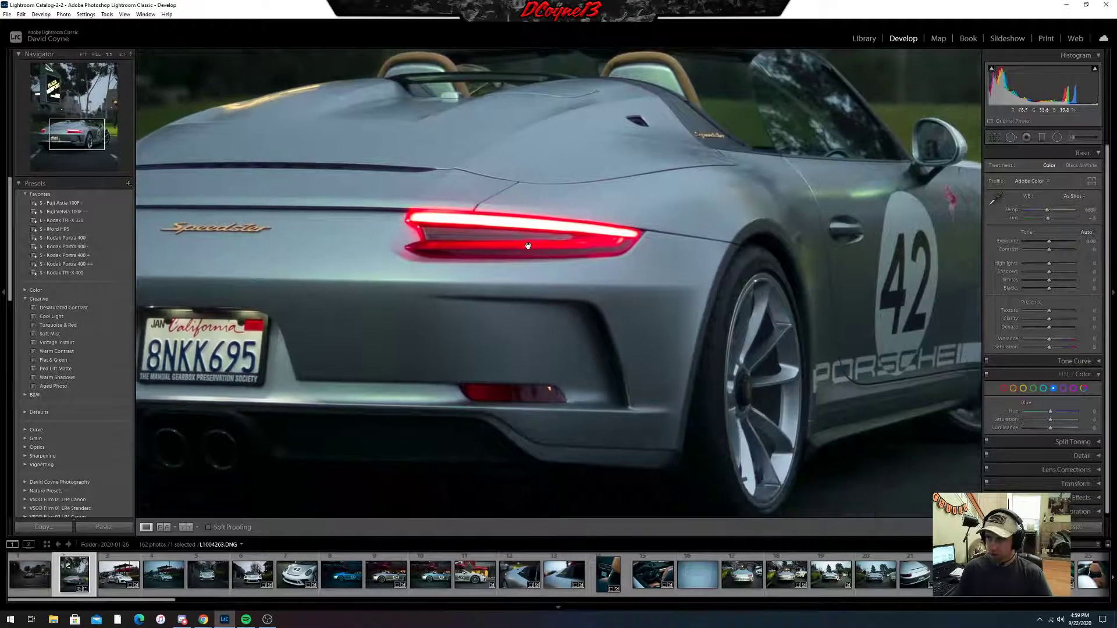
left_click_drag(429, 264, 500, 245)
left_click(503, 248)
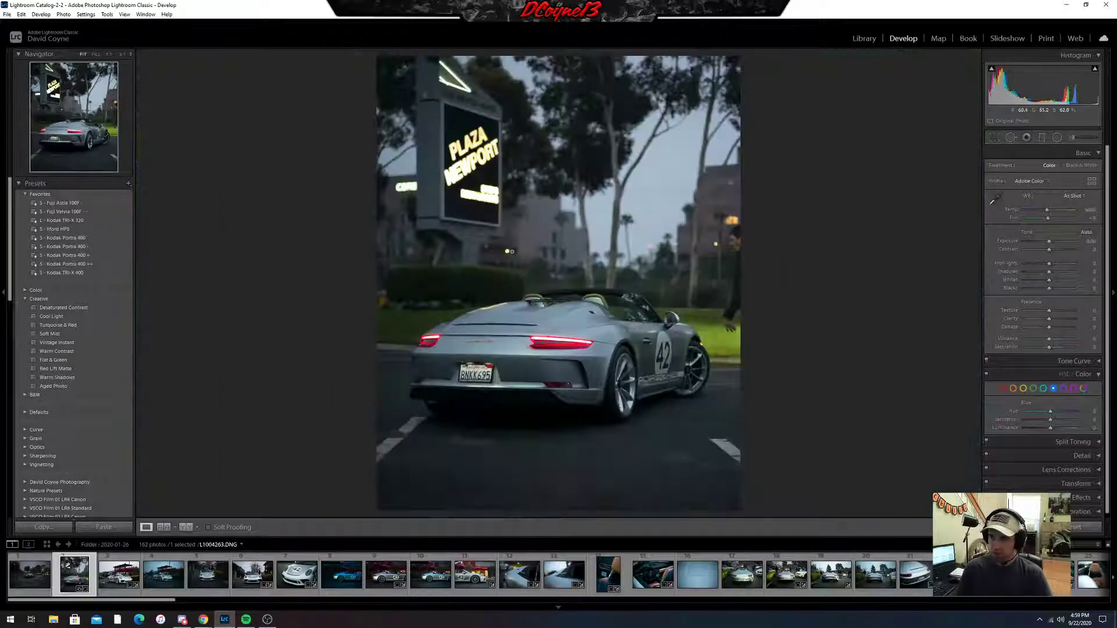
left_click(480, 418)
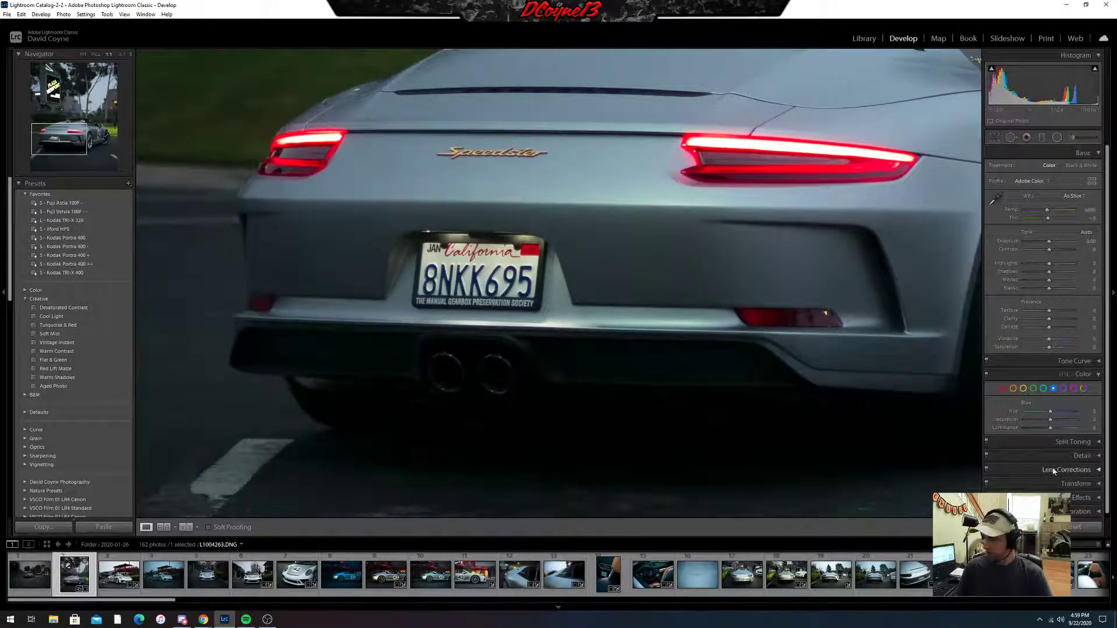
left_click(1095, 470)
left_click(868, 439)
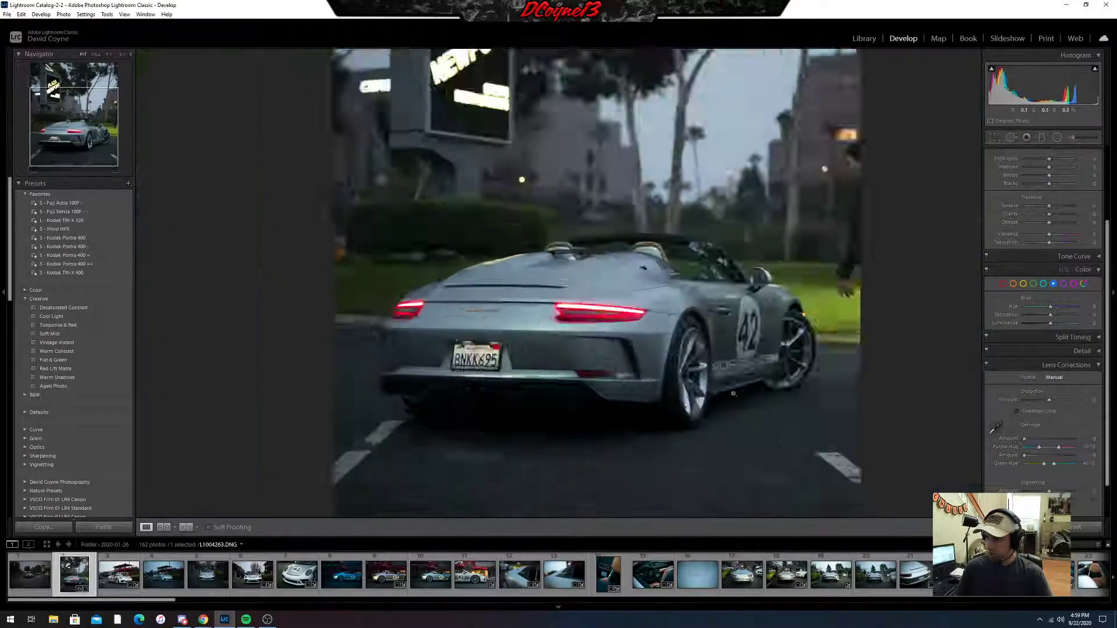
left_click(1028, 378)
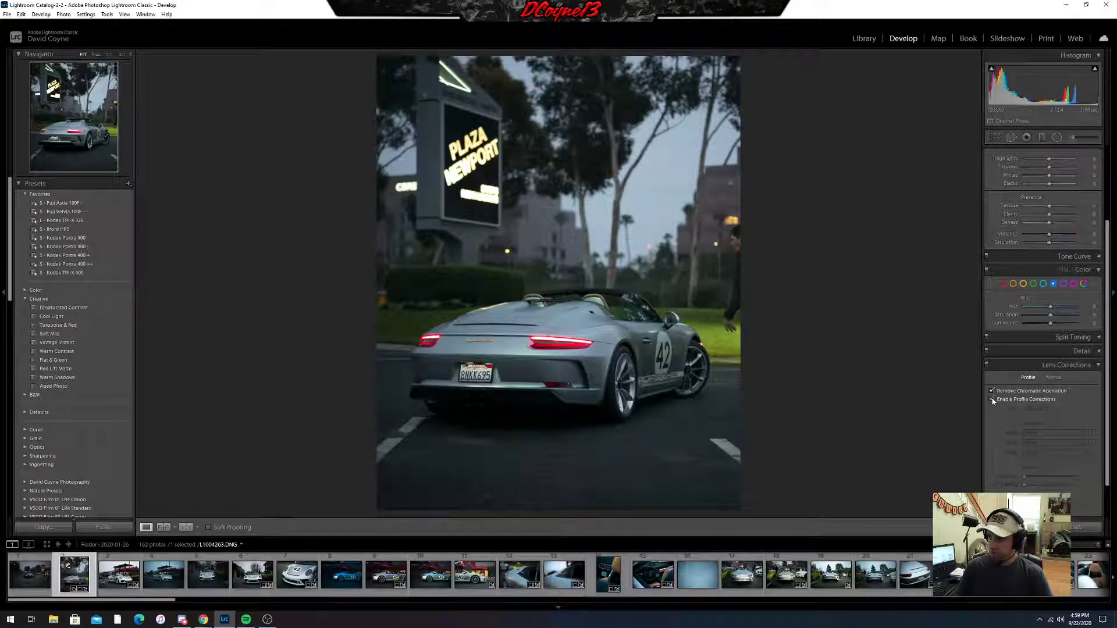
left_click(993, 400)
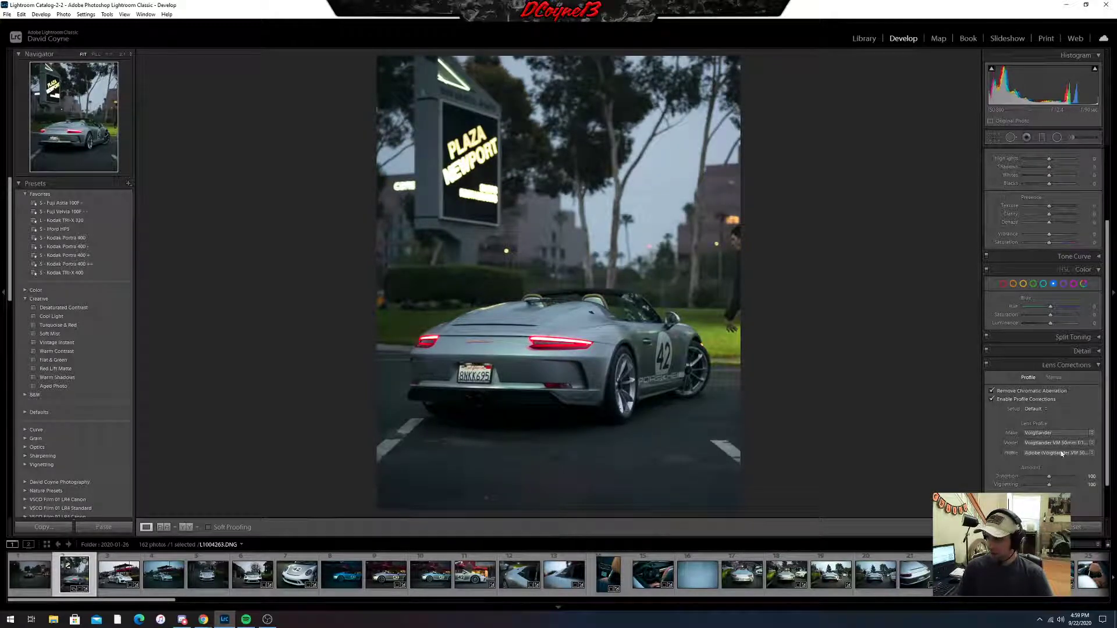
Raise the purple and green defringe amounts slightly to reduce color fringing on the rear of the car.
left_click(1053, 378)
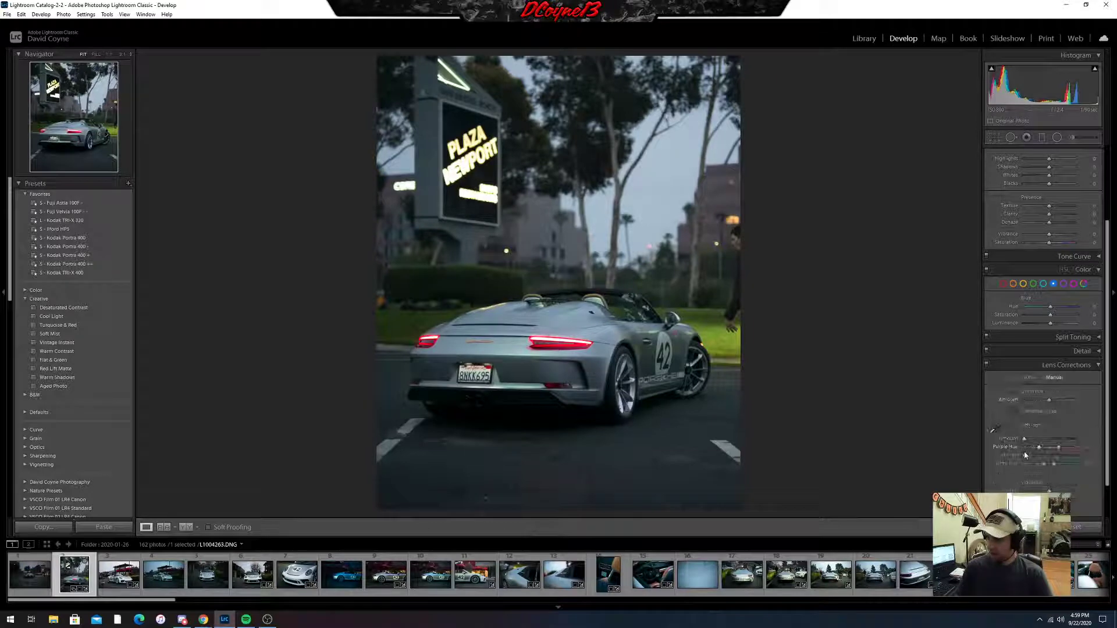
left_click(473, 401)
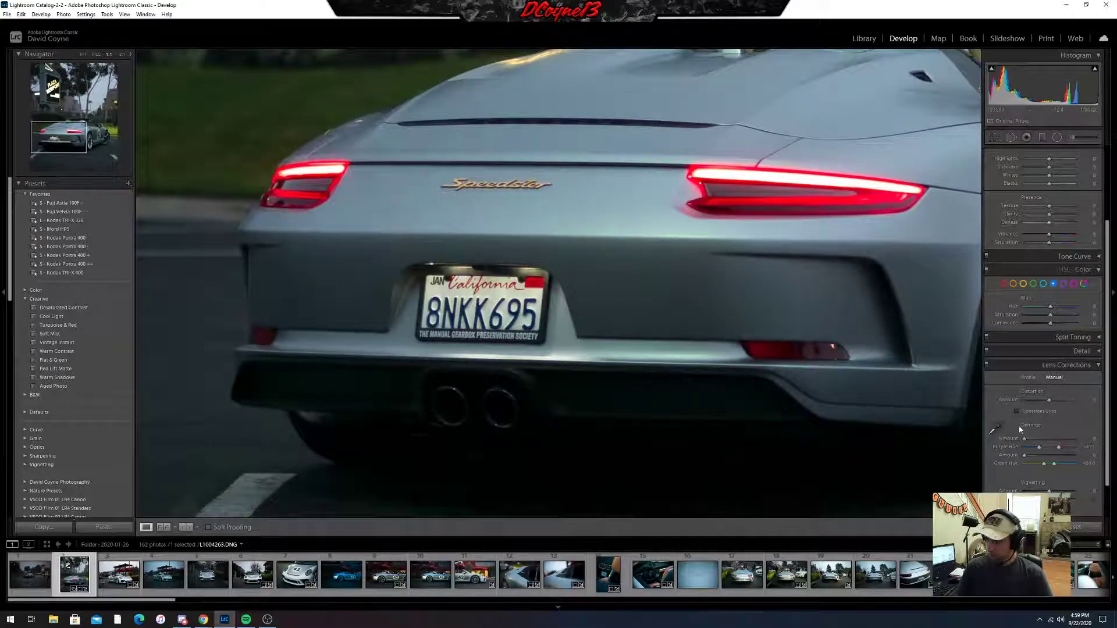
left_click_drag(1024, 439, 1045, 457)
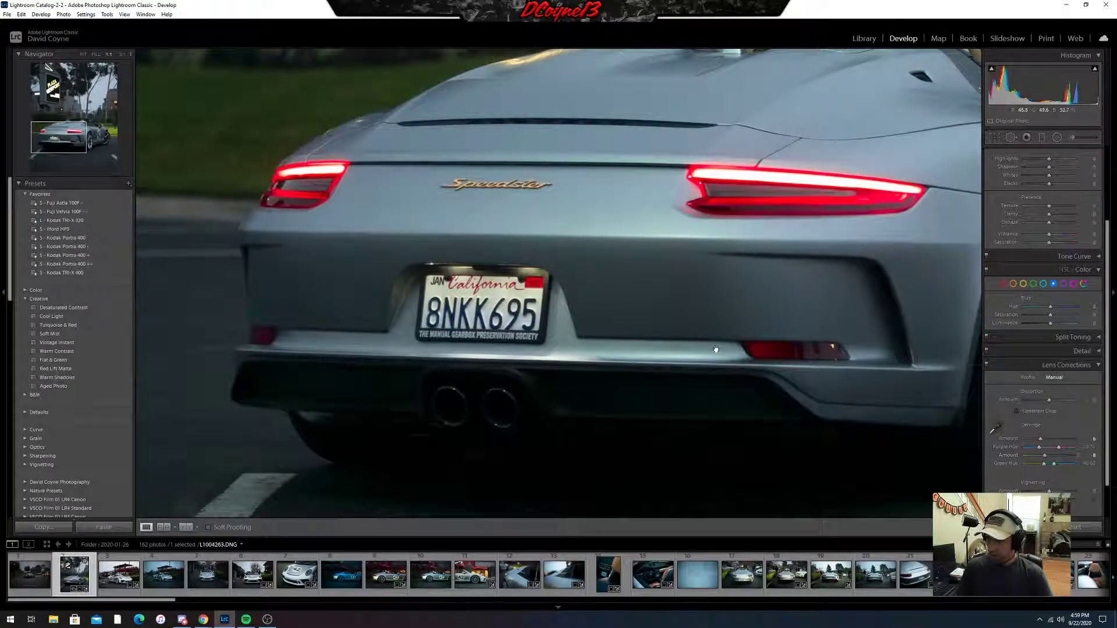
left_click(718, 351)
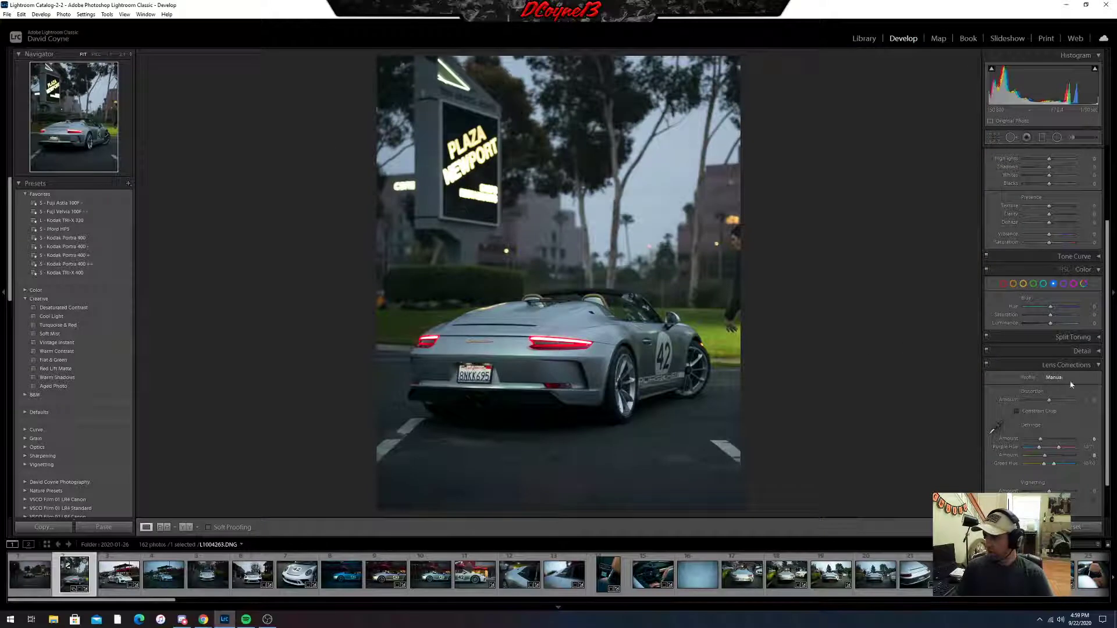
left_click(1070, 365)
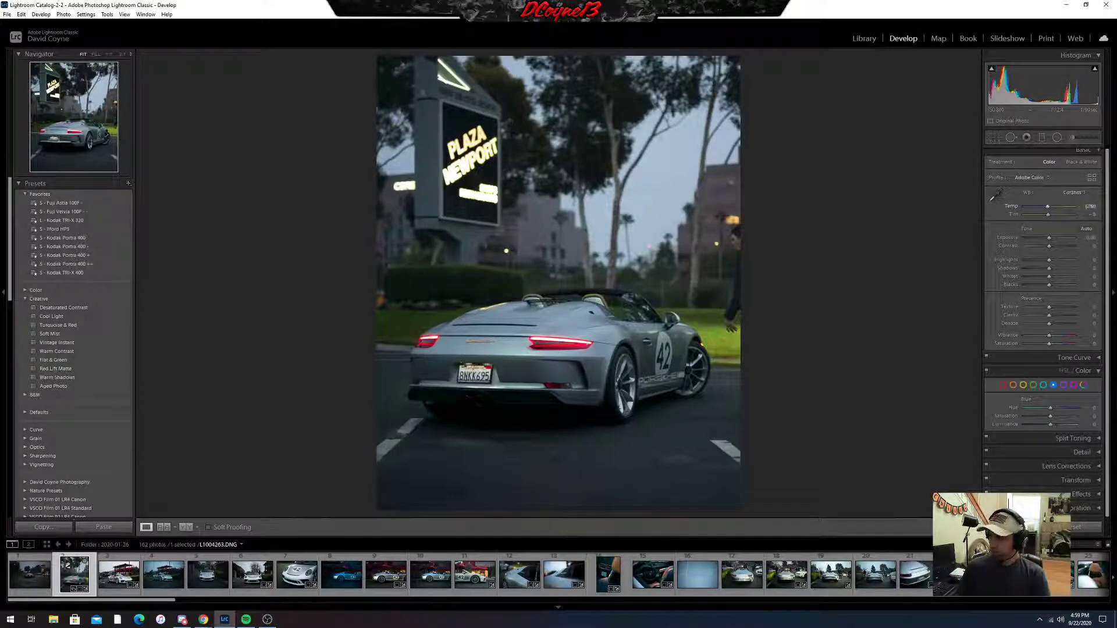
Warm the photo by setting the white balance temperature to 7100.
type("6300")
key("Return")
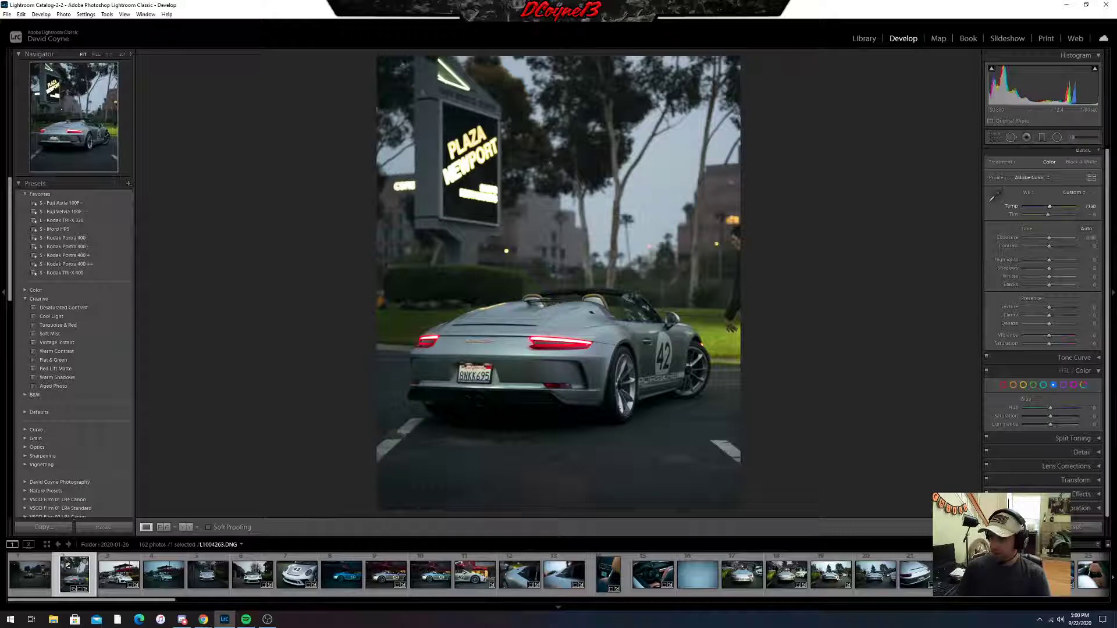
type("7100")
key("Return")
left_click(988, 138)
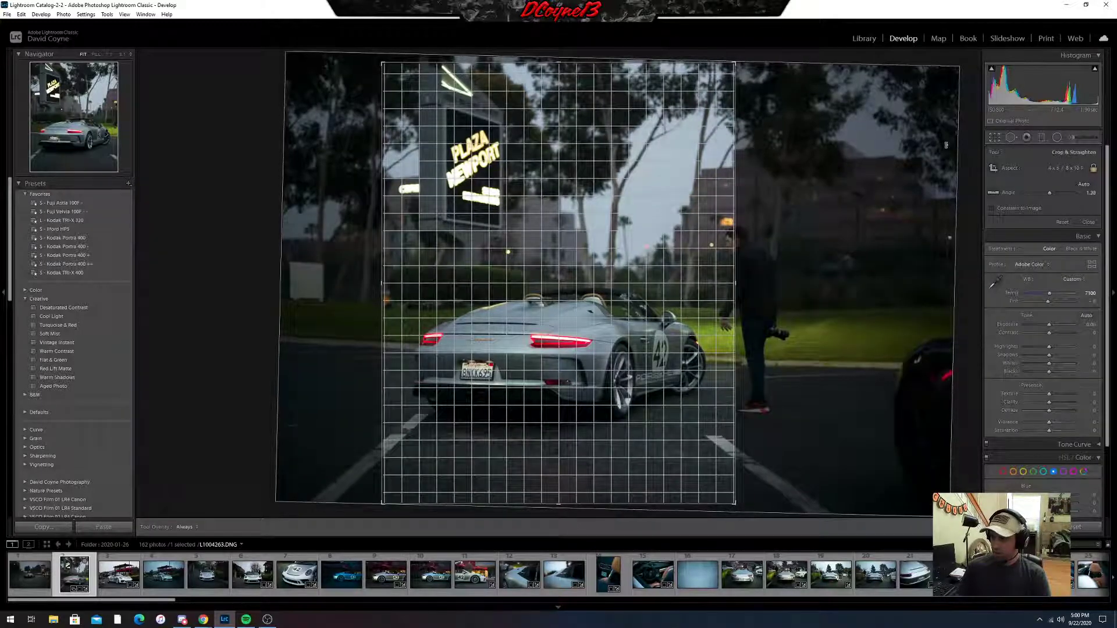
key("Return")
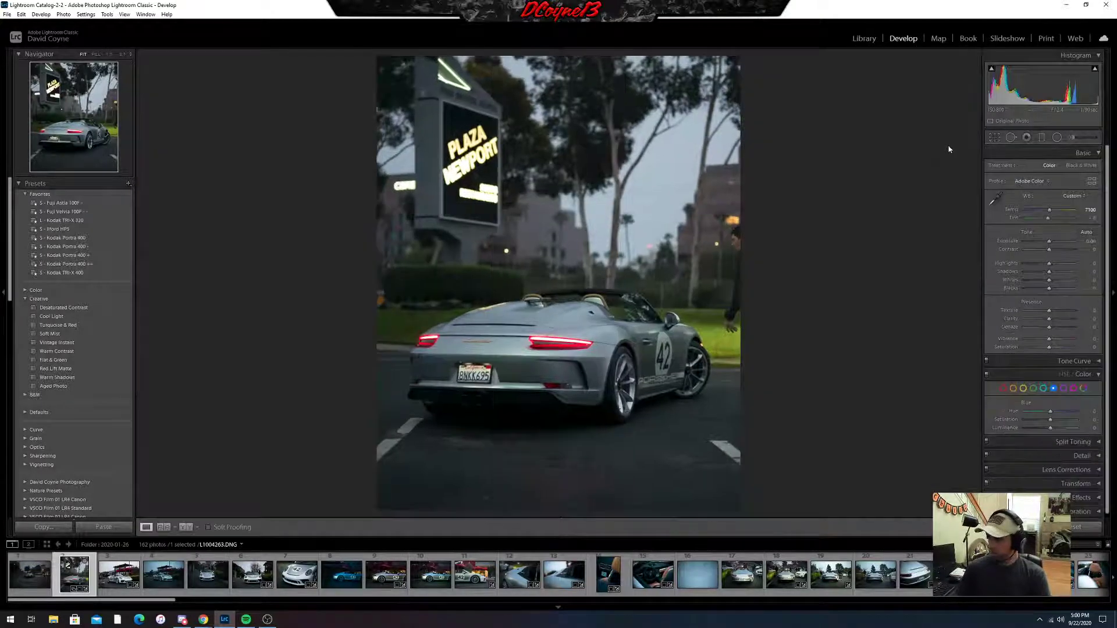
Adjust the photo's tone to Contrast +29, Highlights +10, Shadows +32, Whites +21 and Blacks -14.
left_click_drag(1050, 249, 1087, 252)
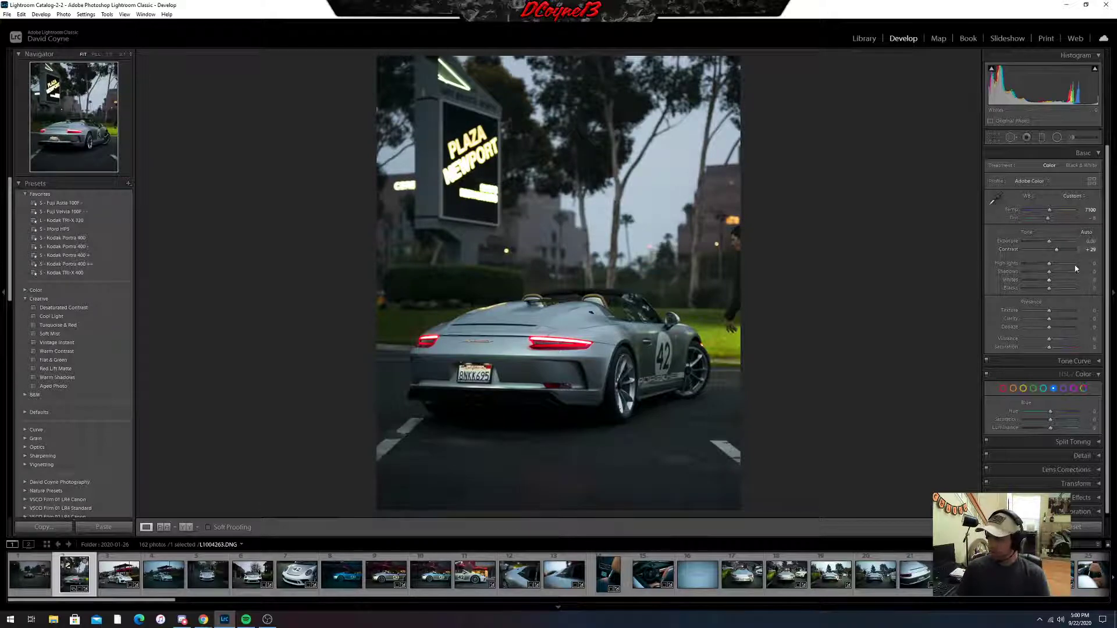
left_click_drag(1086, 265, 1088, 266)
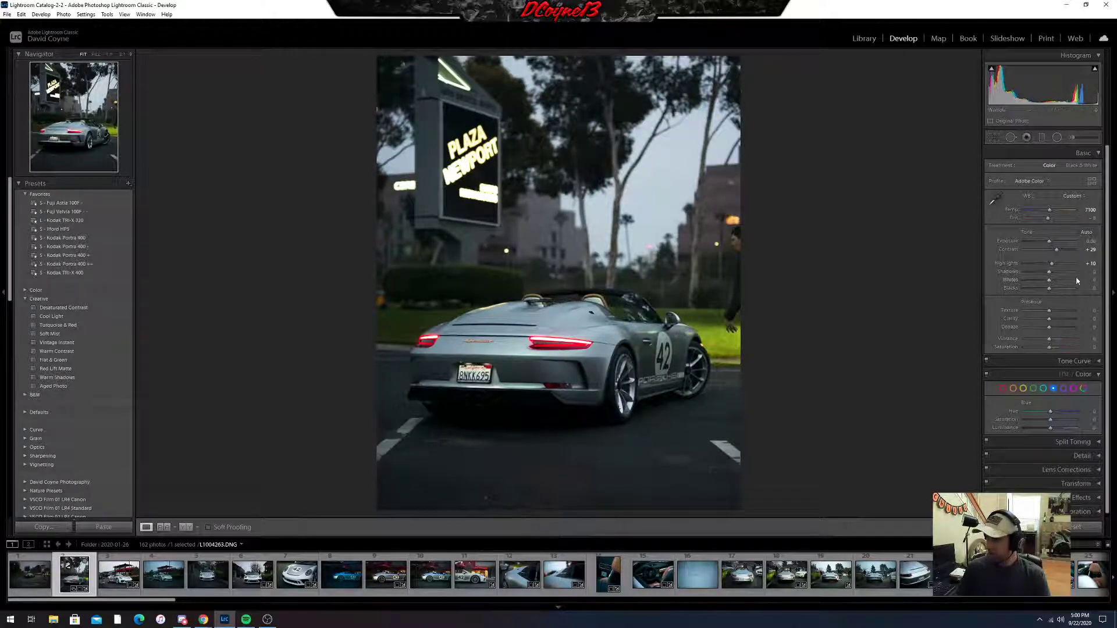
mouse_move(1048, 280)
left_mouse_down()
mouse_move(1056, 272)
mouse_move(1046, 288)
left_mouse_up()
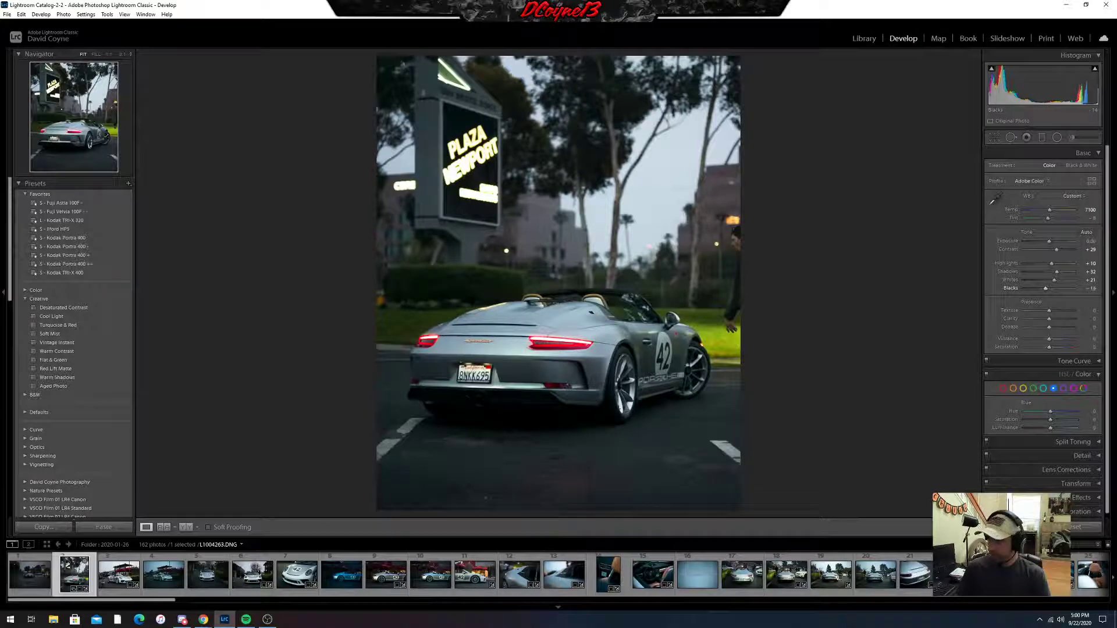
left_click(530, 344)
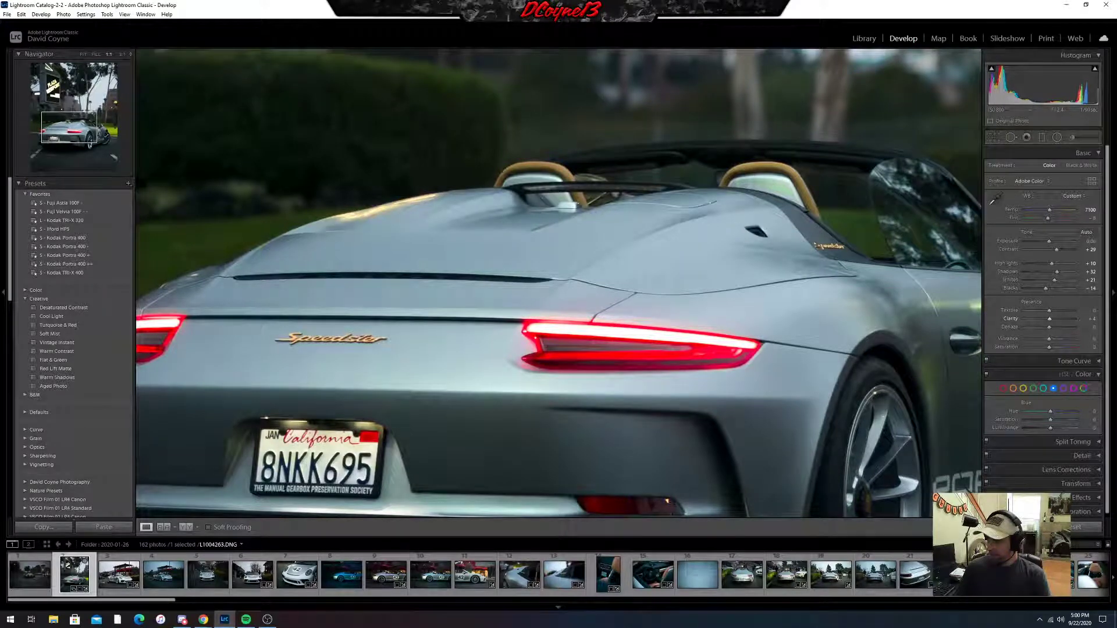
Set Texture to +8, Clarity to +6, Dehaze to +16, Vibrance to +1 and Contrast to +22, and warm the temperature to 7200.
mouse_move(1083, 322)
left_mouse_down()
mouse_move(1093, 315)
mouse_move(1092, 327)
left_mouse_up()
left_click(711, 313)
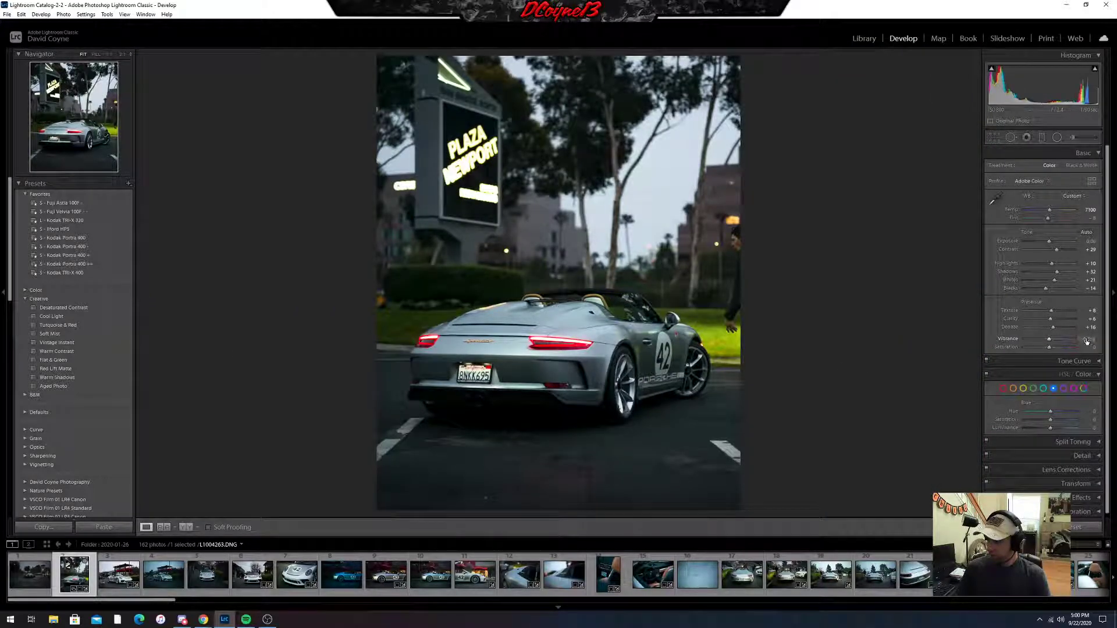
left_click_drag(1091, 346, 1093, 345)
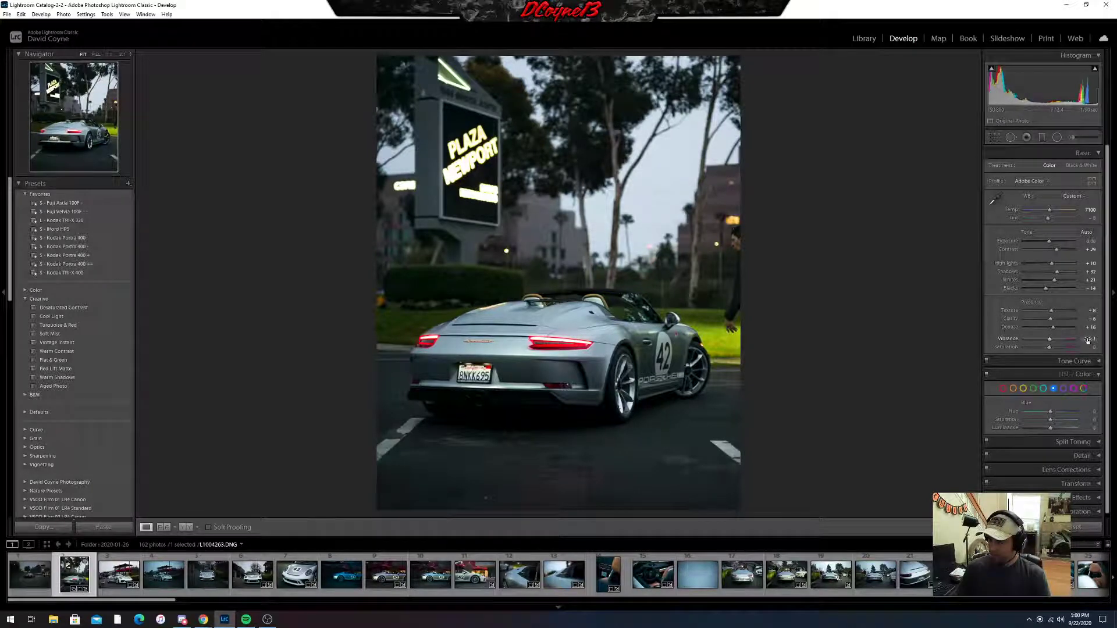
left_click_drag(1092, 339, 1087, 339)
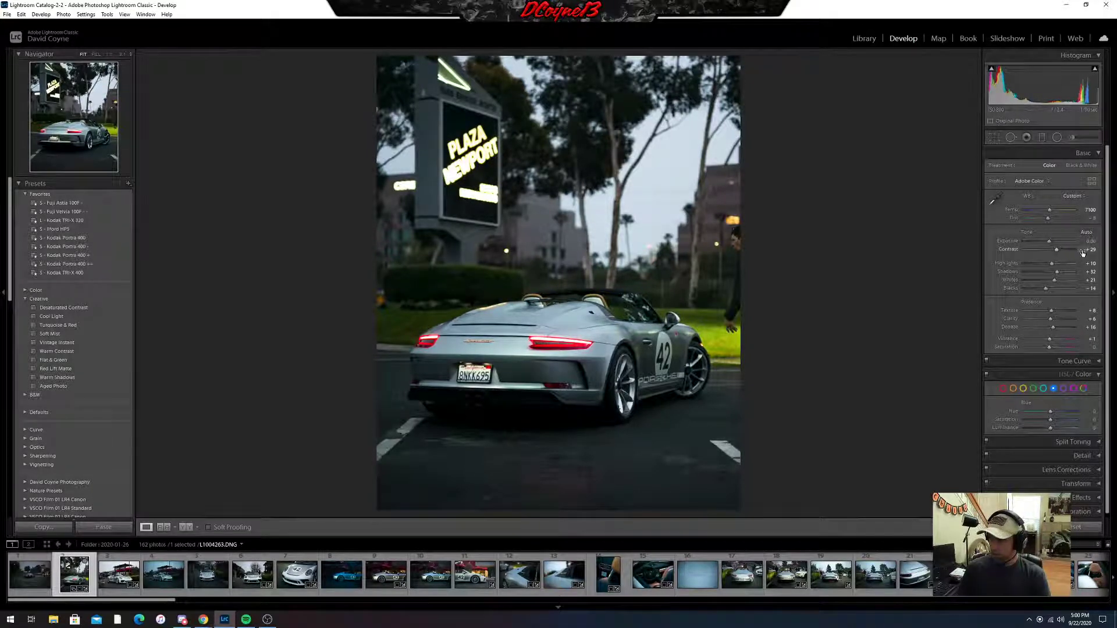
left_click_drag(1087, 250, 1082, 250)
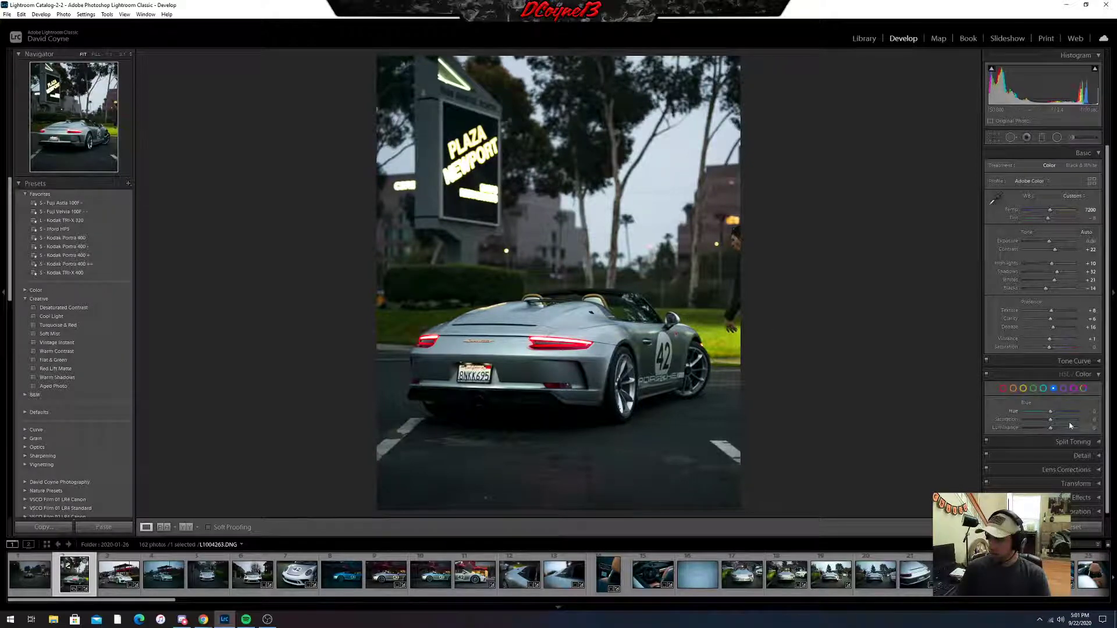
Boost the reds in the taillights by shifting their hue slightly and setting Saturation to +7 and Luminance to +21.
left_click(1002, 389)
left_click_drag(1050, 411, 1054, 427)
left_click(532, 344)
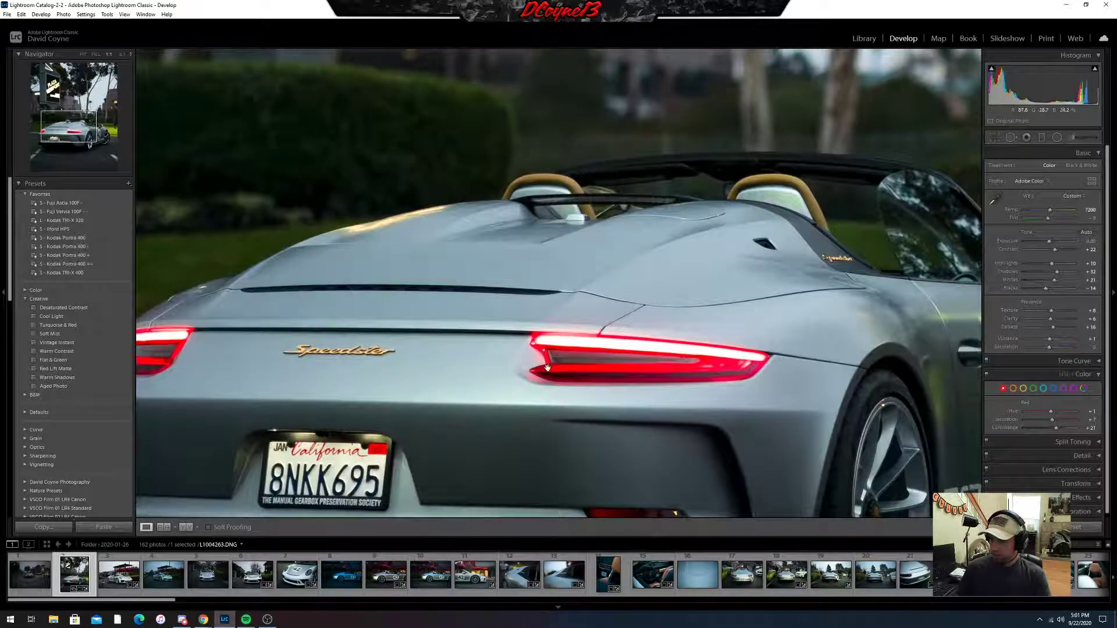
left_click_drag(547, 368, 1082, 377)
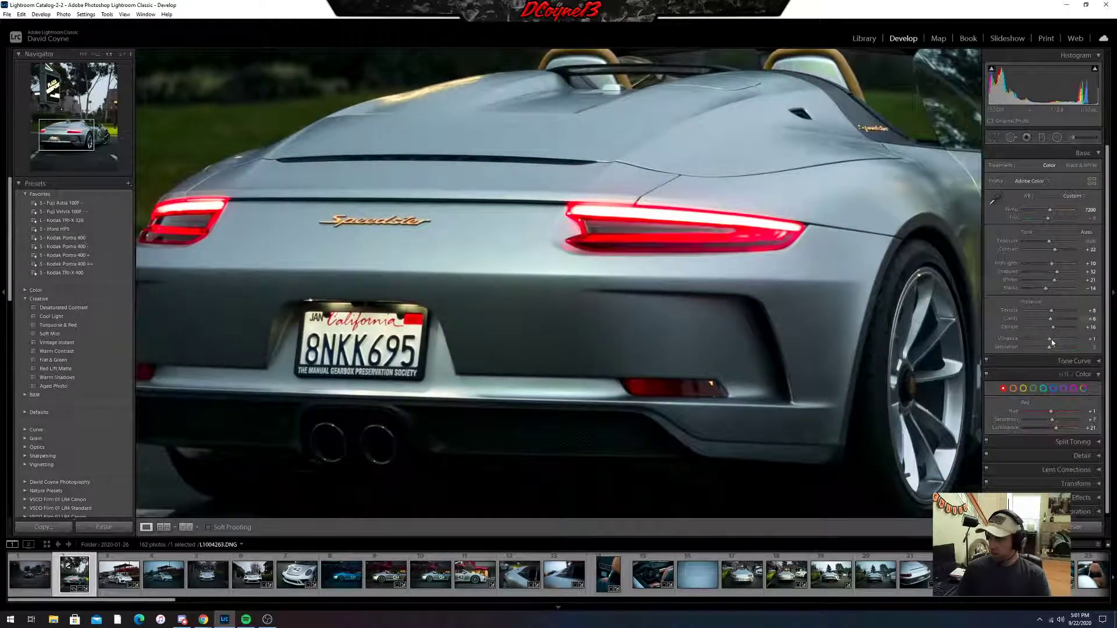
Sharpen the photo with an amount of 59 and masking of 21.
left_click(1082, 153)
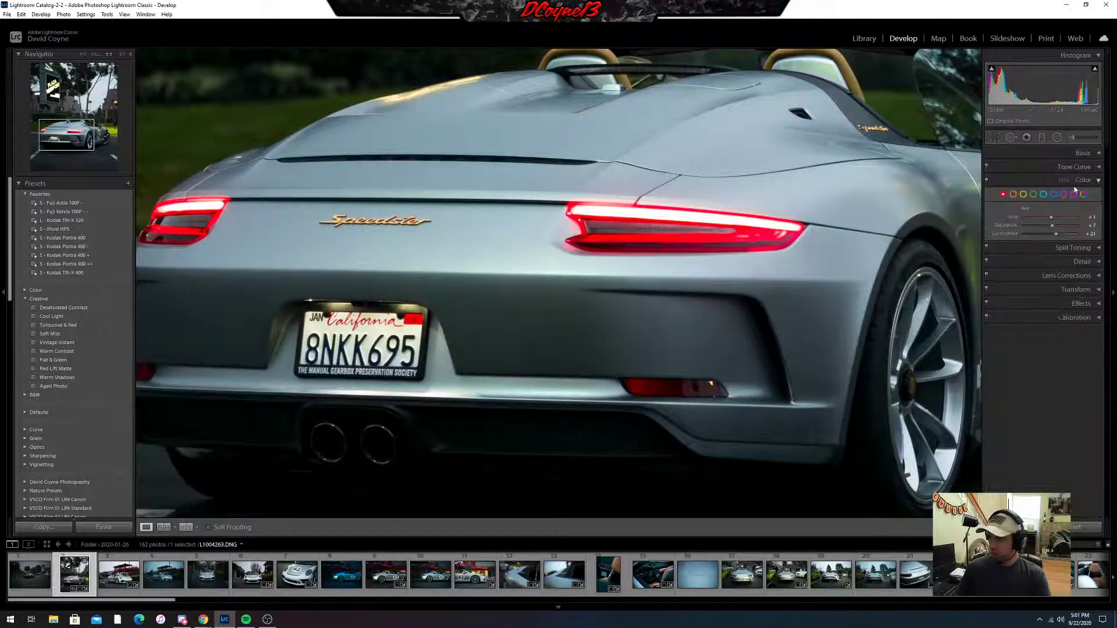
left_click(1076, 183)
left_click(1076, 168)
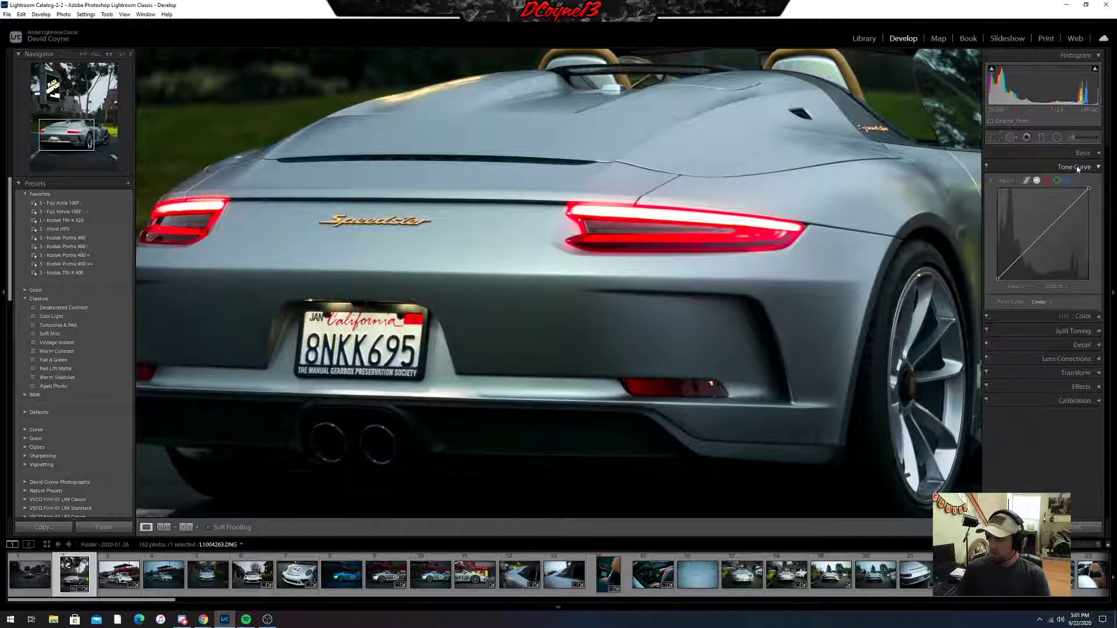
left_click(1078, 168)
left_click(1078, 211)
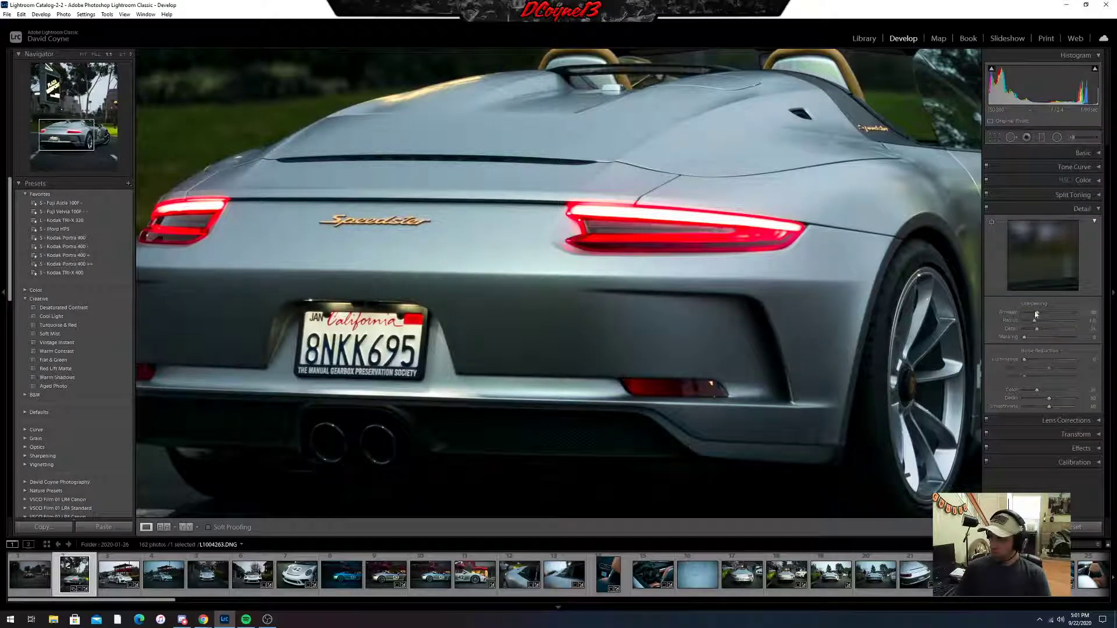
left_click_drag(1040, 315, 1046, 315)
left_click_drag(1036, 339, 1038, 340)
Set noise reduction Luminance to 17 and Contrast to 12, checking the detail on the rear of the car.
left_click(1033, 364)
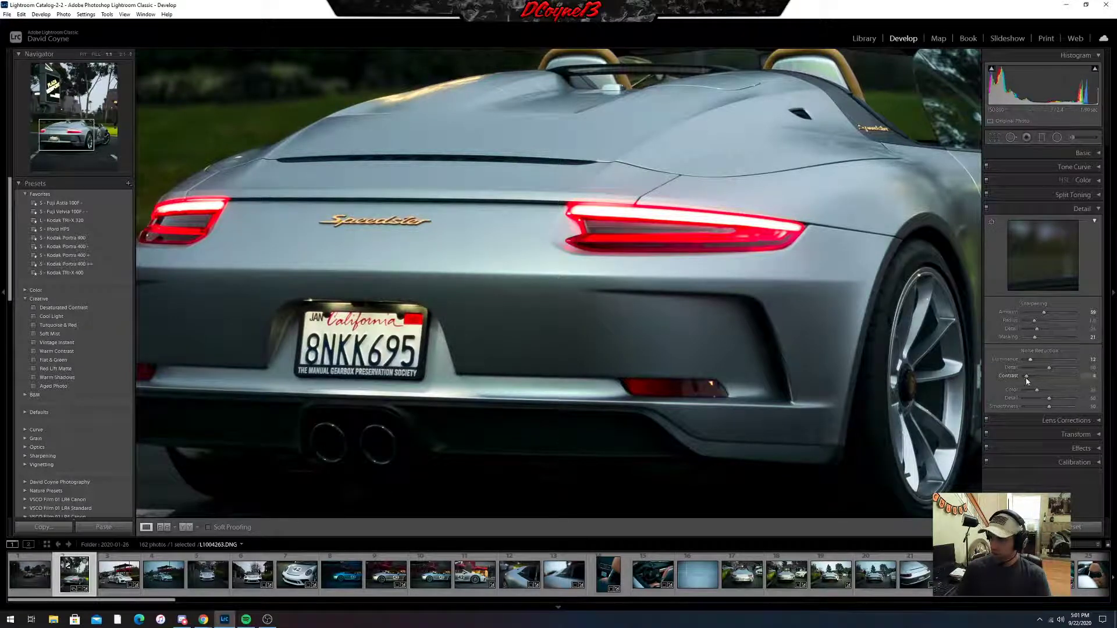
left_click_drag(1027, 378, 1034, 361)
left_click(573, 298)
left_click(576, 324)
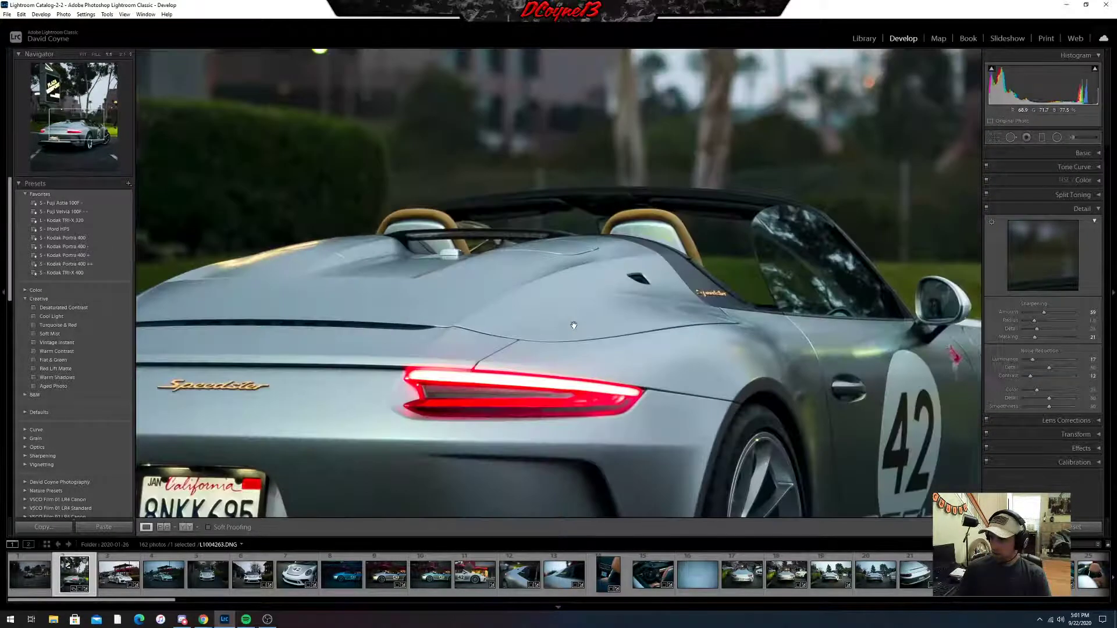
left_click_drag(574, 325, 660, 160)
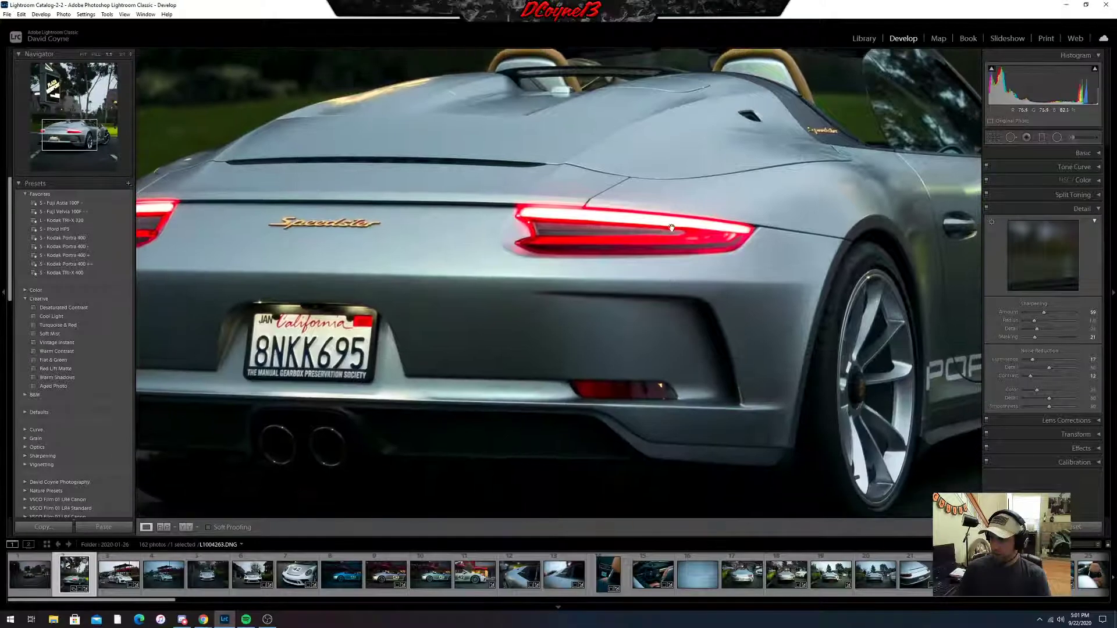
left_click(677, 233)
left_click(594, 364)
left_click(587, 361)
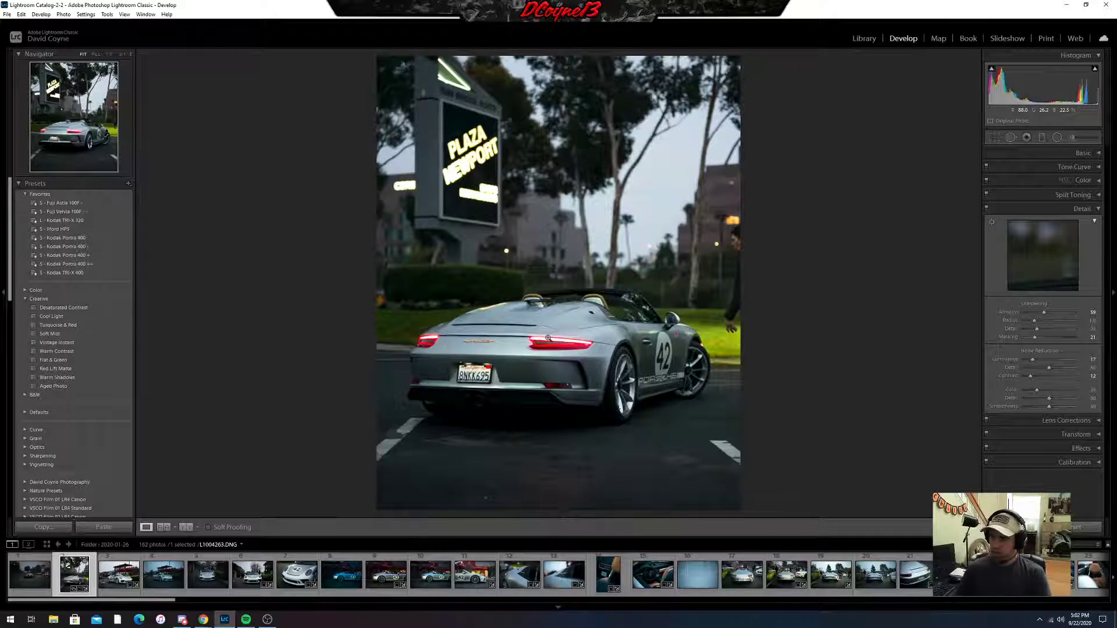
left_click(1068, 213)
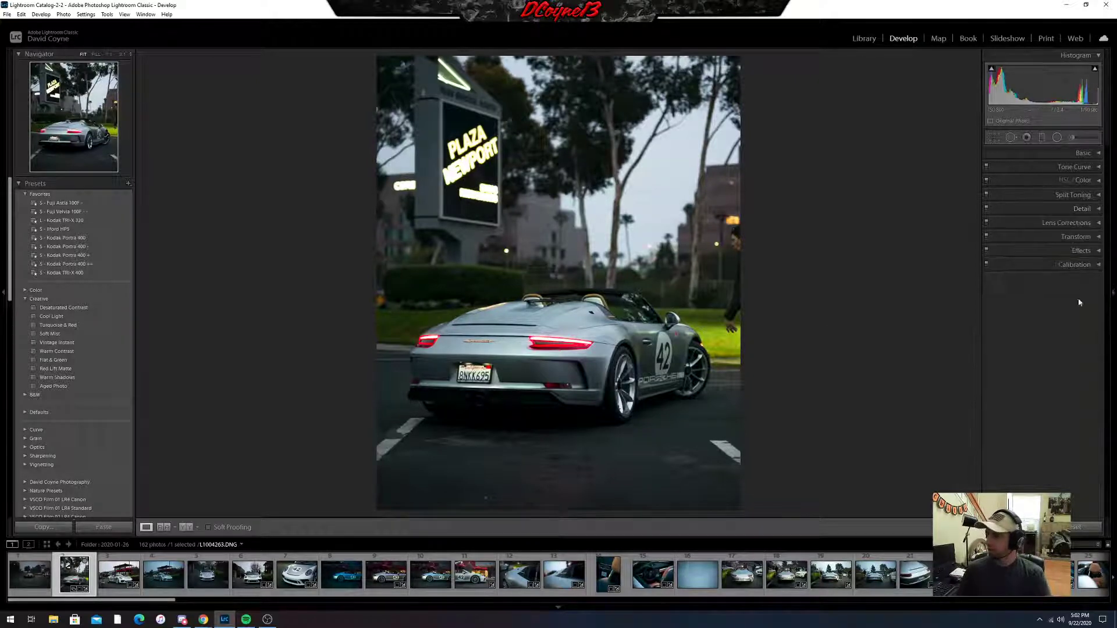
left_click(1081, 254)
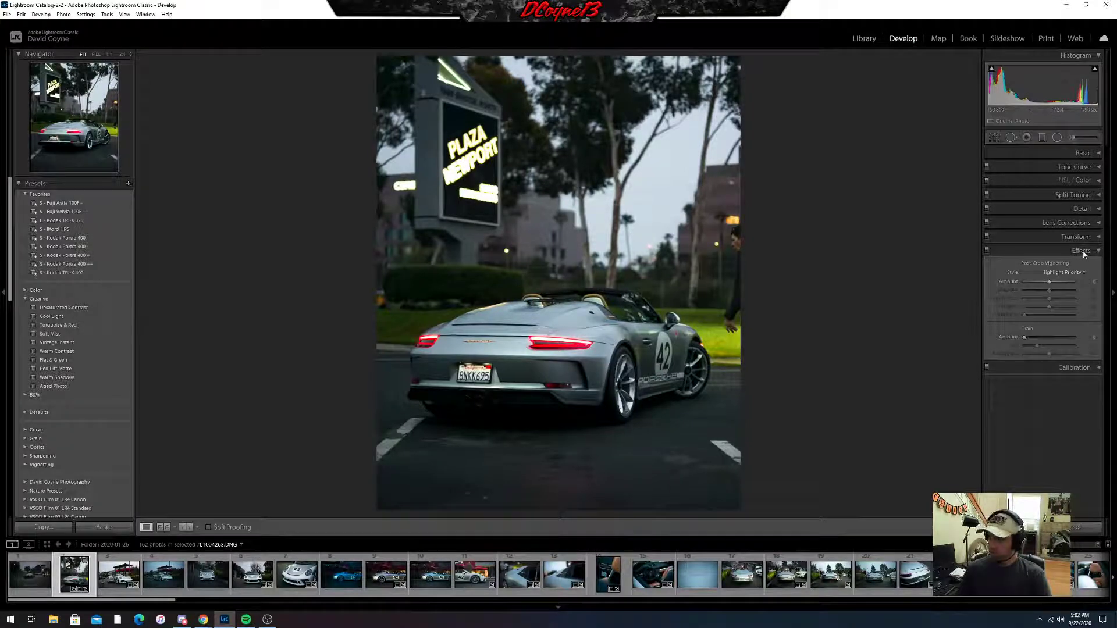
left_click(1083, 254)
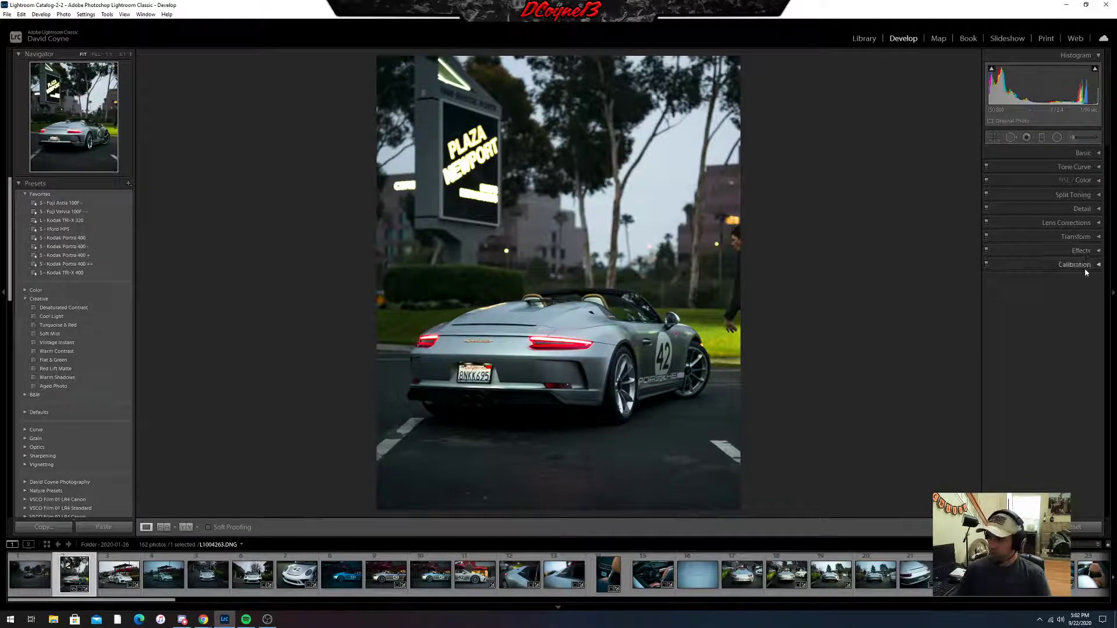
left_click(1083, 153)
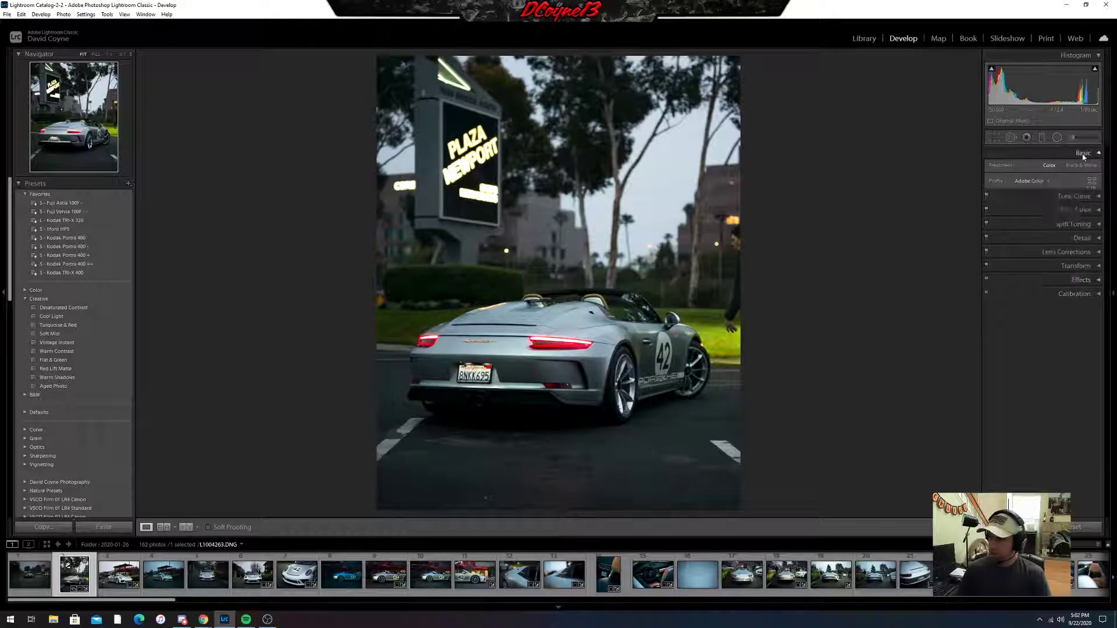
Draw a slightly tilted graduated filter from the bottom of the pavement up to the car and set its Highlights to 0.
left_click(1042, 137)
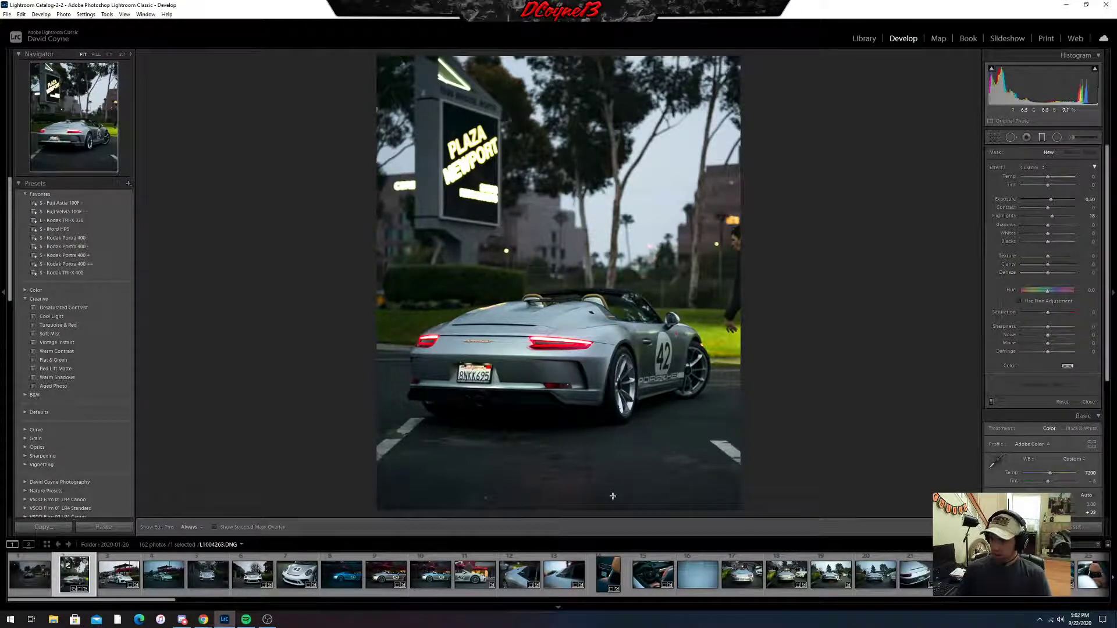
left_click_drag(613, 496, 597, 364)
left_click(1091, 216)
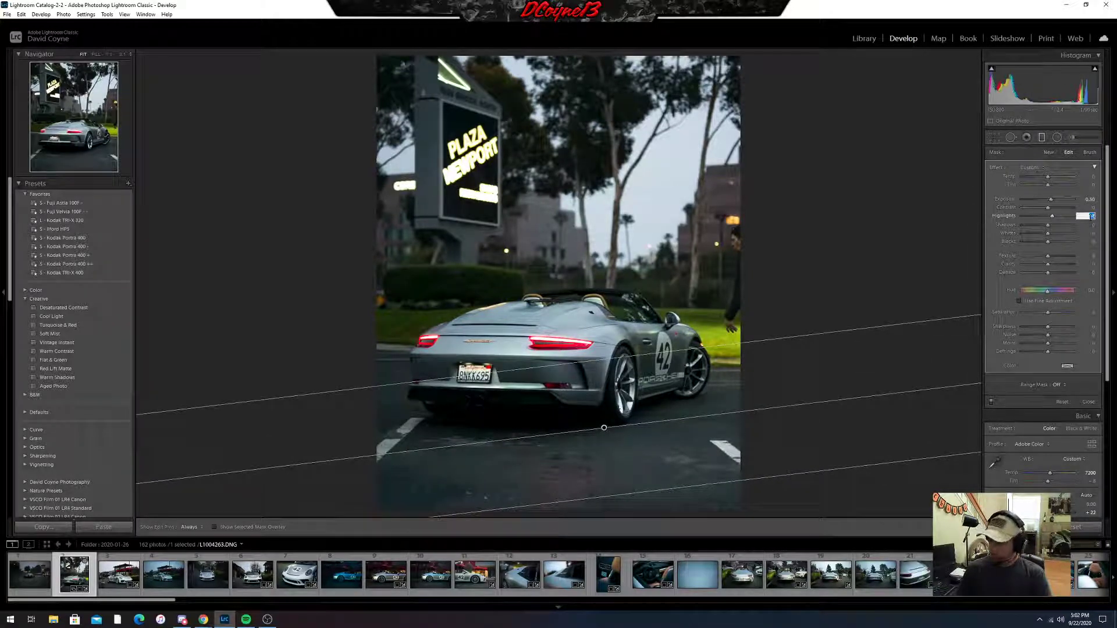
type("0")
key("Return")
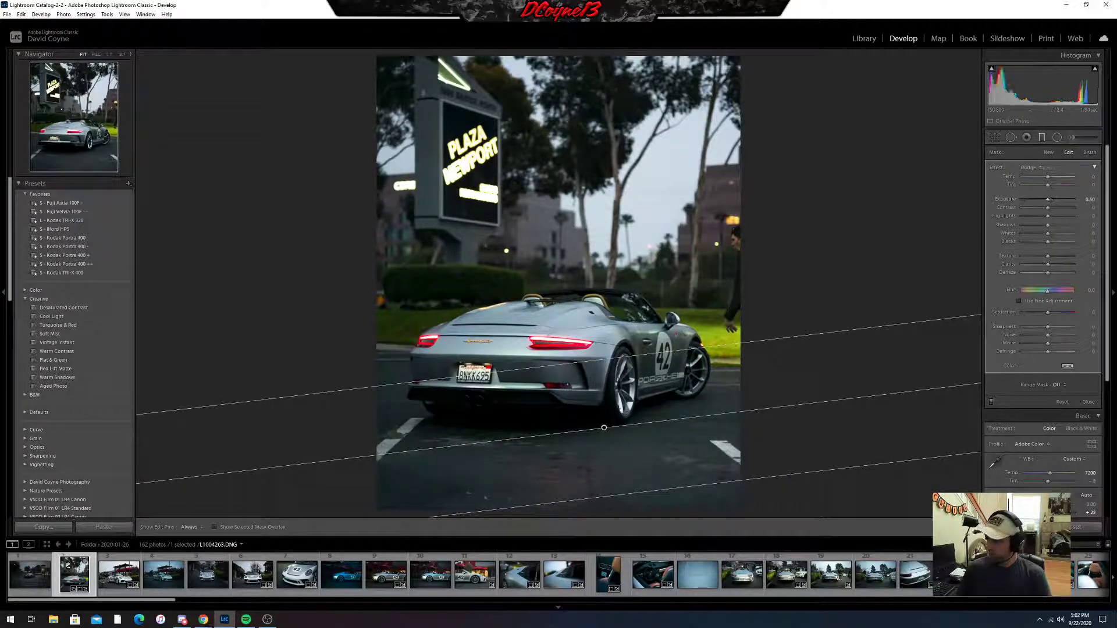
Darken and desaturate the pavement gradient with Exposure -0.20, Shadows -15, slightly lower Blacks and Saturation -63.
left_click_drag(1051, 199, 1046, 199)
left_click_drag(1047, 242, 1044, 224)
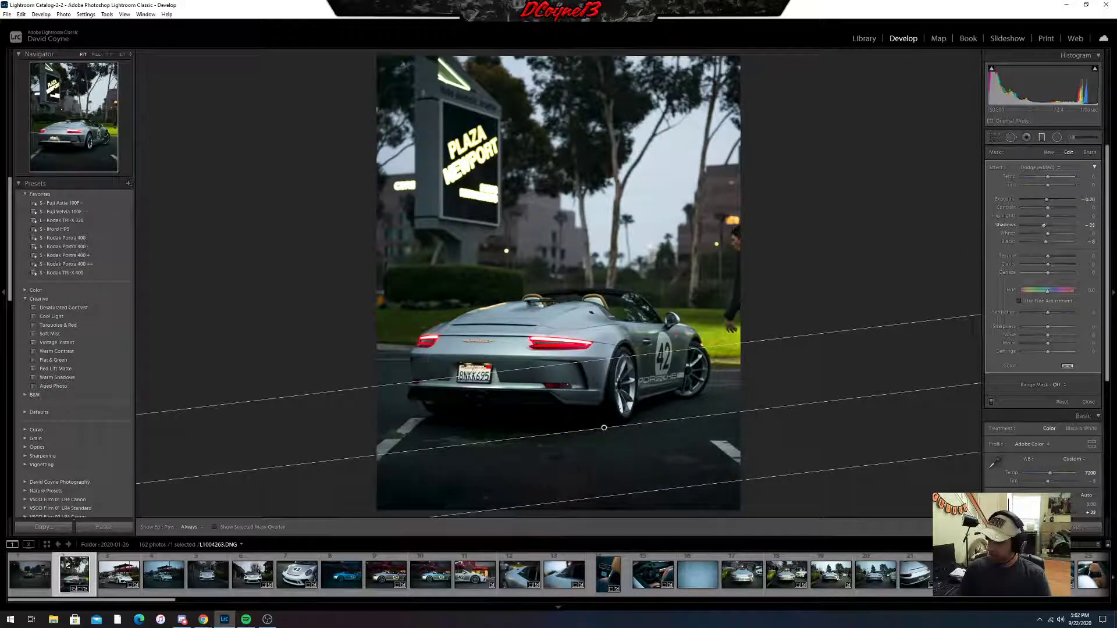
left_click(1090, 311)
type("-67")
key("Return")
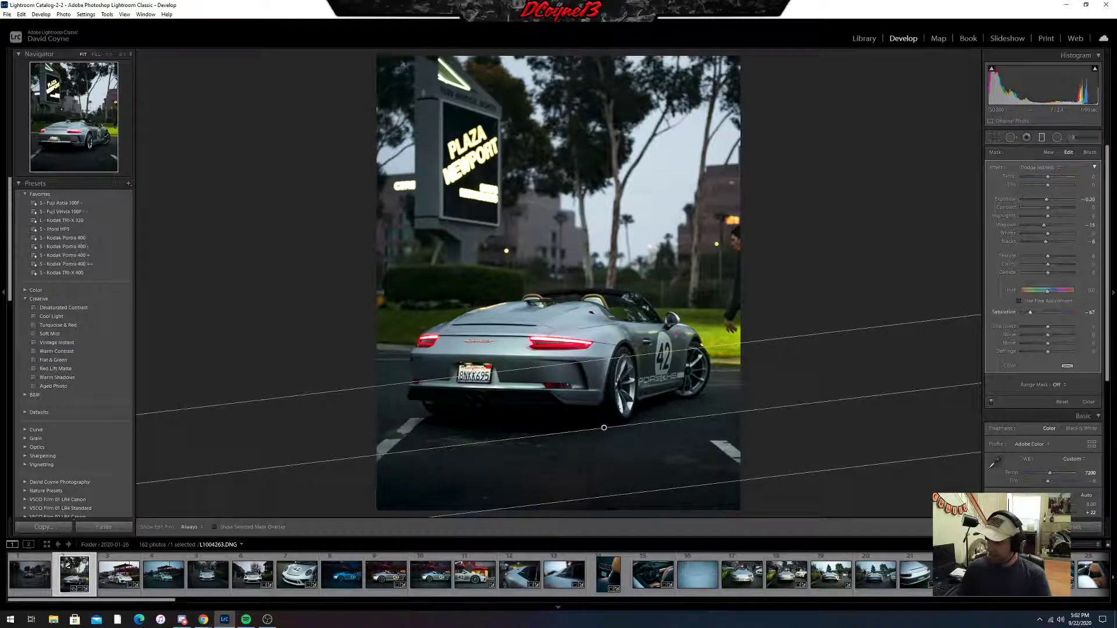
type("-78")
key("Return")
Erase the gradient's effect from the lower rear of the car with a feathered brush and close the graduated filter.
left_click(1090, 152)
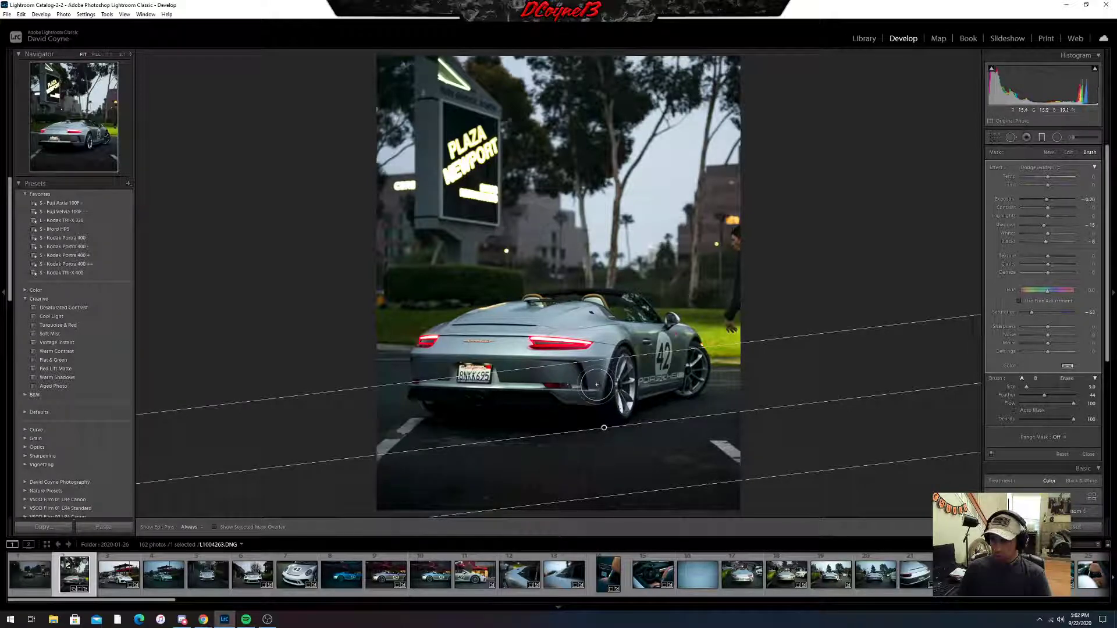
key("shift+bracketright")
key("shift+bracketright")
key("h")
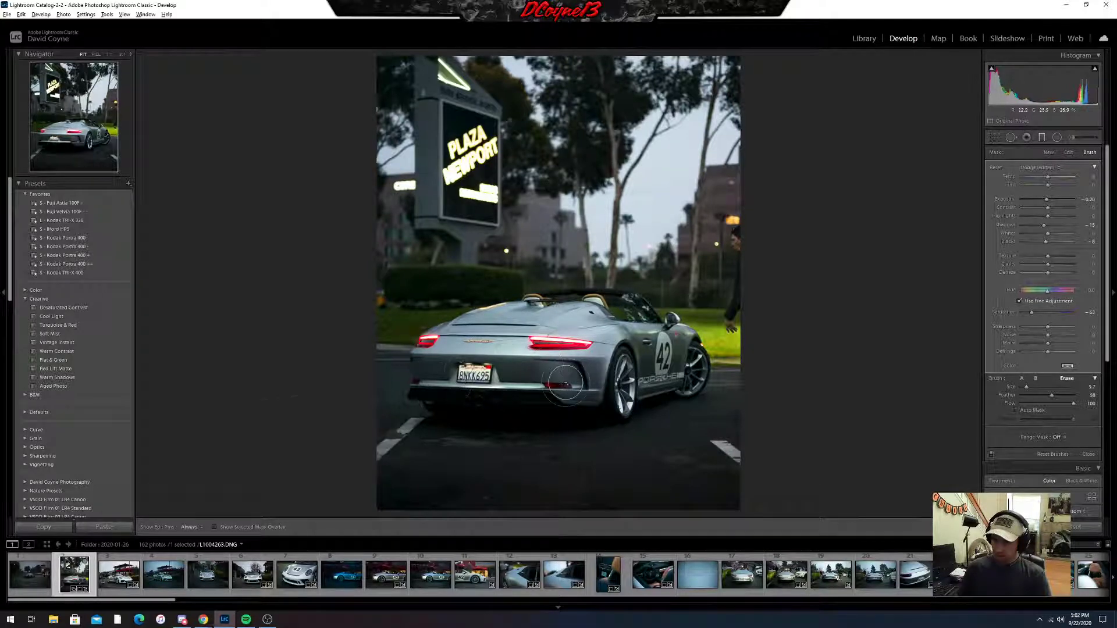
key("m")
key("m")
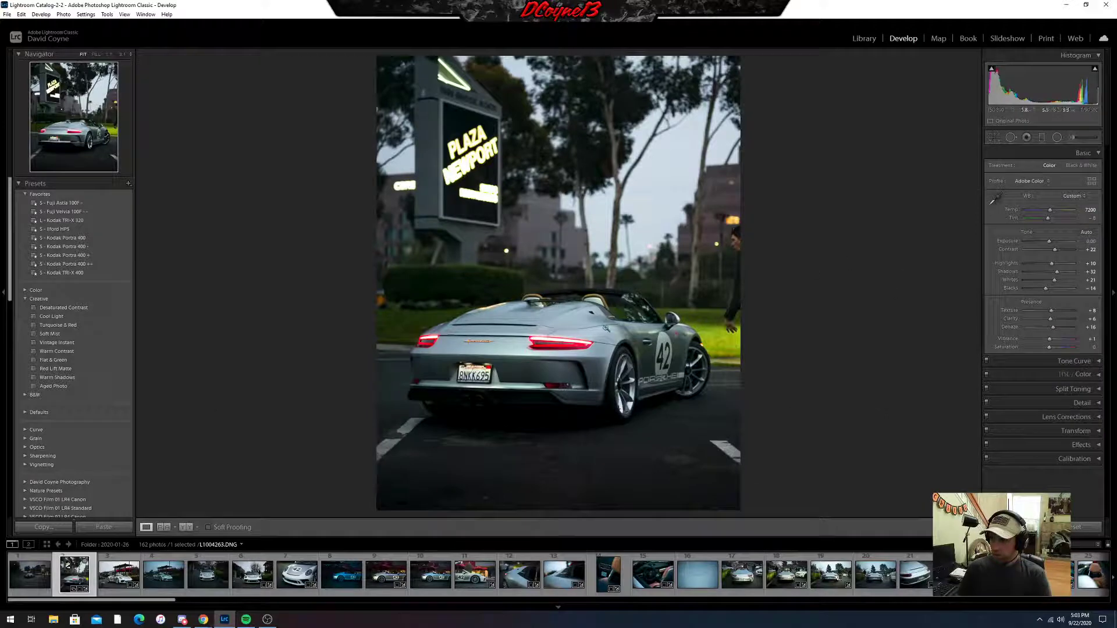
Prepare an adjustment brush with the Shadows effect and a size of 10 for the car's rear bumper.
left_click(475, 401)
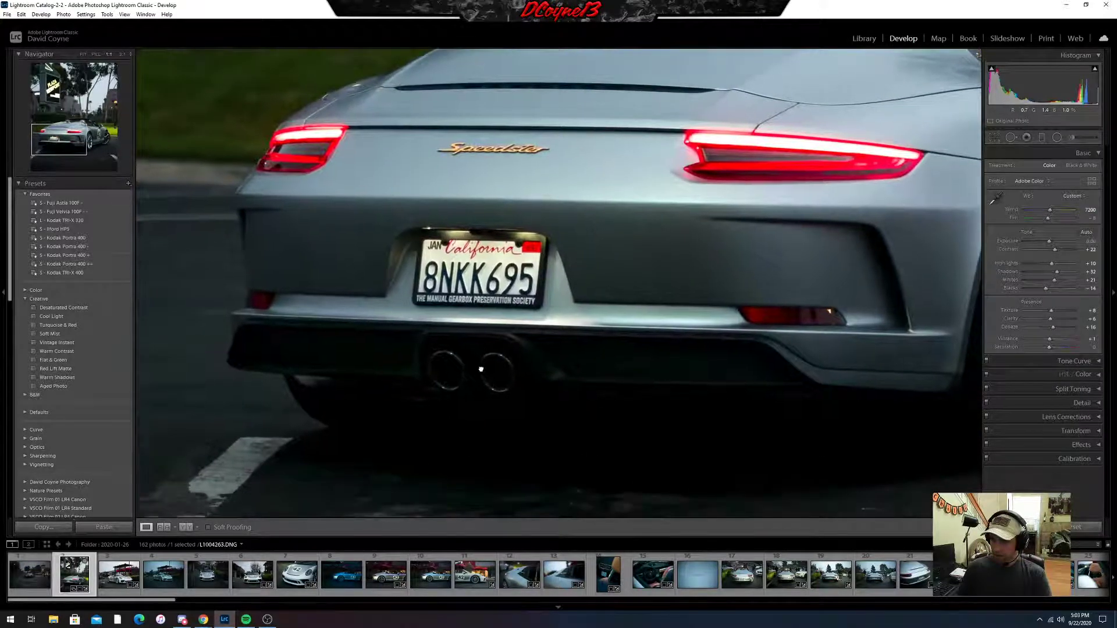
left_click(1073, 139)
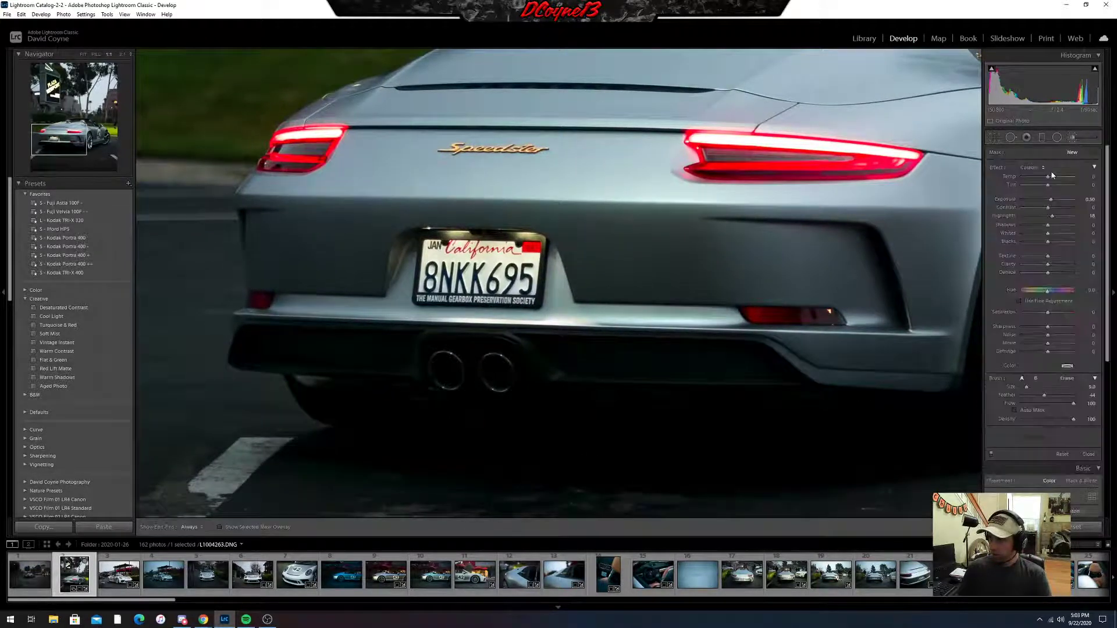
left_click(1031, 167)
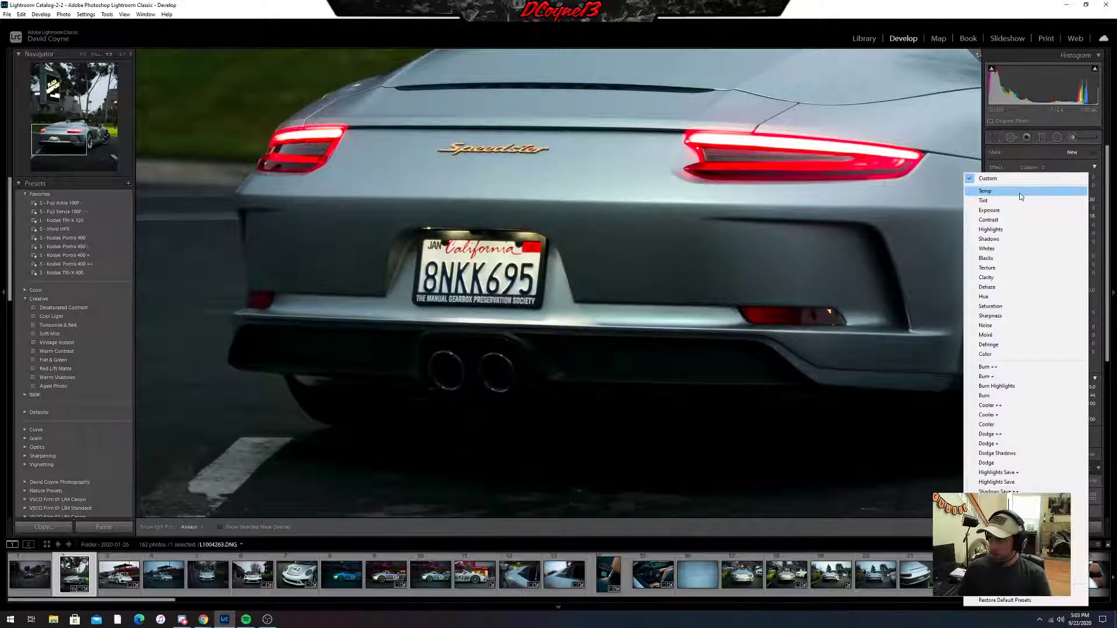
left_click(1001, 238)
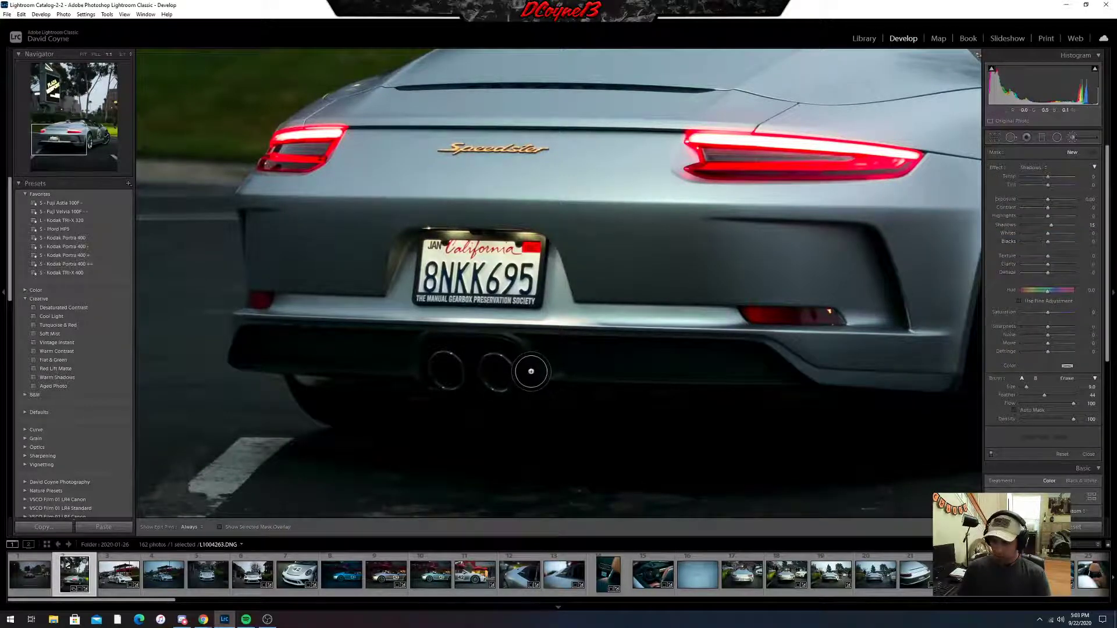
scroll(529, 368, "up", 3)
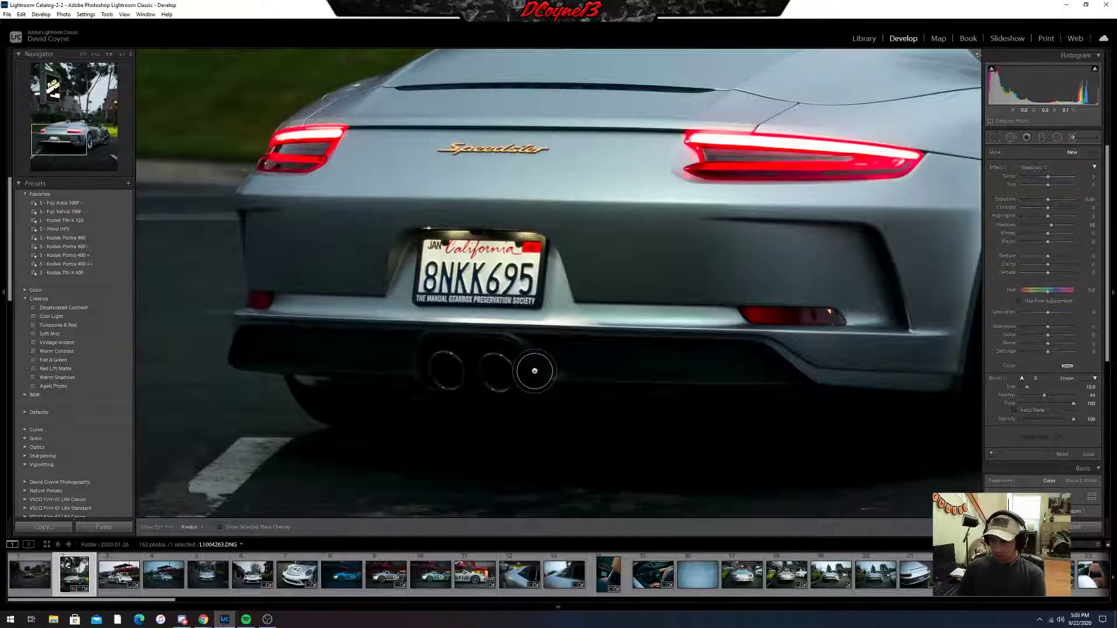
Paint the Shadows brush over the twin exhaust tips and the adjoining black bumper with the mask overlay shown.
key("h")
key("bracketleft")
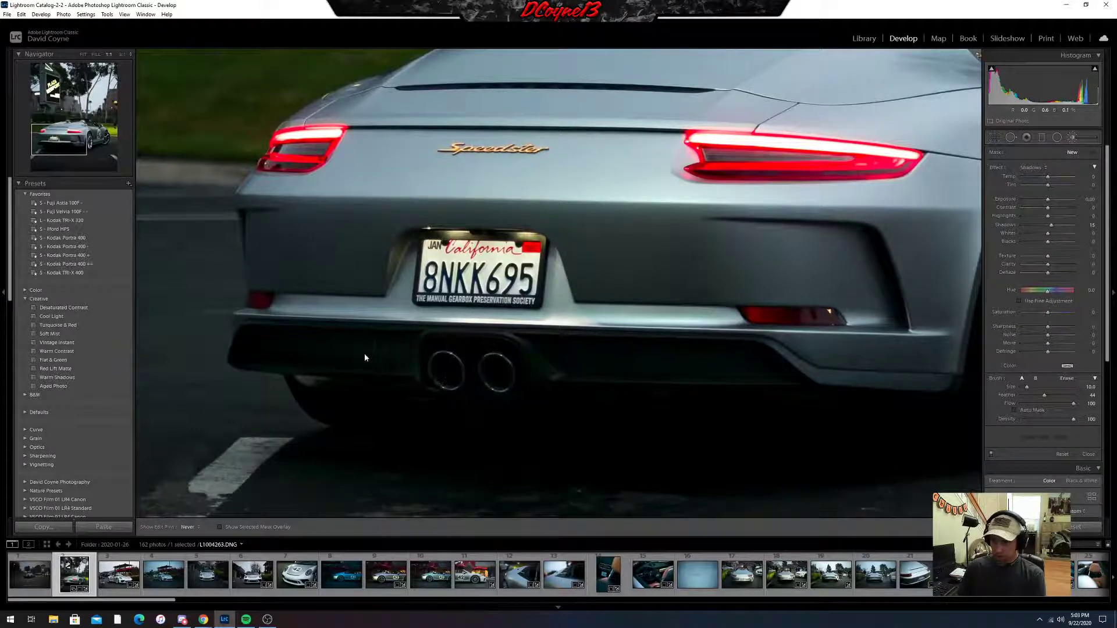
key("h")
left_click(220, 528)
key("h")
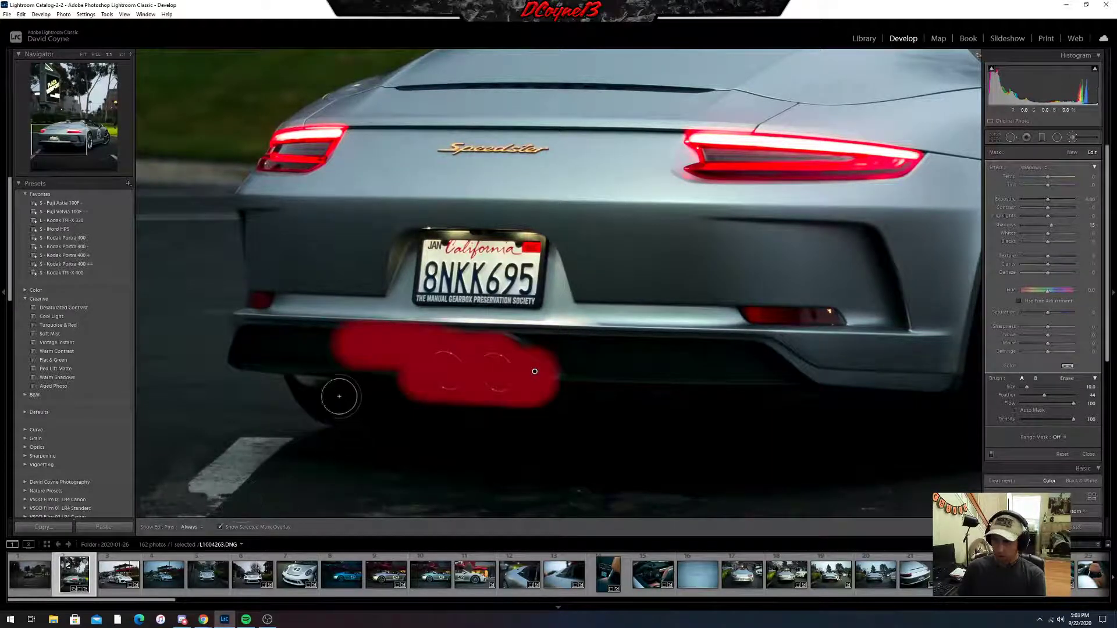
Extend the Shadows brush mask across the full width of the black lower bumper and refine its lower edge.
mouse_move(379, 352)
left_mouse_down()
mouse_move(252, 354)
mouse_move(666, 352)
mouse_move(594, 364)
mouse_move(746, 364)
mouse_move(772, 377)
mouse_move(747, 372)
left_mouse_up()
key("h")
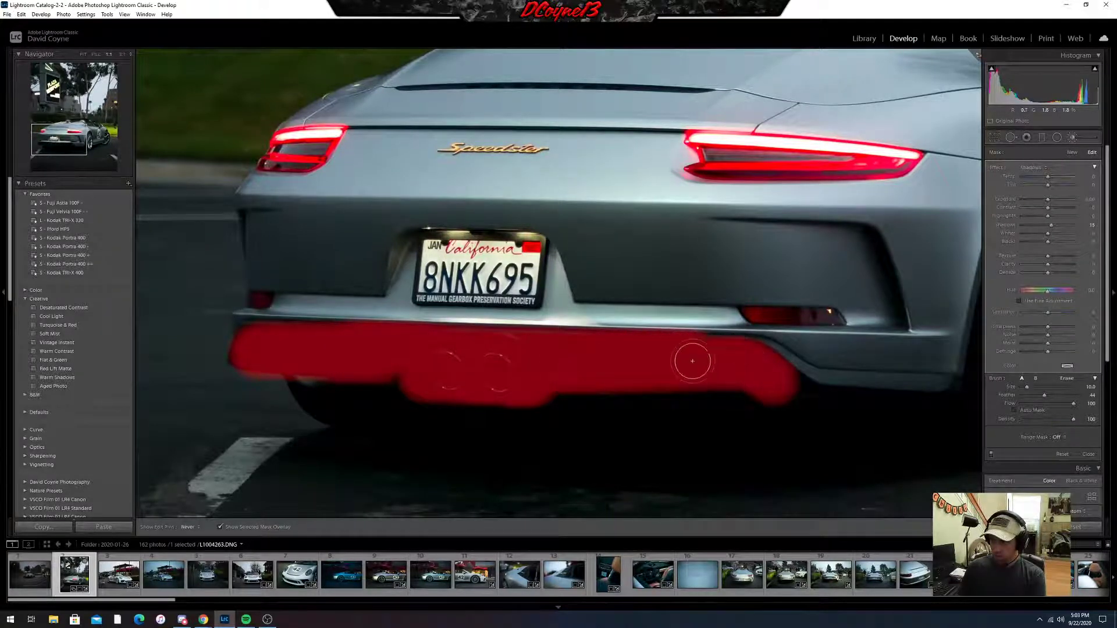
key("alt")
key("h")
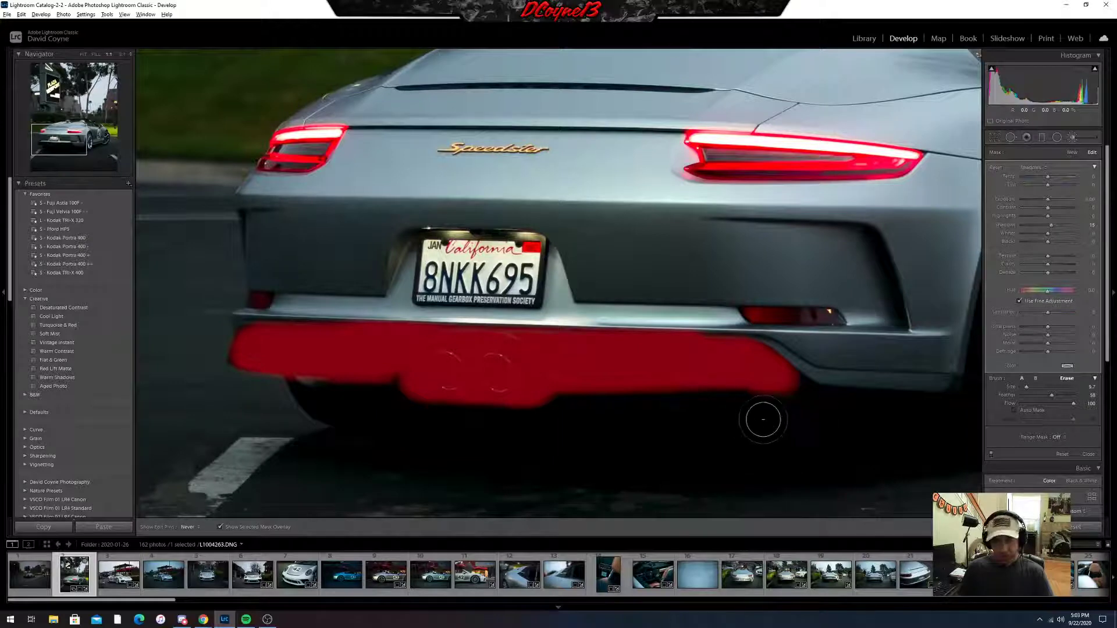
key("h")
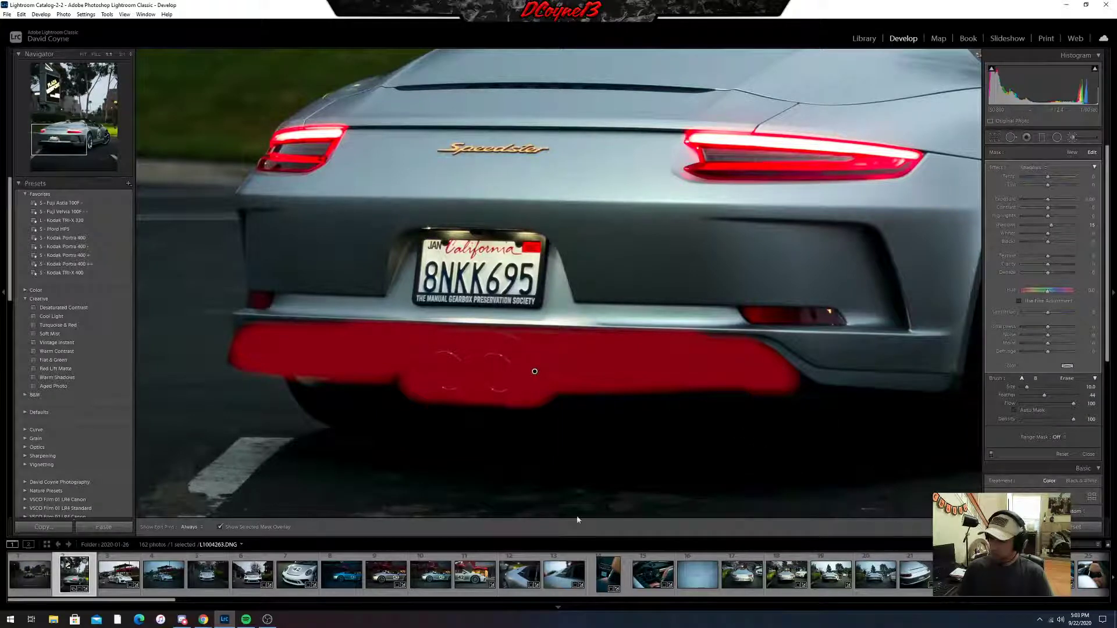
Hide the mask overlay and set the bumper brush's Exposure to 0.50 and Clarity to 25.
left_click(219, 528)
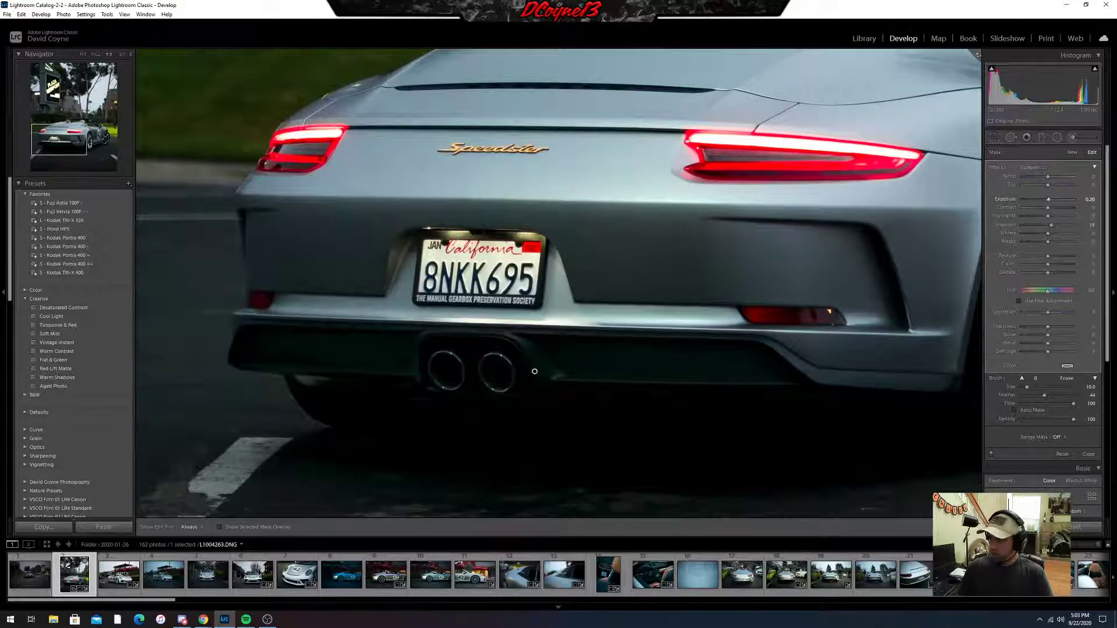
left_click_drag(1087, 199, 1090, 199)
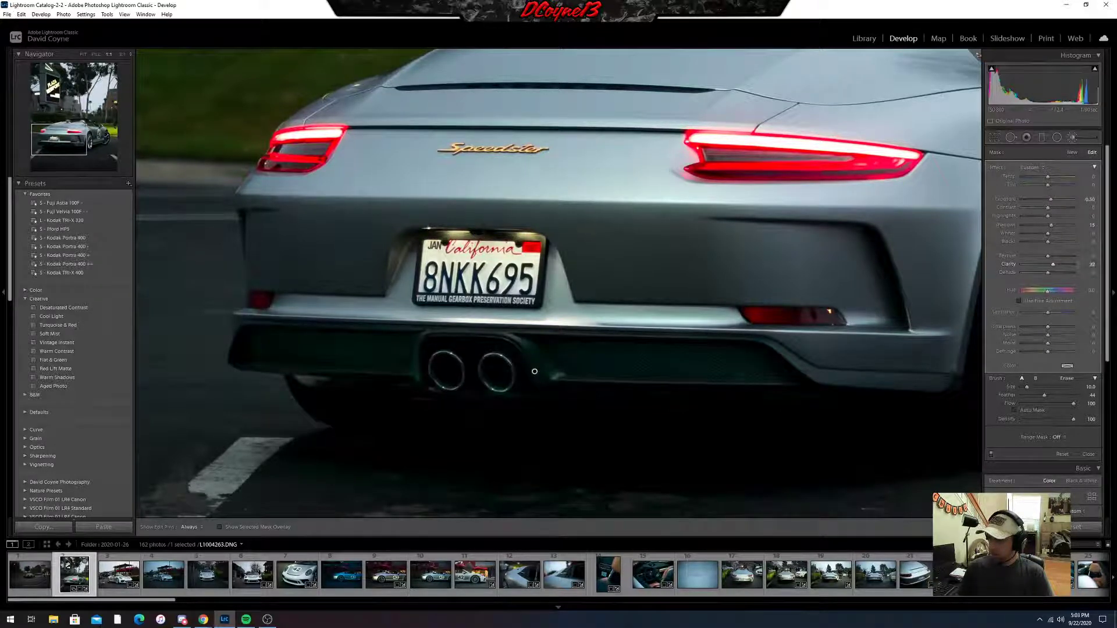
left_click_drag(1092, 264, 1093, 264)
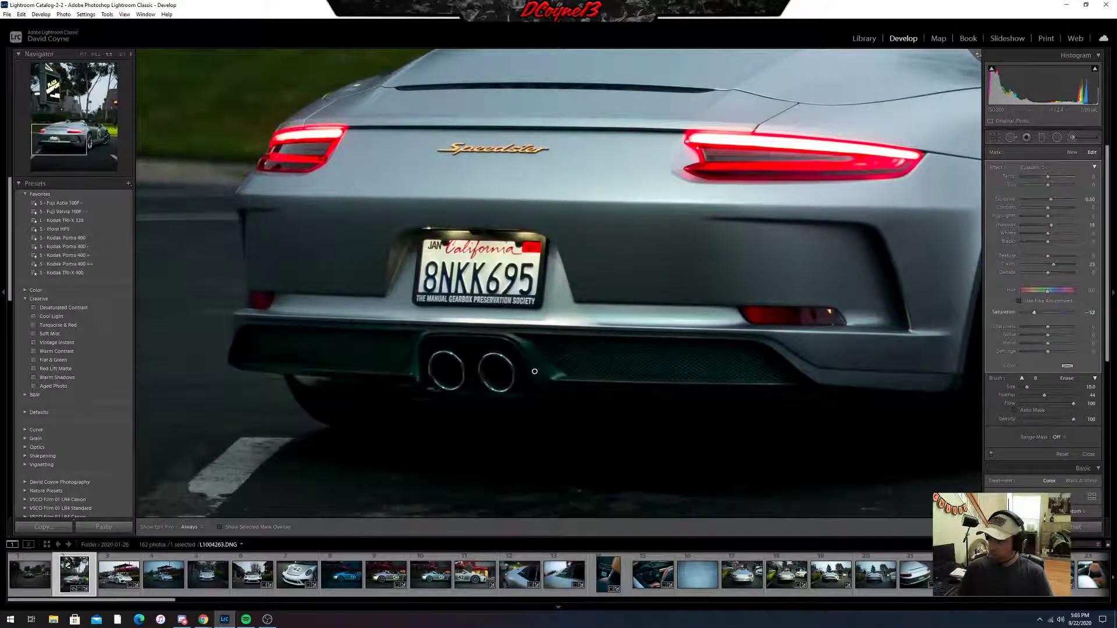
Set the bumper brush's Saturation to -78 and Contrast to 8, lower its Blacks slightly, raise Noise reduction, and close the brush.
left_click_drag(1034, 312, 1027, 313)
left_click_drag(1085, 208, 1081, 244)
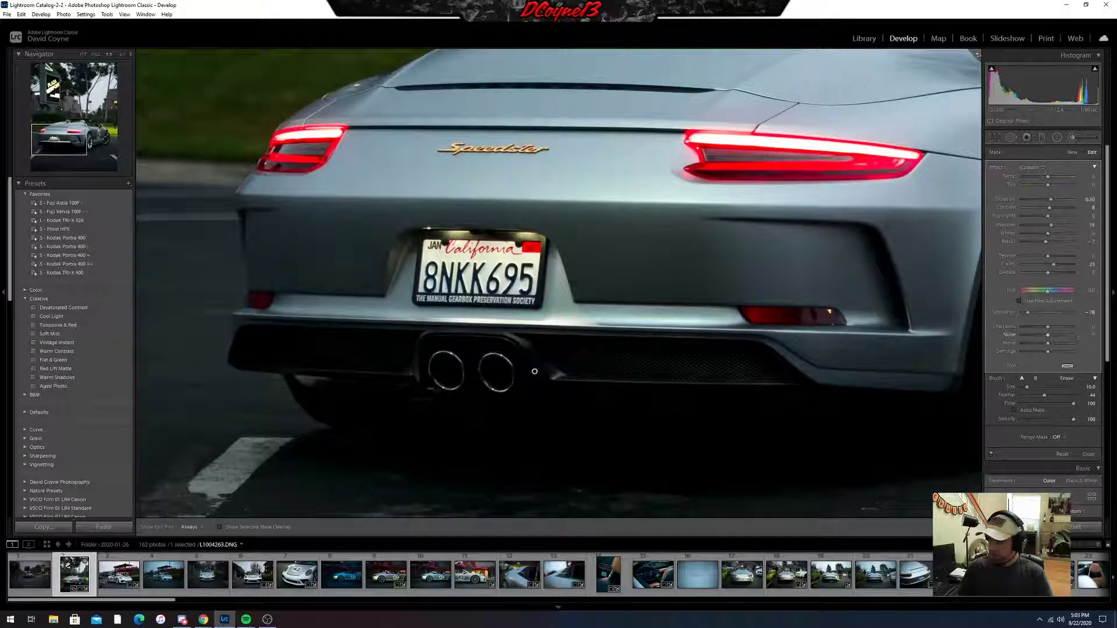
left_click_drag(1049, 335, 1074, 335)
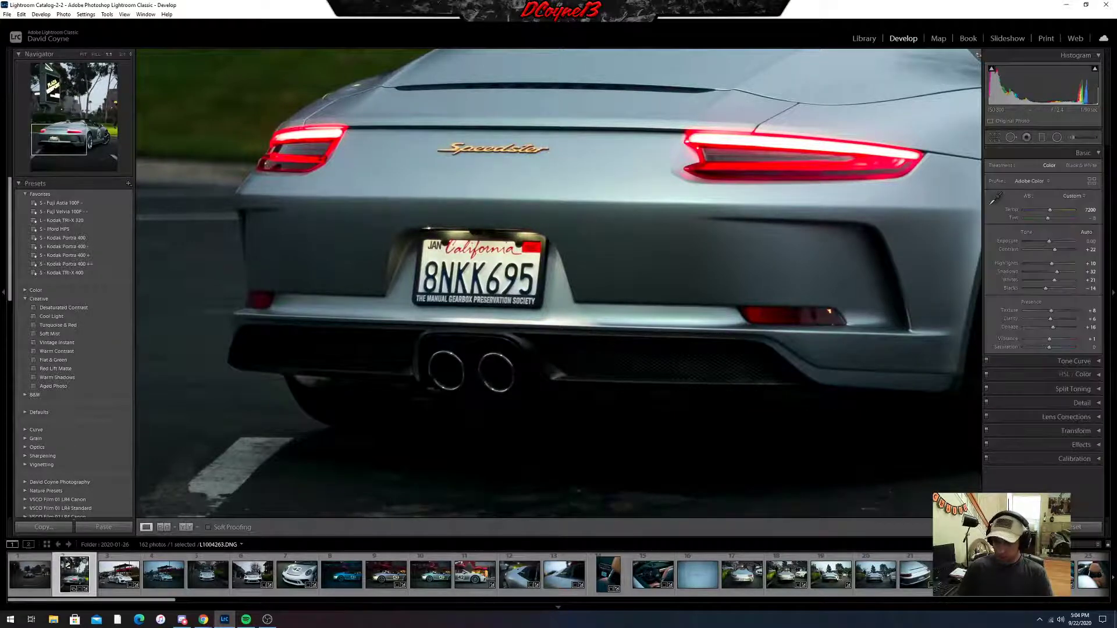
Reopen the brush adjustment on the black rear bumper, raise its Highlights to 46, and close the brush.
key("z")
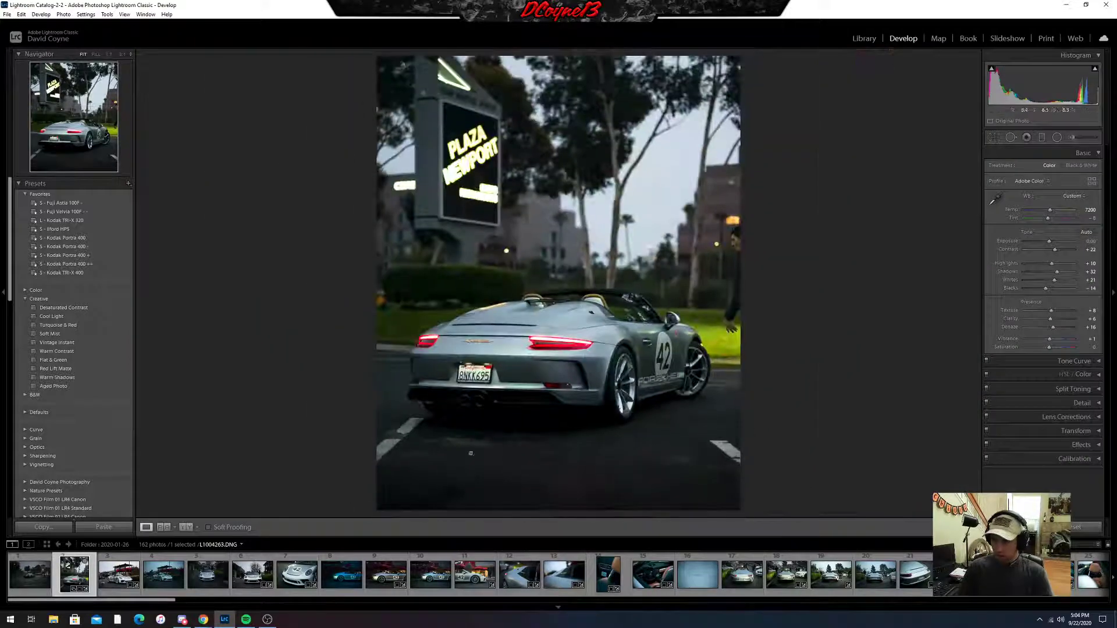
left_click(465, 400)
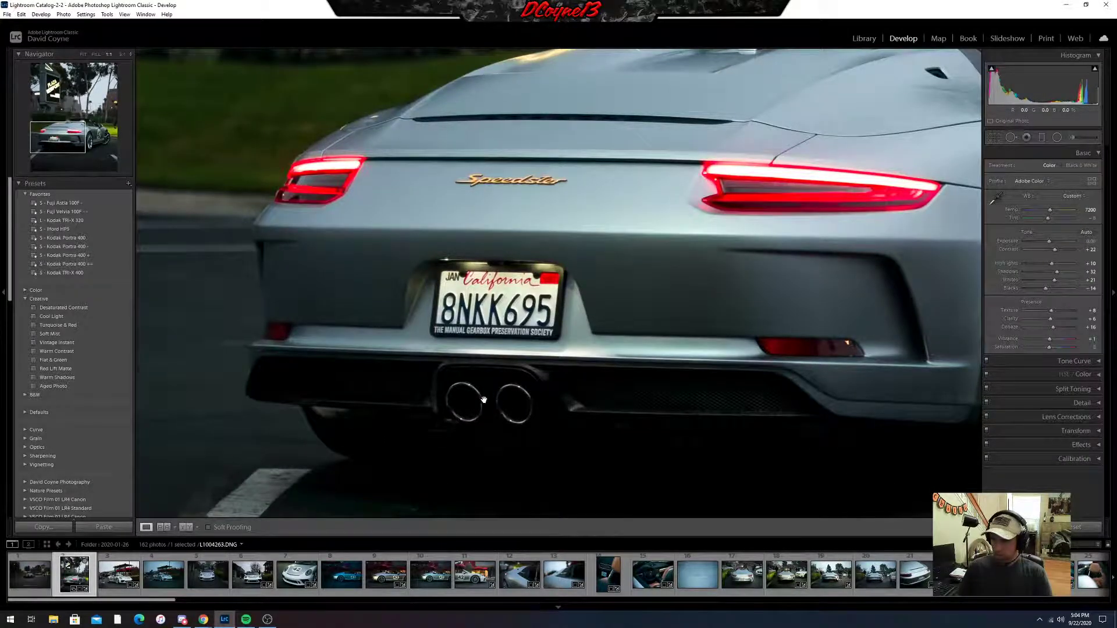
left_click(1073, 138)
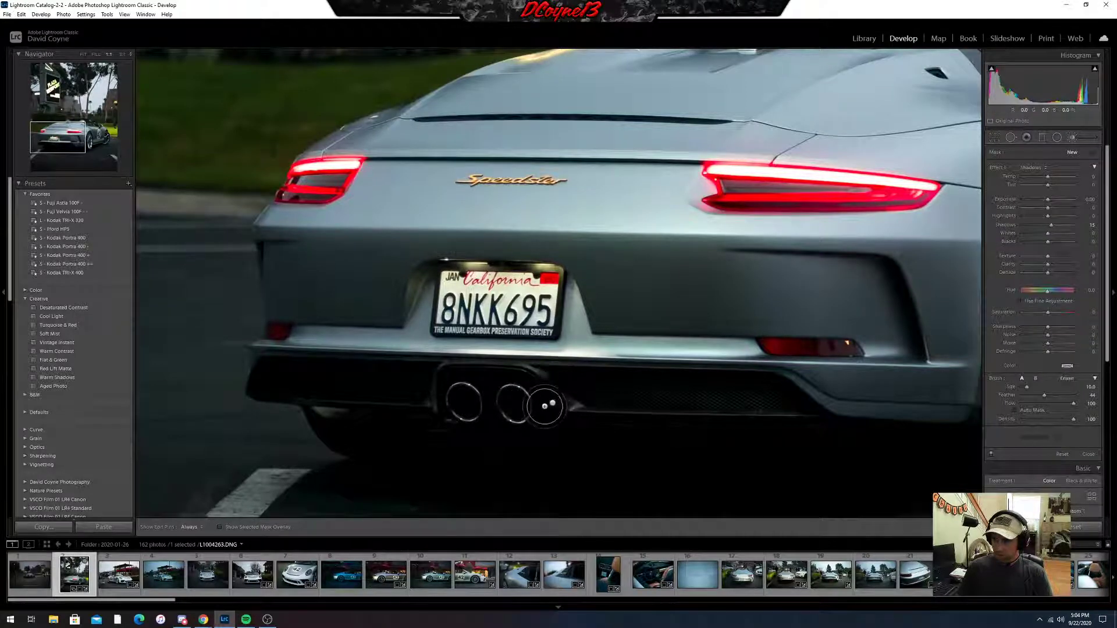
left_click(552, 403)
left_click_drag(1086, 216, 1083, 215)
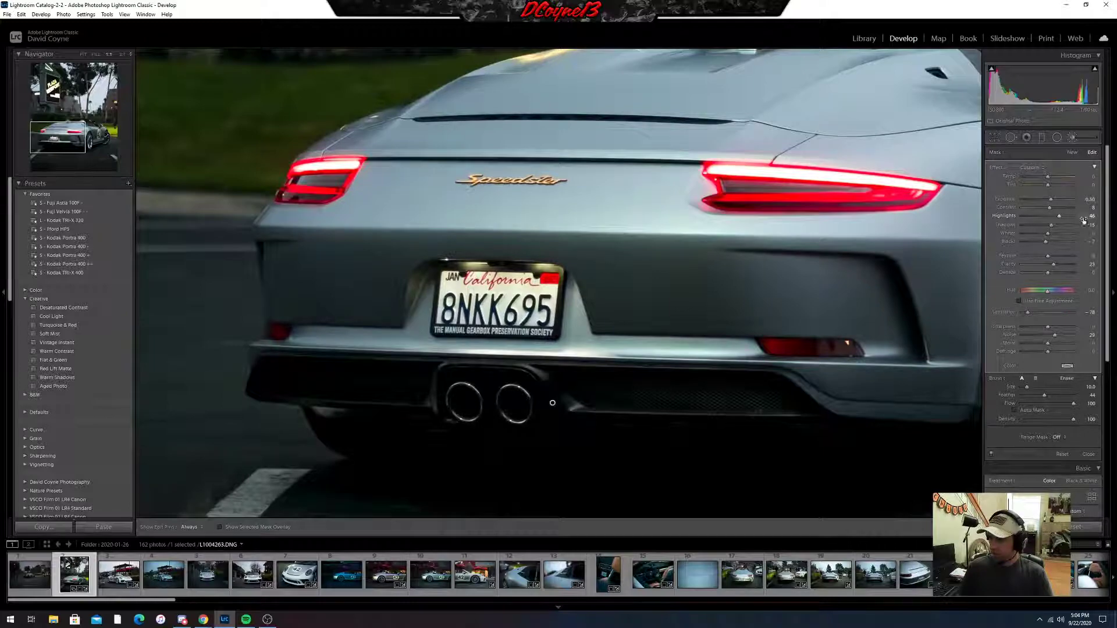
key("k")
Prepare a new adjustment brush with the Exposure effect at 0.10, a size of 7 and the edit pins hidden.
key("z")
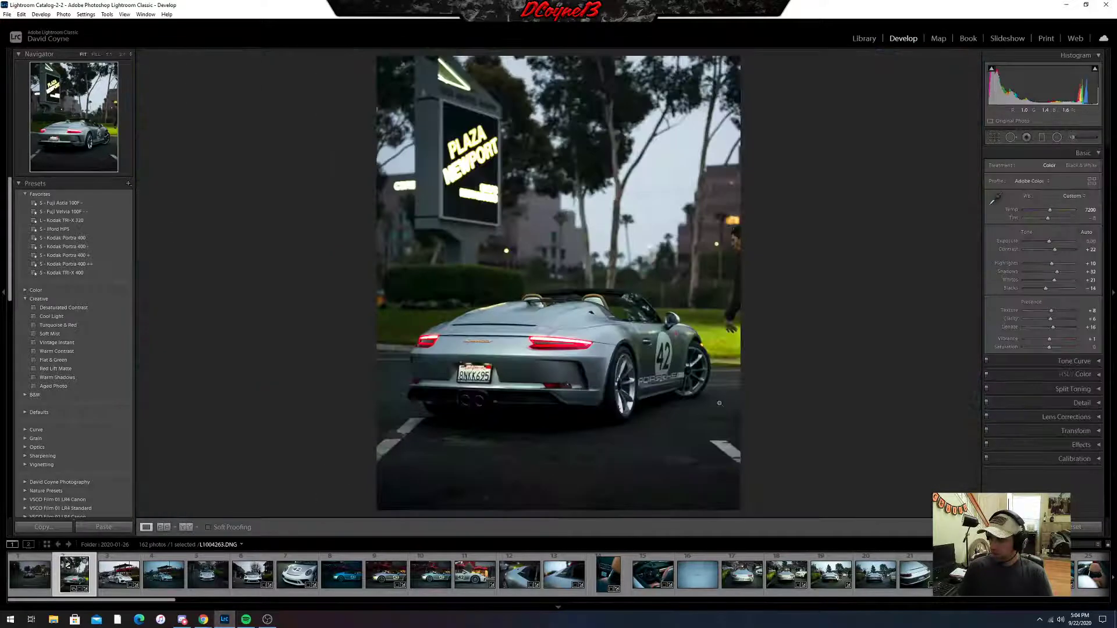
left_click(483, 394)
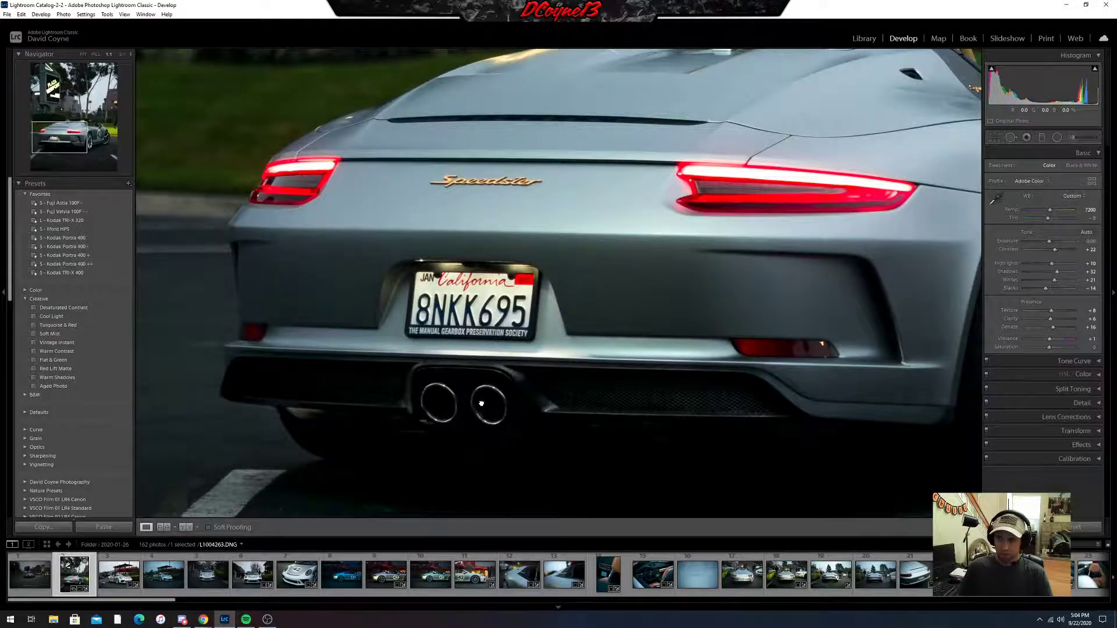
left_click(481, 404)
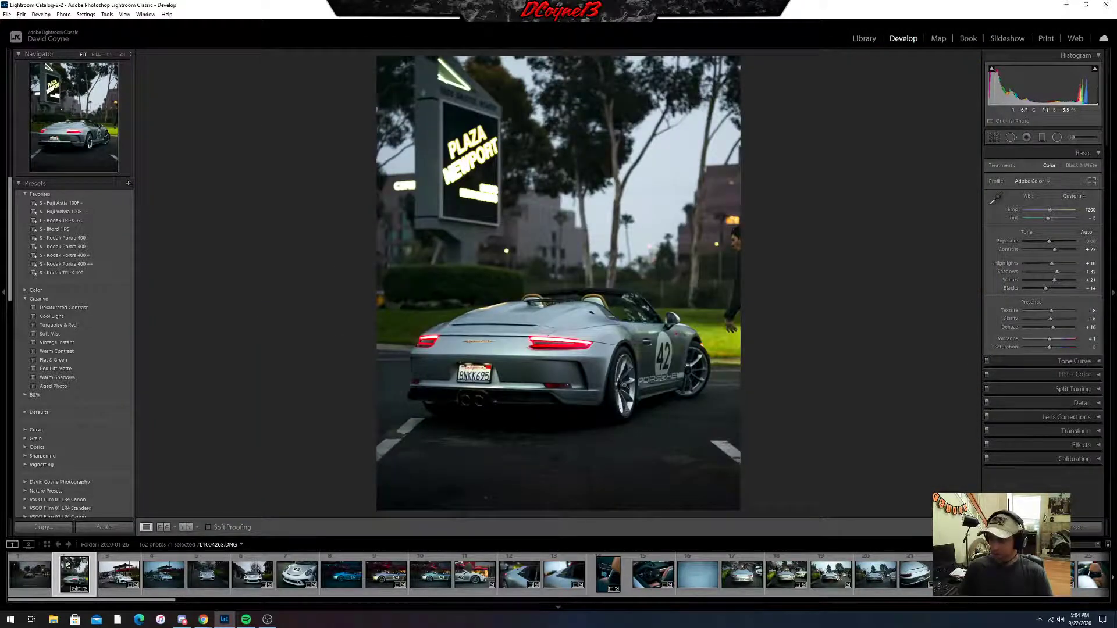
left_click(556, 323)
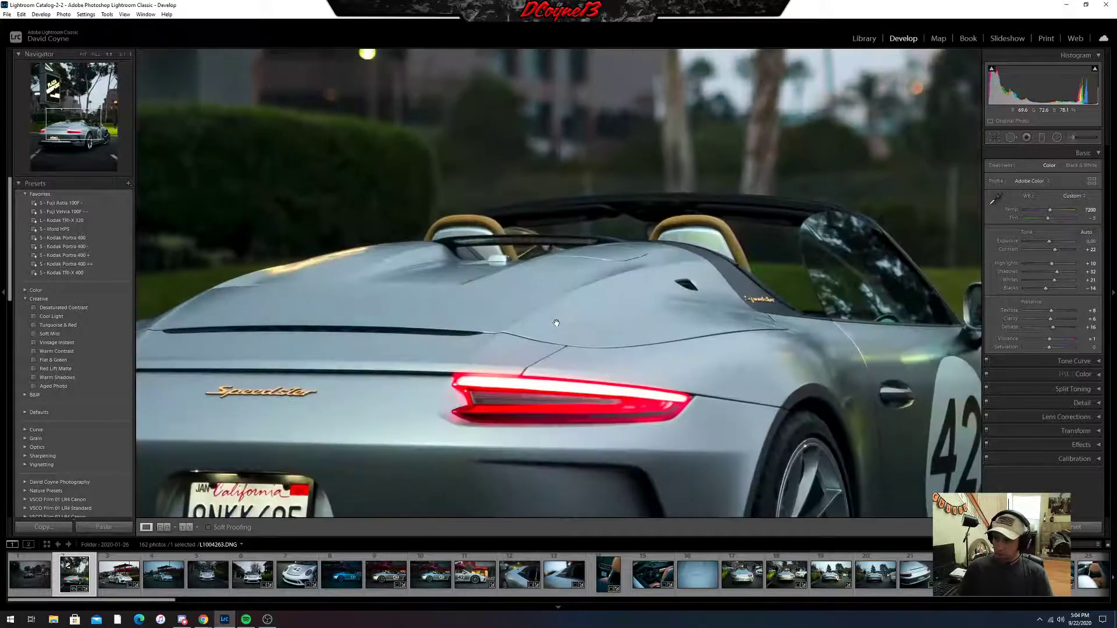
left_click(591, 326)
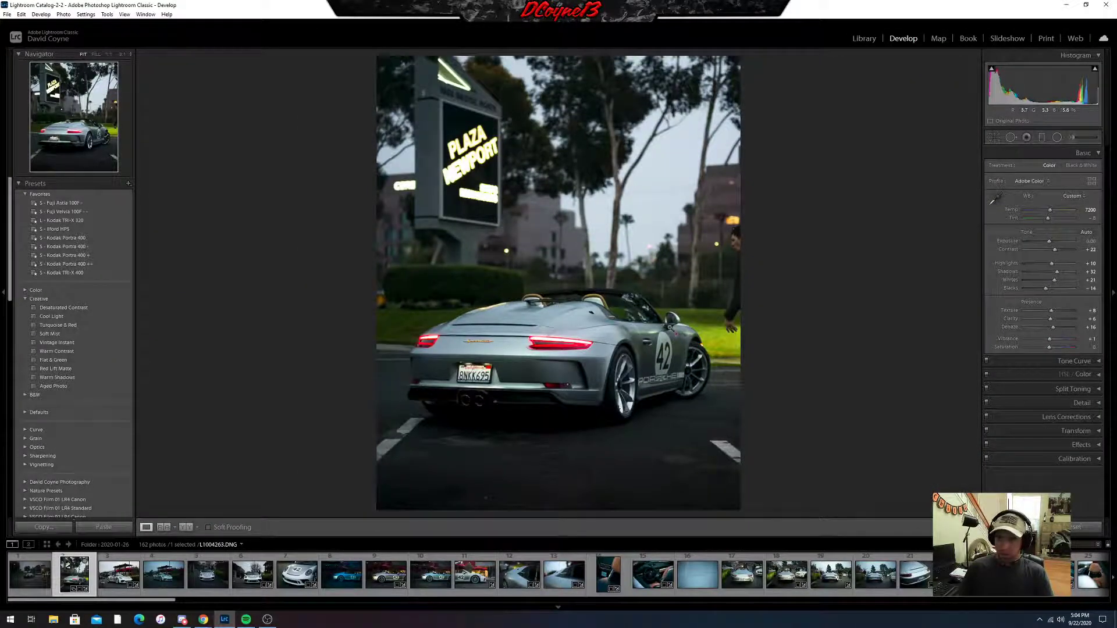
left_click(1074, 138)
left_click(1036, 169)
left_click(1085, 199)
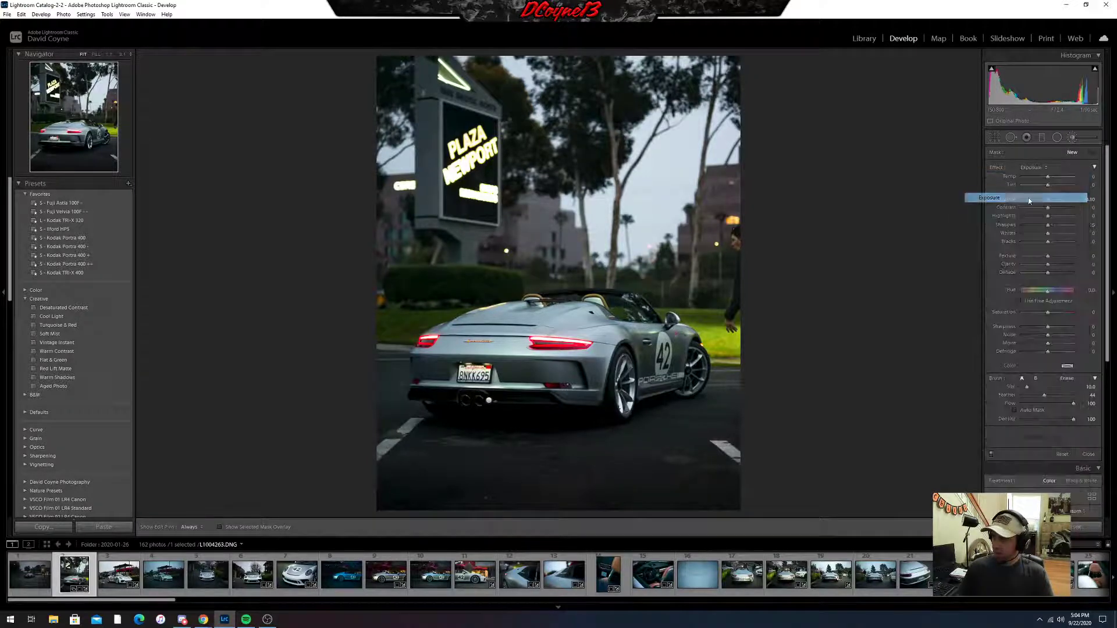
scroll(591, 384, "down", 7)
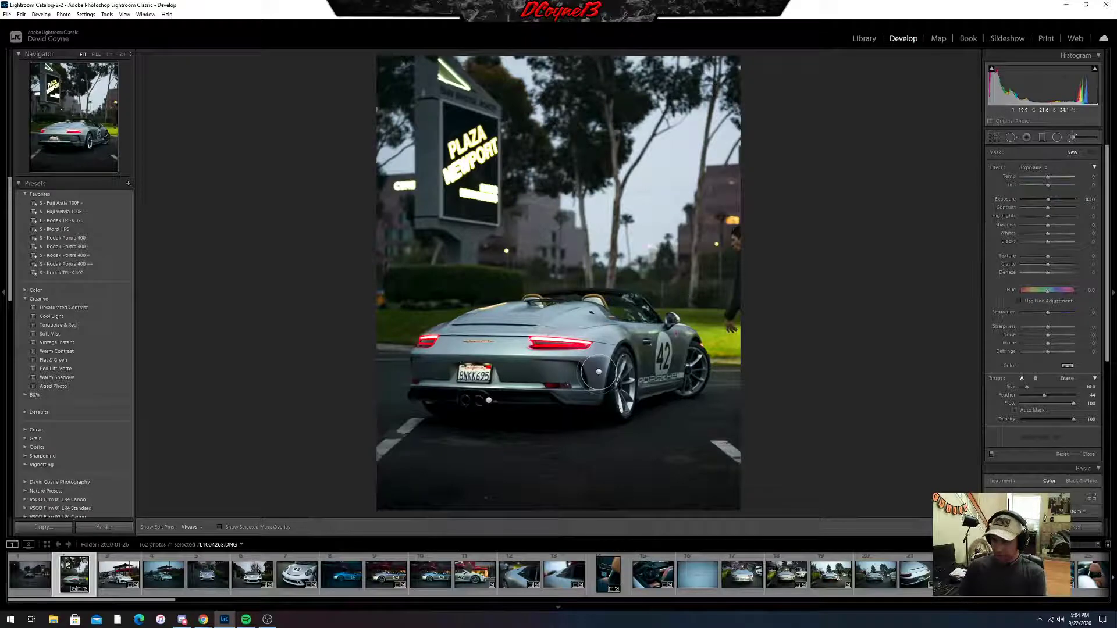
key("h")
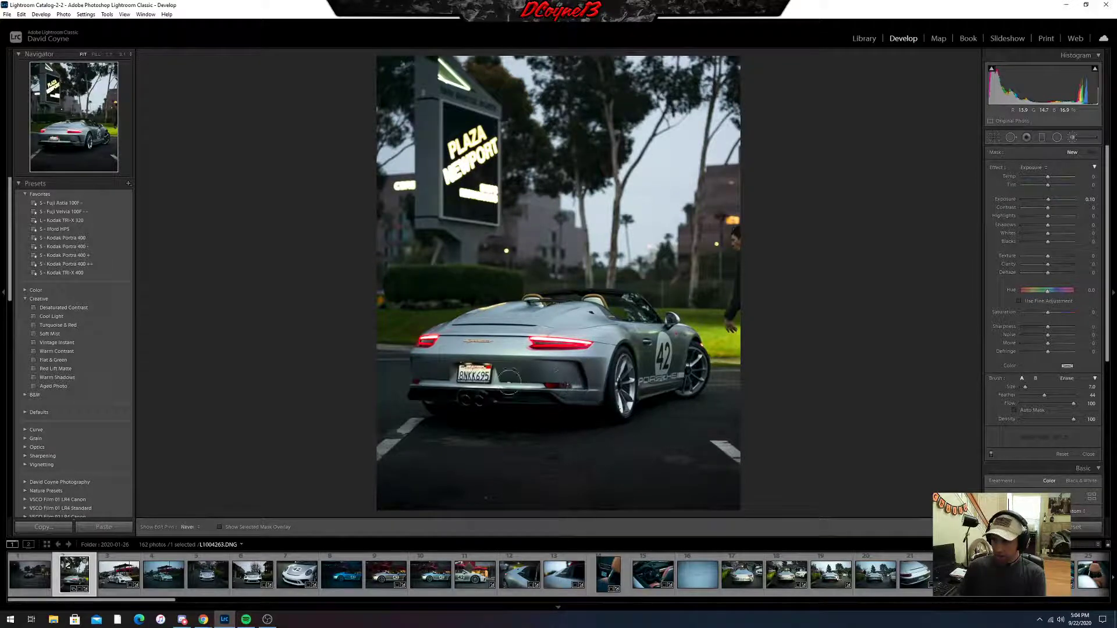
Paint the Exposure brush over the silver lower rear bodywork of the car and show the edit pins again.
scroll(438, 371, "up", 4)
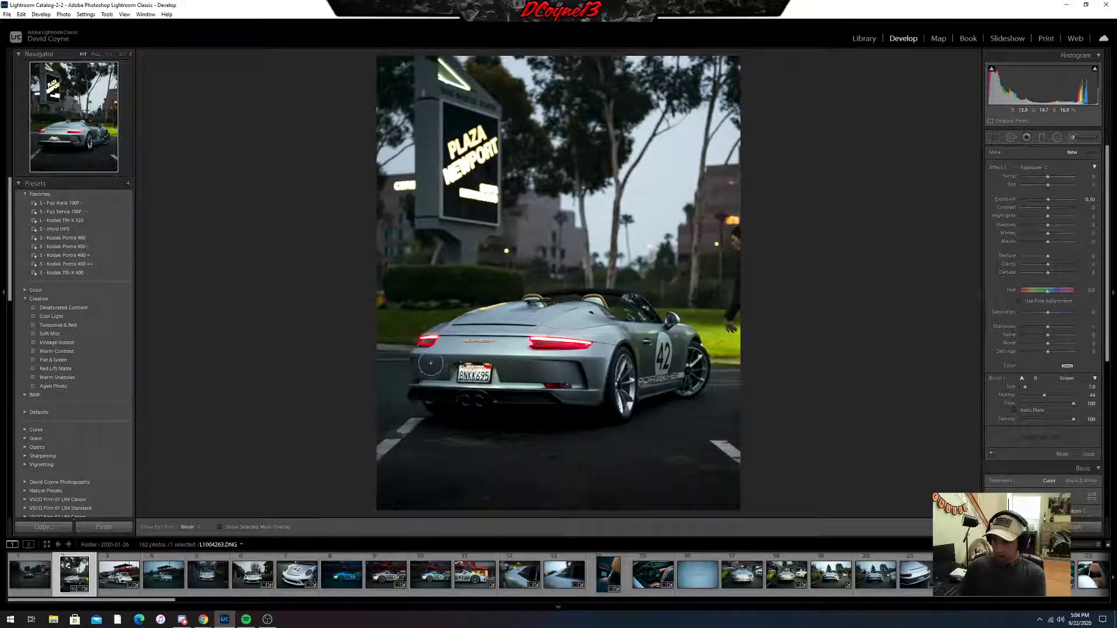
left_click(431, 364)
scroll(431, 364, "up", 2)
key("h")
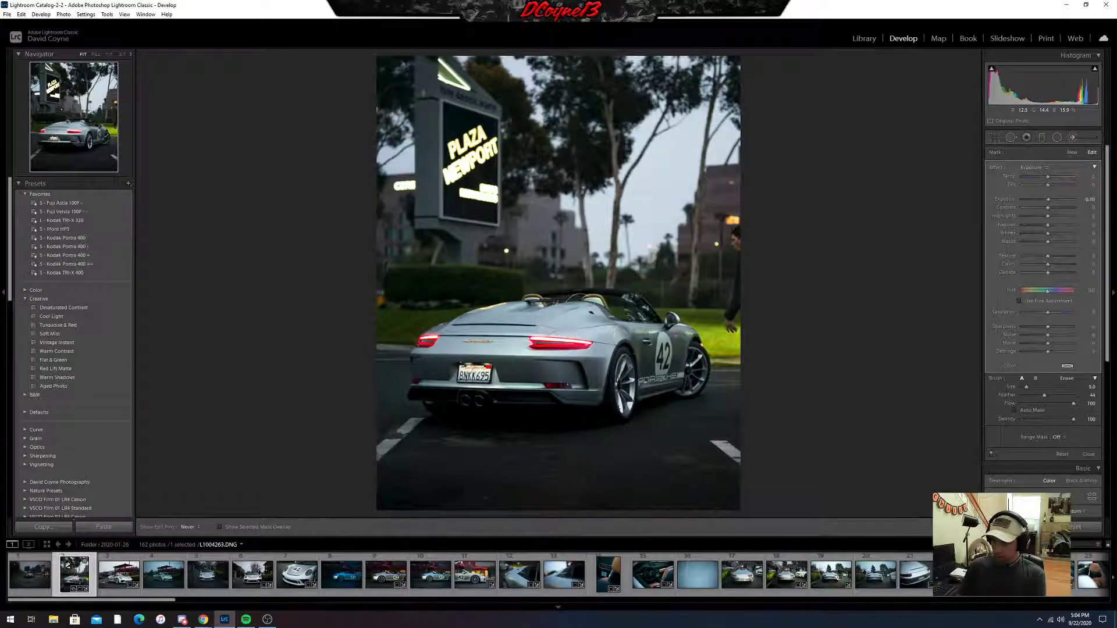
key("h")
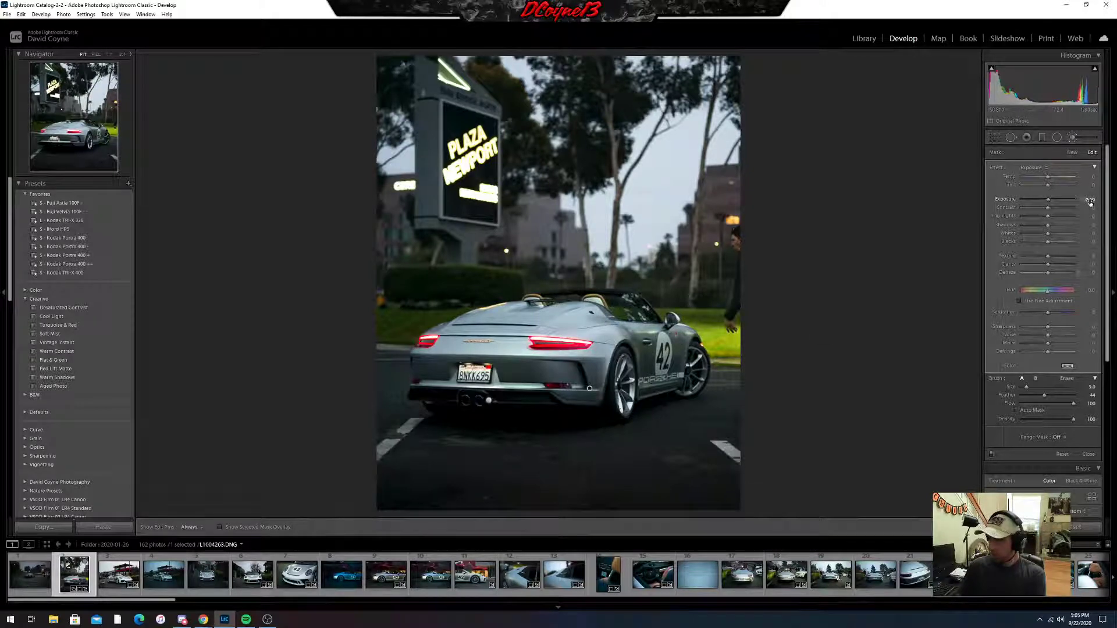
Set the Exposure of the rear bodywork brush to 0.20.
left_click(1090, 200)
type("0.3")
key("Return")
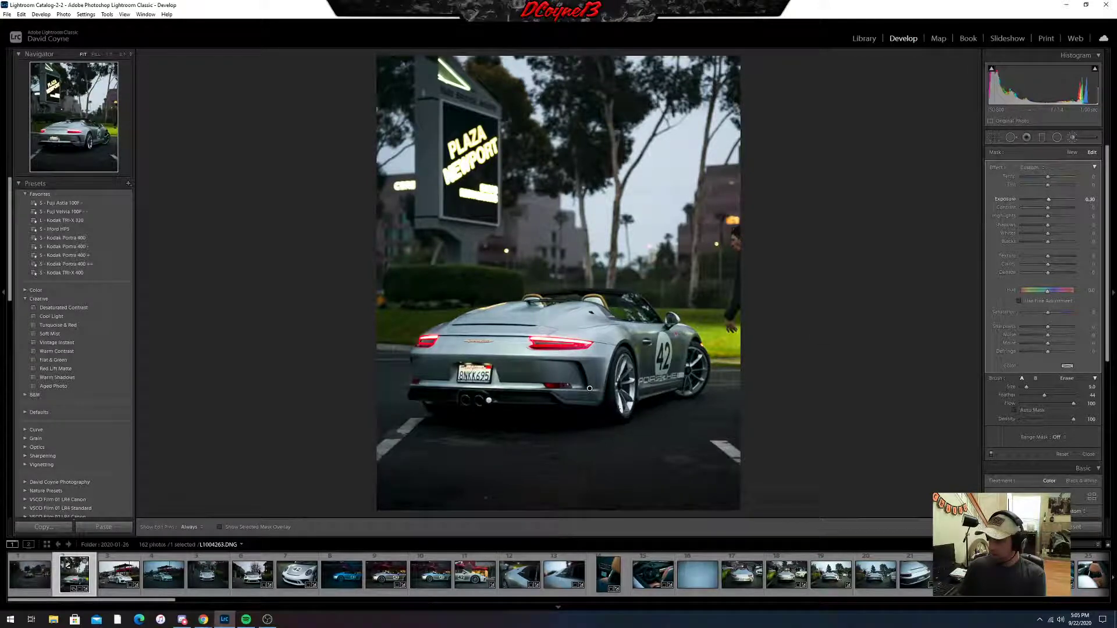
type("0.2")
key("Return")
Try different Highlights values on the rear bodywork brush, ending at 4.
left_click(1090, 216)
type("-7")
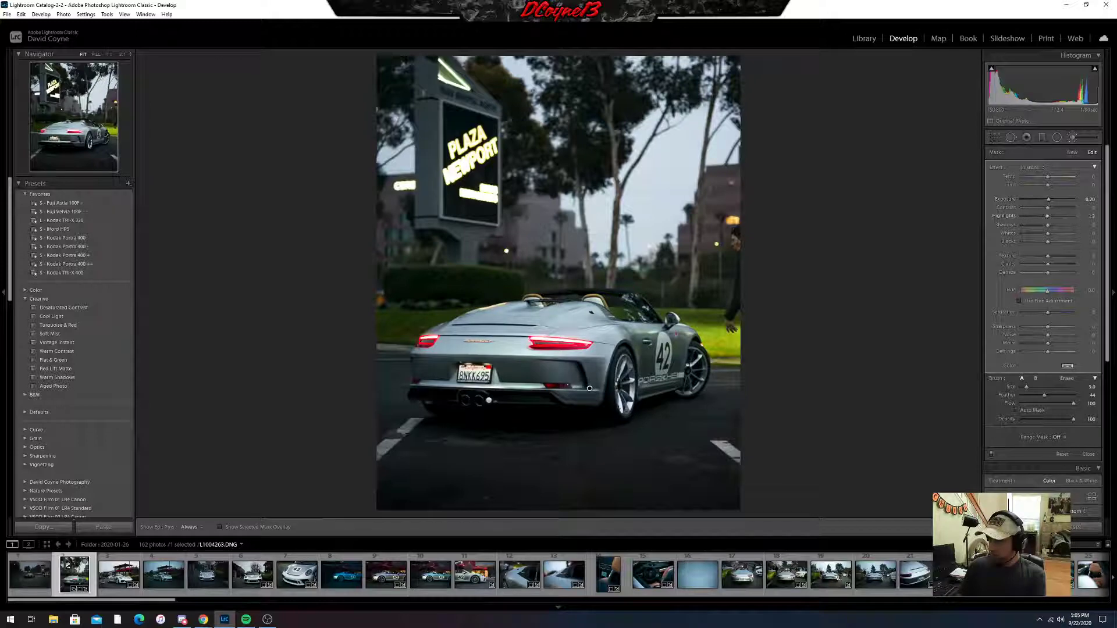
key("Return")
type("-3")
key("Return")
left_click(1092, 216)
type("-4")
key("Return")
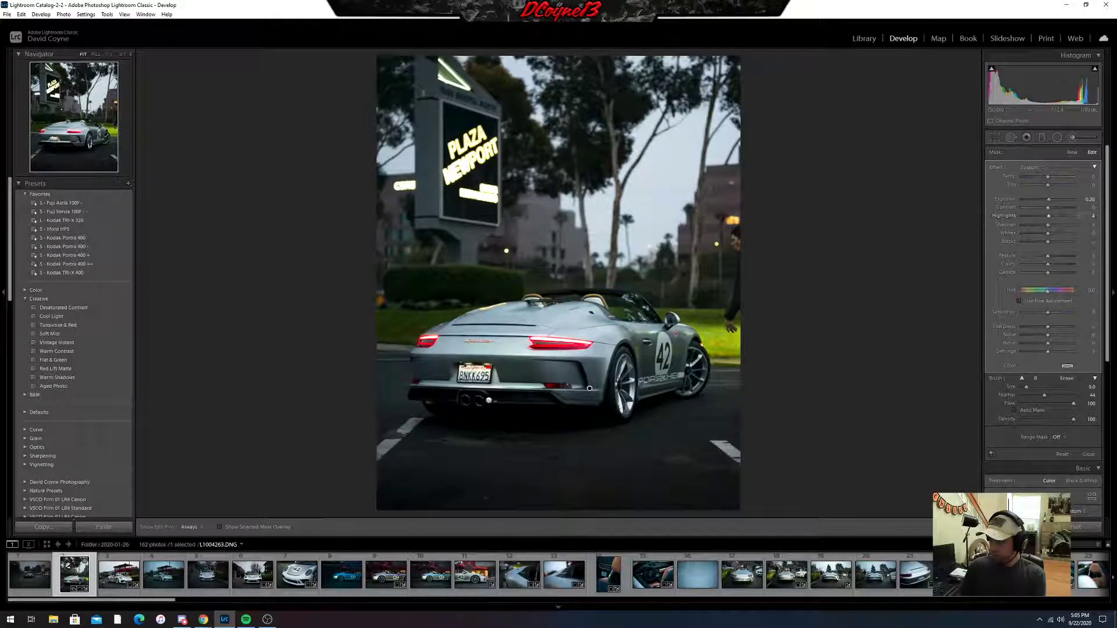
Set the rear bodywork brush's Contrast to 14 and its Clarity to 8.
left_click(1091, 207)
type("2")
key("Return")
left_click(1092, 265)
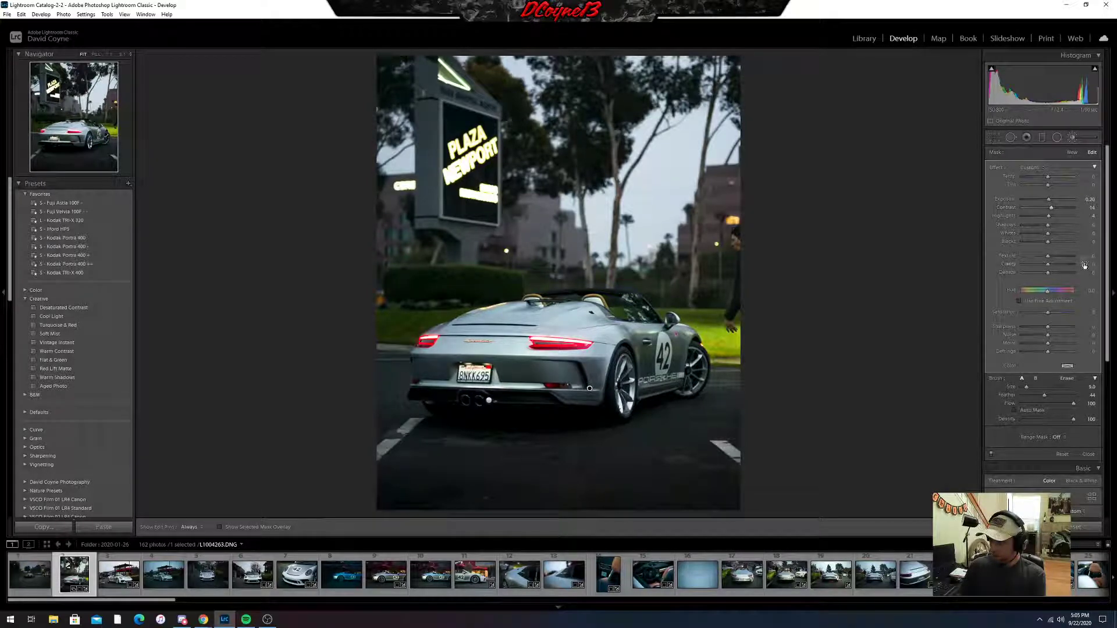
type("11")
key("Return")
key("minus")
key("minus")
key("minus")
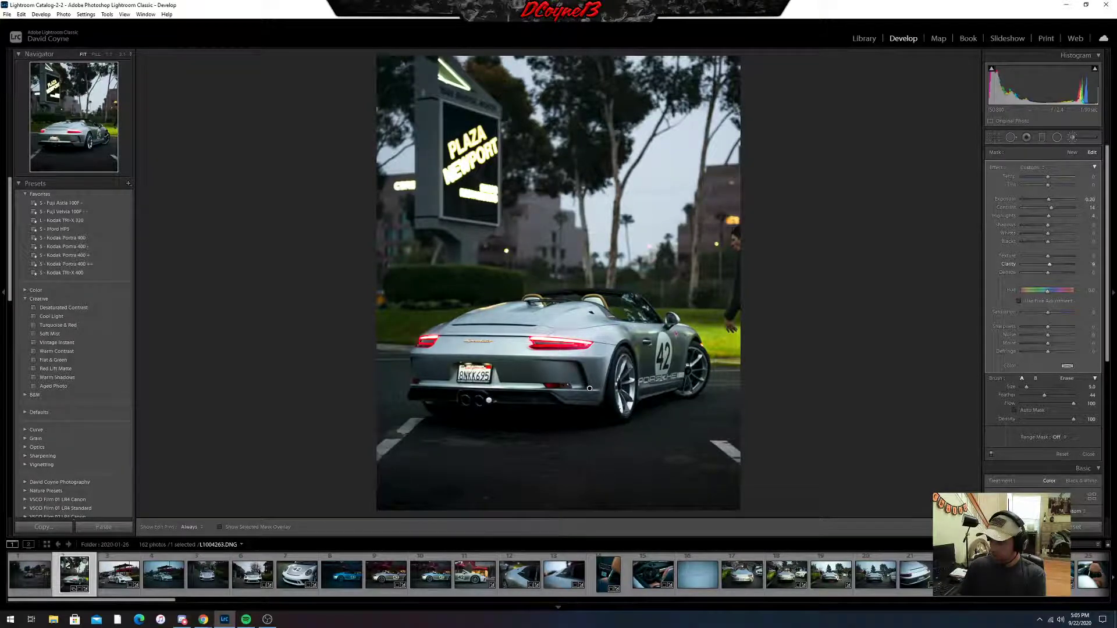
Lower the rear bodywork brush's Highlights below zero and fine-tune them in small increments.
left_click_drag(1082, 219, 1074, 217)
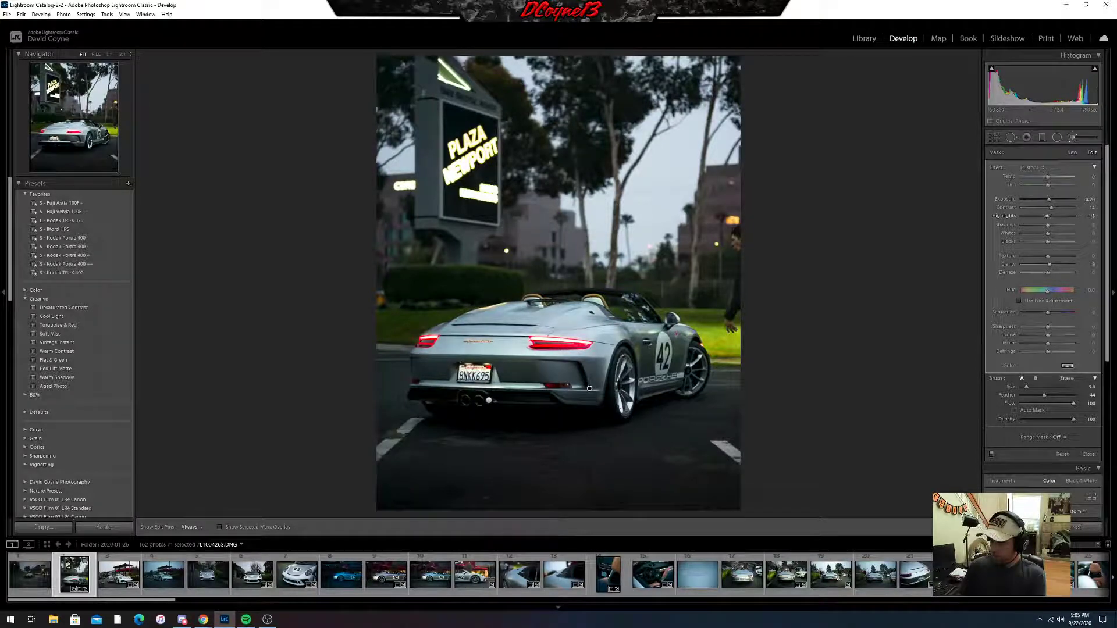
key("plus")
key("plus")
key("plus")
key("plus")
Close the adjustment brush and set the photo's white balance temperature to 7250.
key("k")
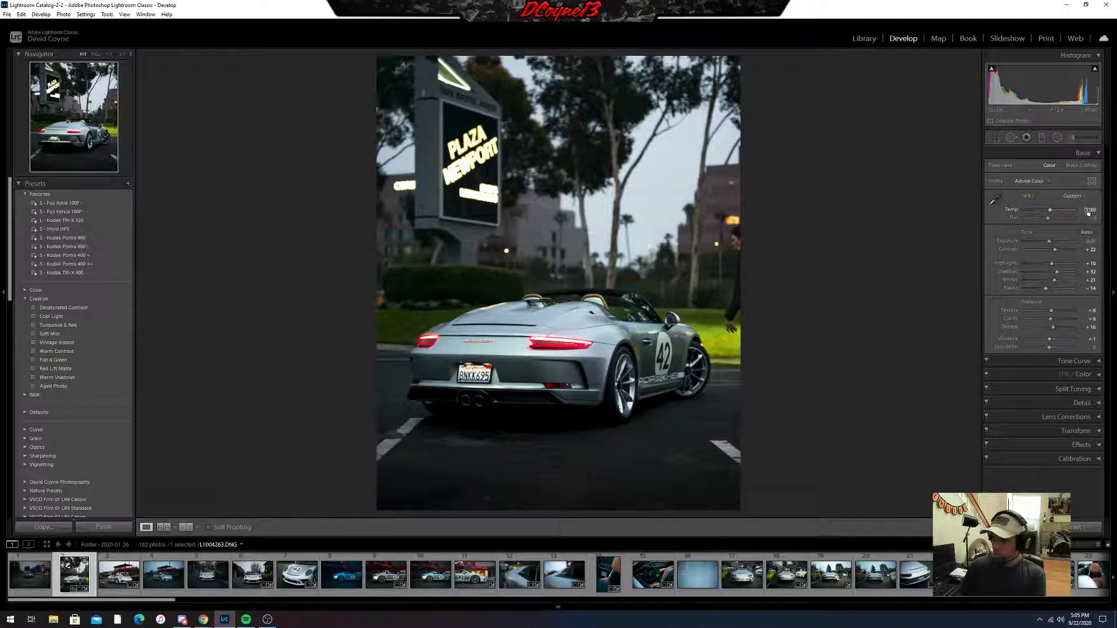
left_click_drag(1089, 213, 1087, 213)
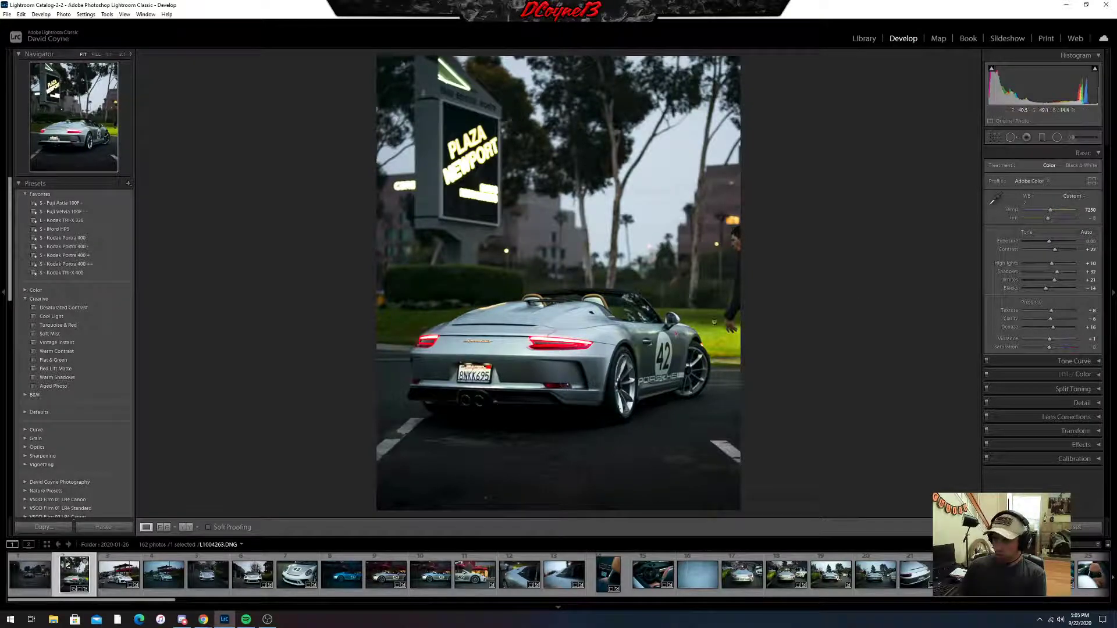
Paint a new size 8 brush adjustment over the rear deck above the taillight, set its Highlights to -5, and close the brush.
left_click(1075, 138)
scroll(580, 334, "down", 1)
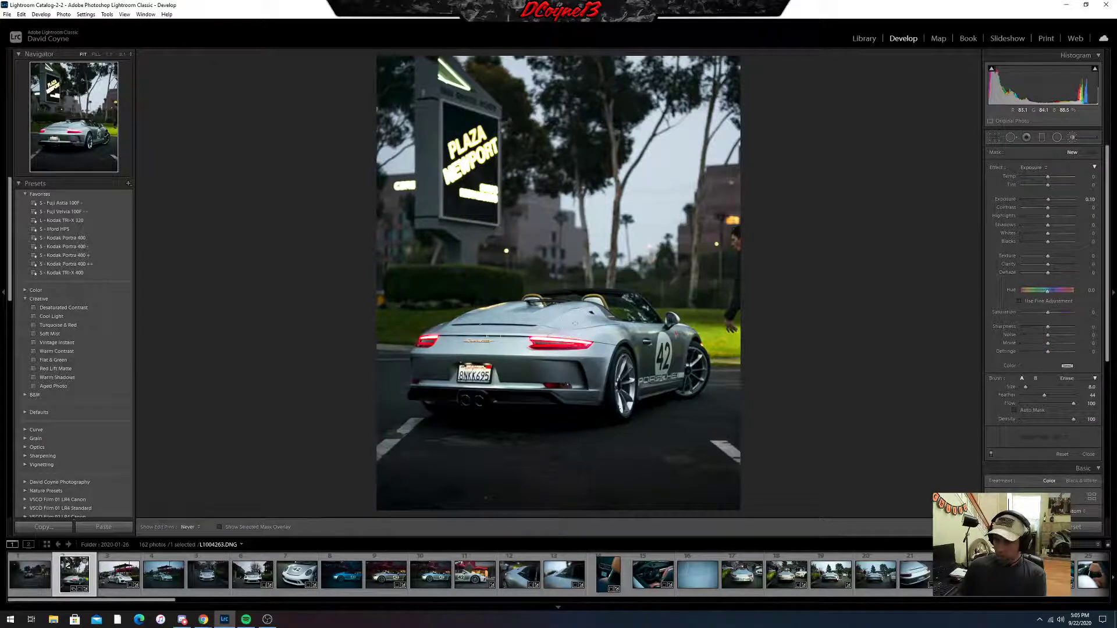
left_click_drag(489, 400, 580, 335)
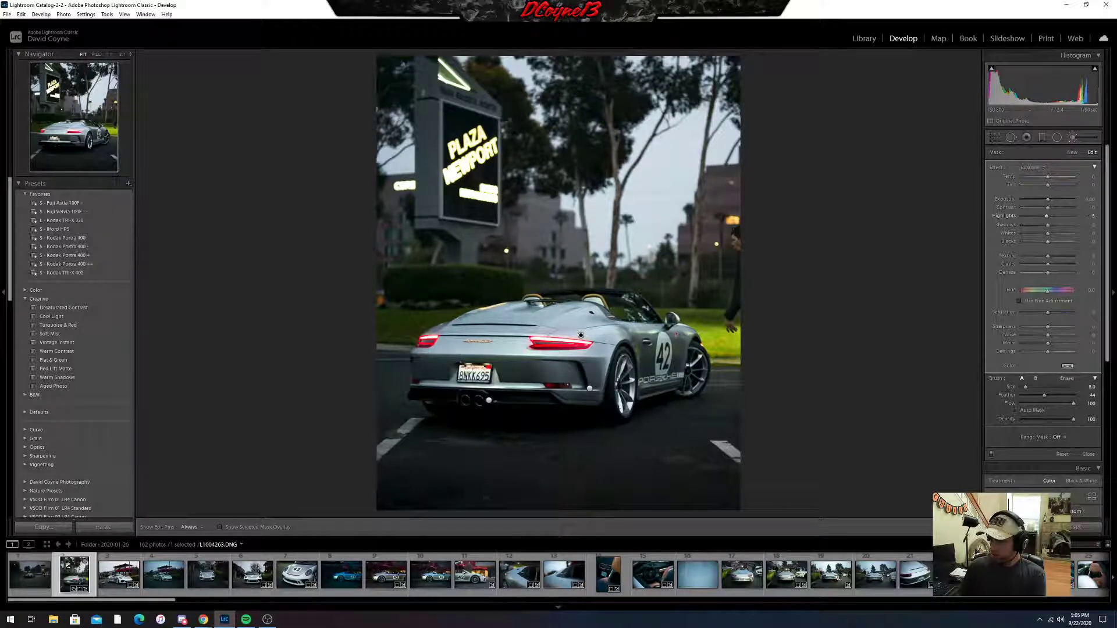
left_click_drag(1089, 216, 1085, 216)
key("k")
Prepare another adjustment brush with the Highlights effect at 18, a size of 6 and the edit pins hidden.
left_click(560, 342)
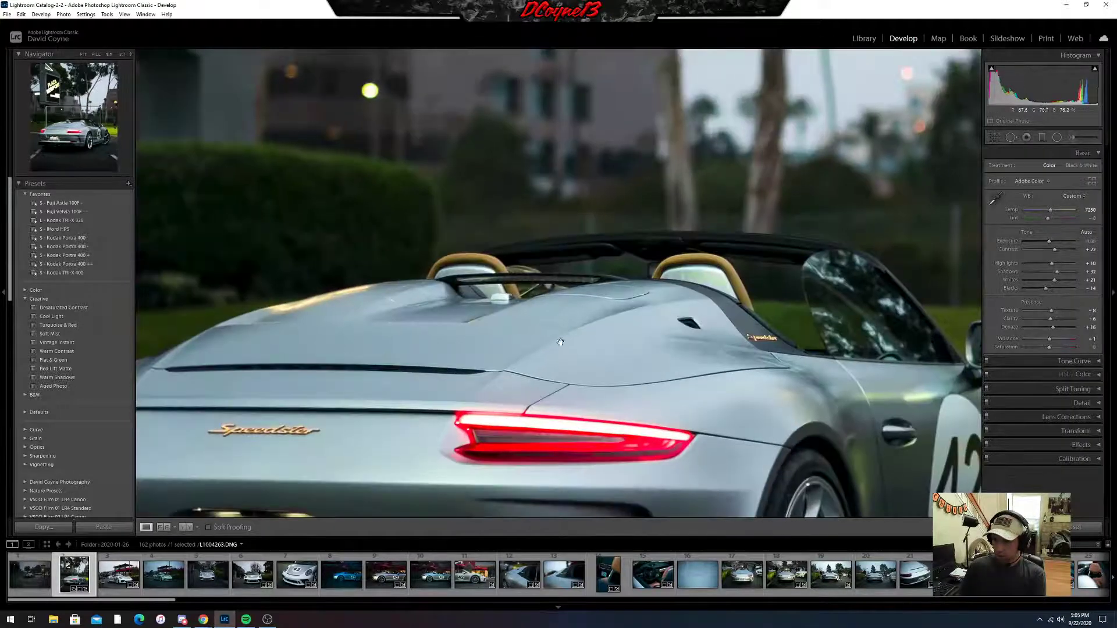
left_click(506, 373)
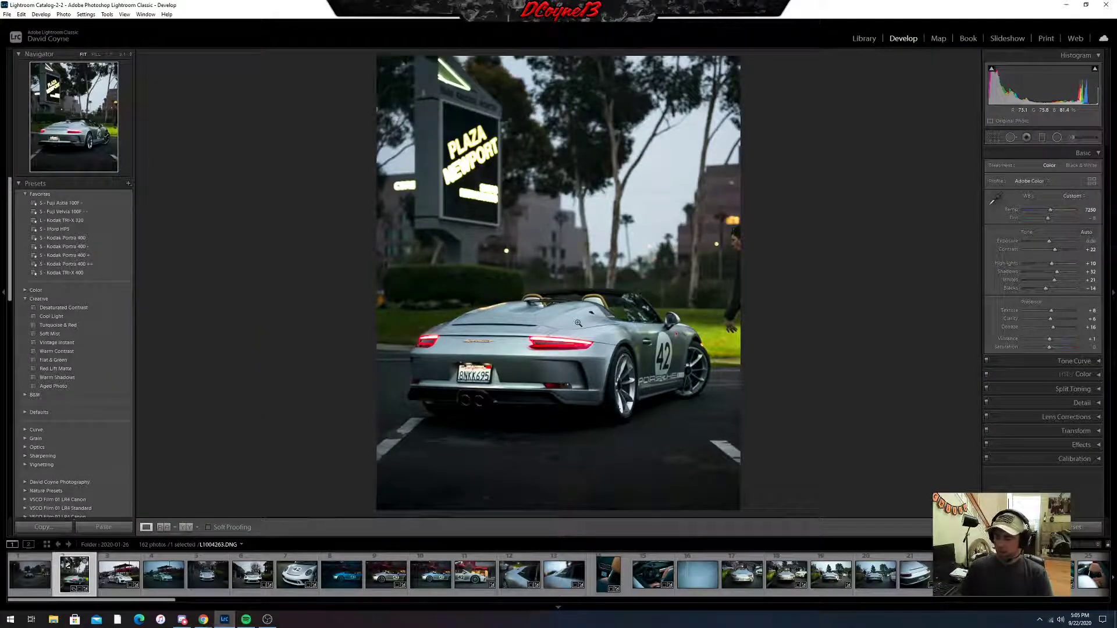
left_click(1073, 139)
left_click(1028, 170)
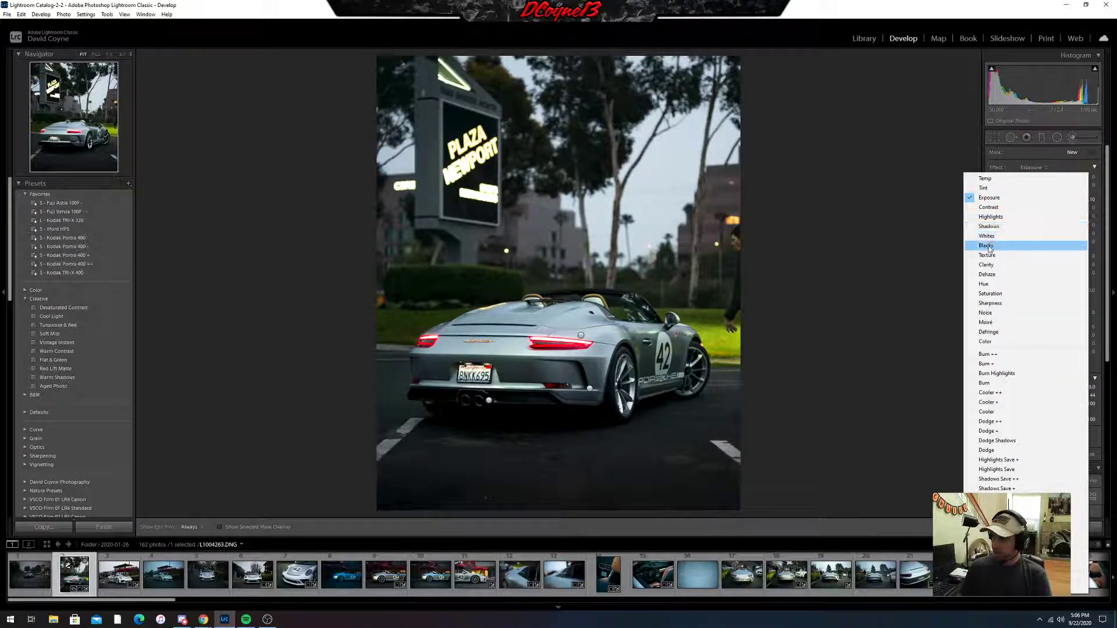
left_click(991, 217)
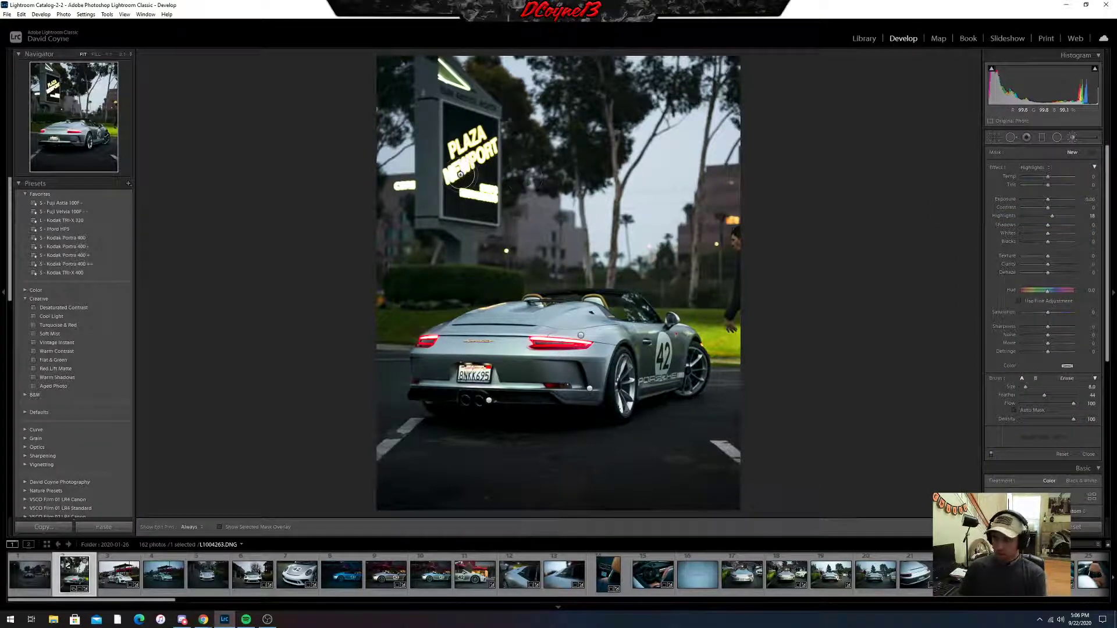
key("h")
key("bracketleft")
key("bracketleft")
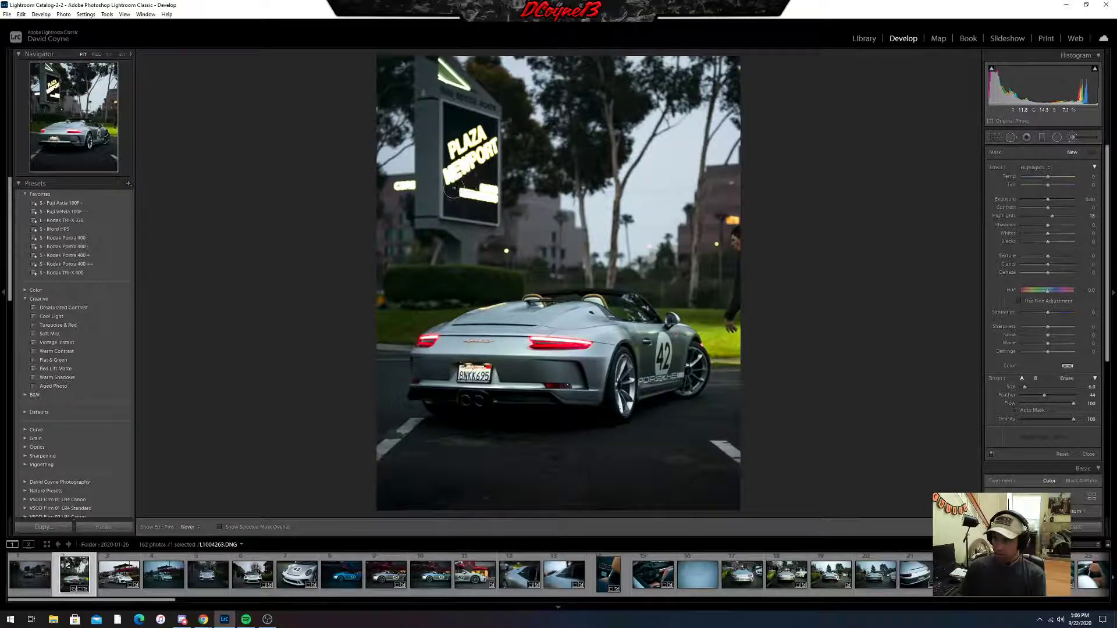
Paint the brush over the illuminated sign lettering, lower its Highlights to -46 and its Saturation to about -64, and close the brush.
key("h")
left_click(459, 193)
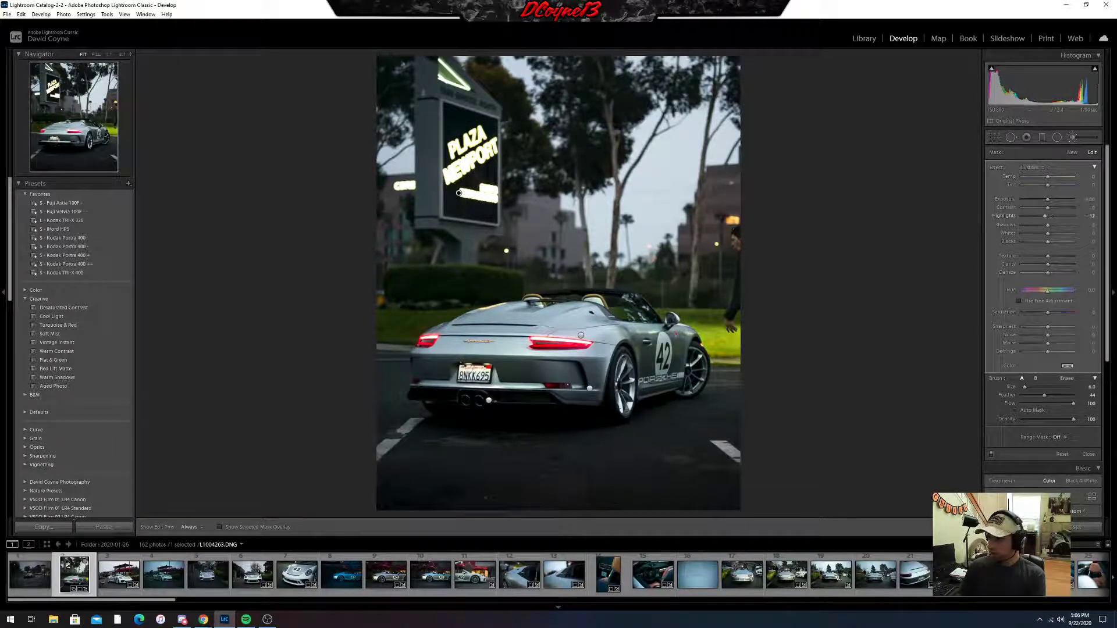
left_click_drag(459, 192, 438, 193)
left_click_drag(1047, 313, 1046, 312)
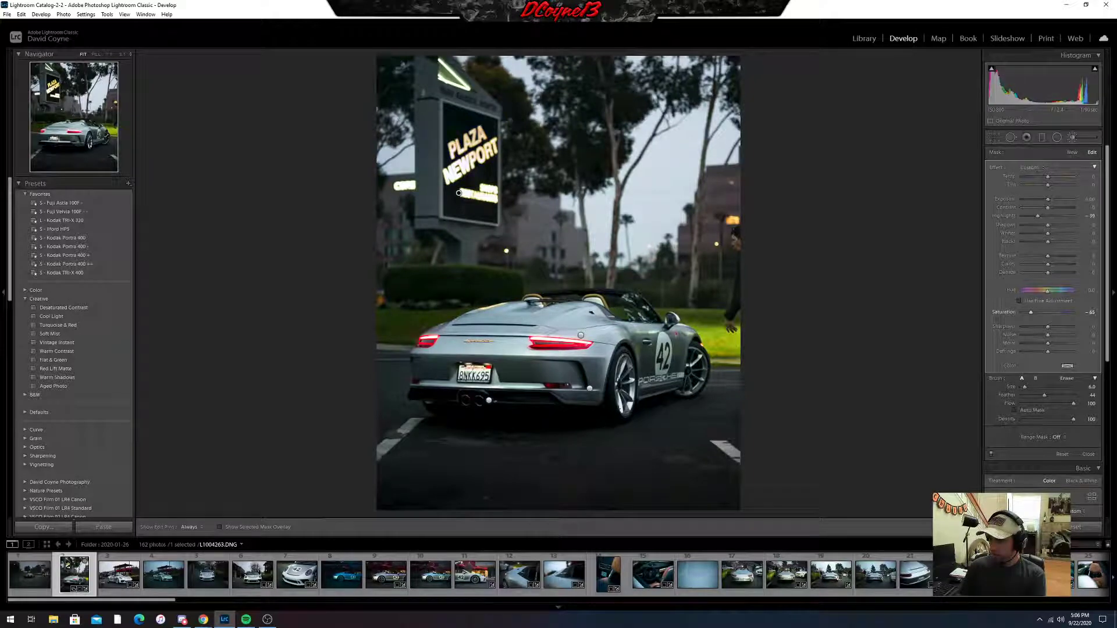
left_click_drag(1031, 312, 1031, 313)
left_click_drag(1087, 218, 1083, 218)
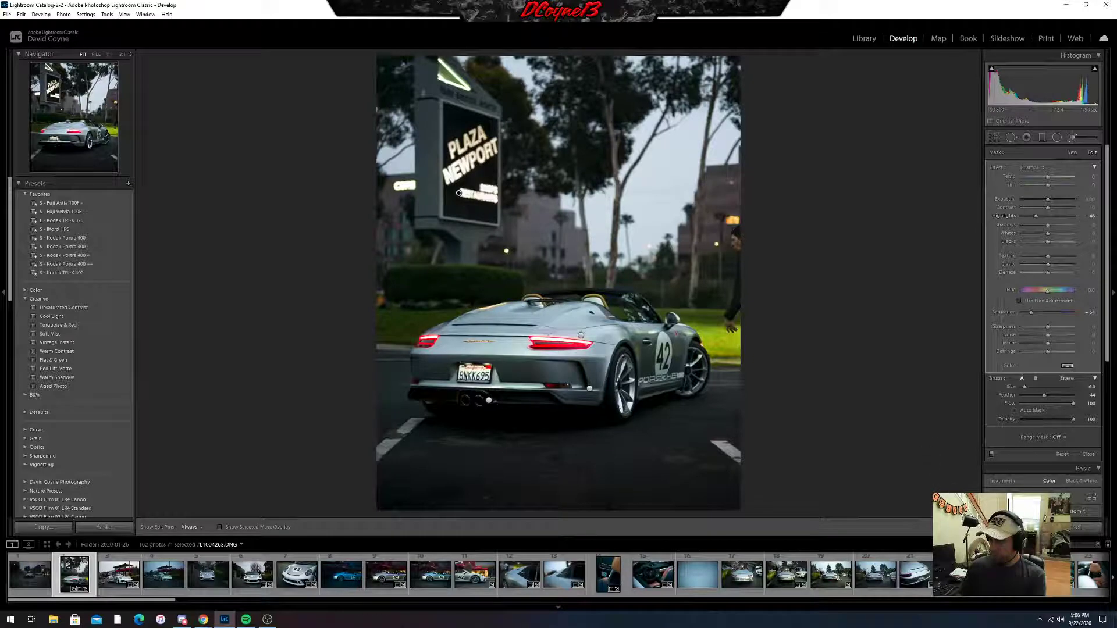
key("k")
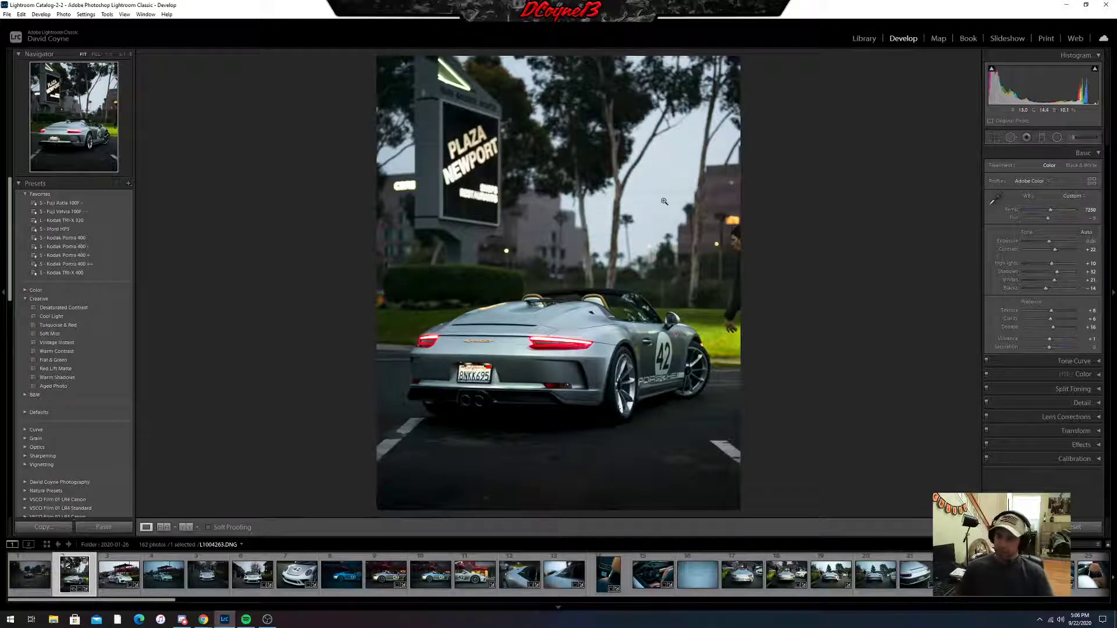
Open the edited Speedster photo in Adobe Photoshop 2020 for retouching.
right_click(73, 572)
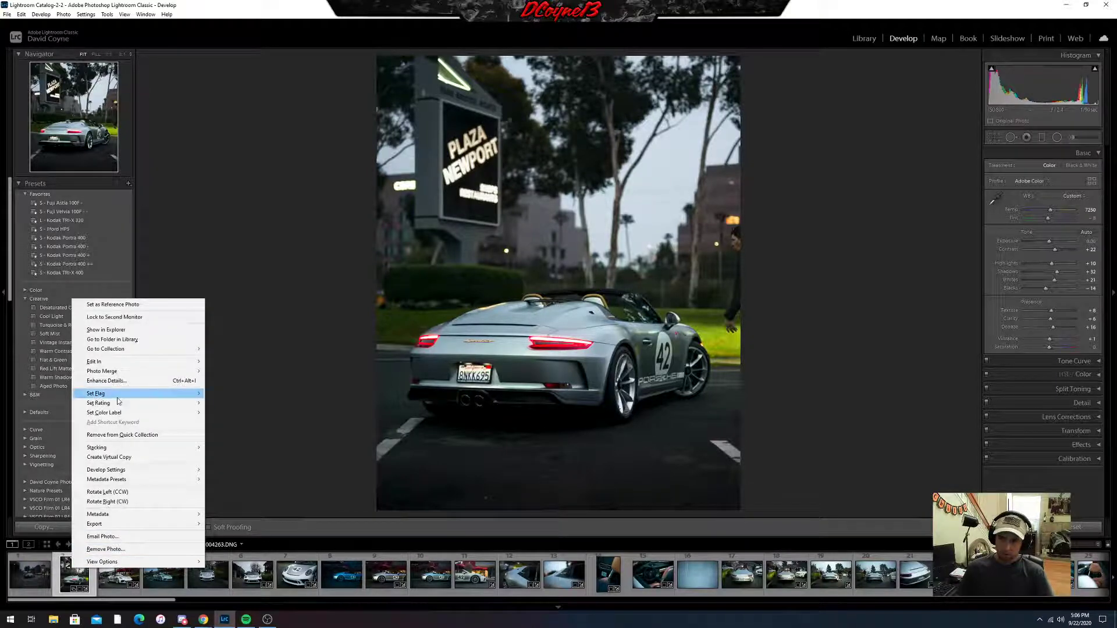
mouse_move(119, 363)
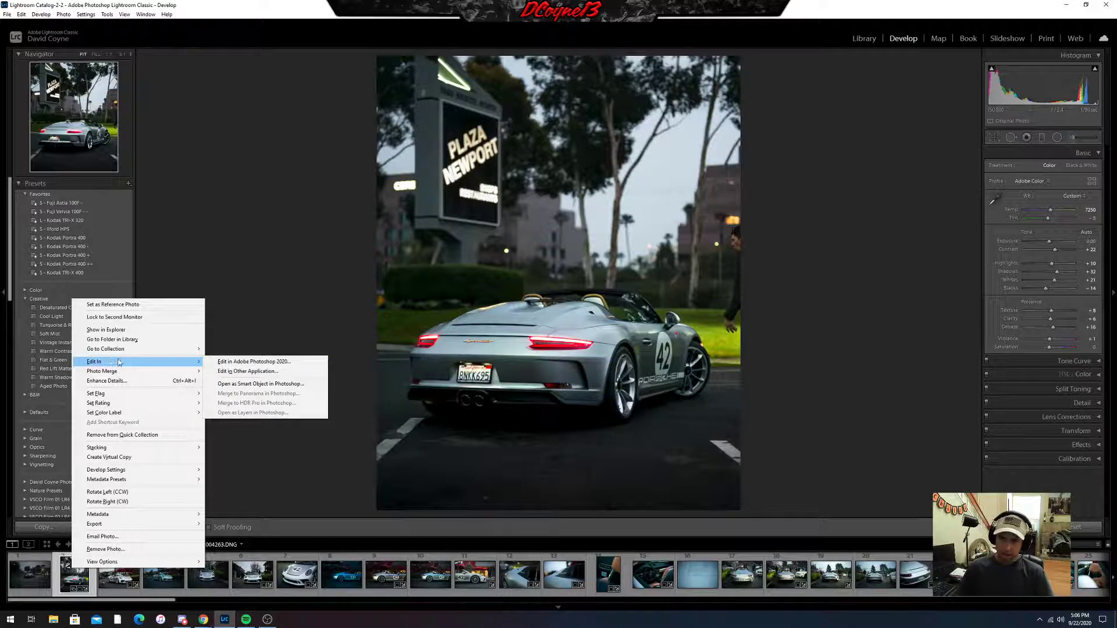
left_click(238, 362)
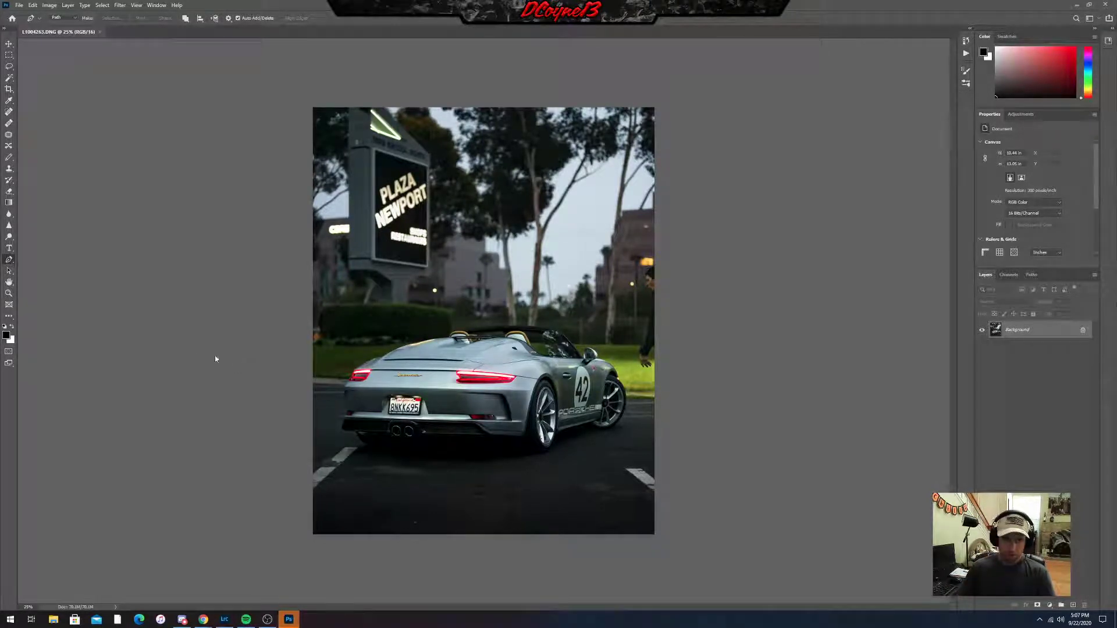
Select the entire photo and duplicate it onto a new layer above the background.
key("ctrl+plus")
key("ctrl+plus")
key("ctrl+plus")
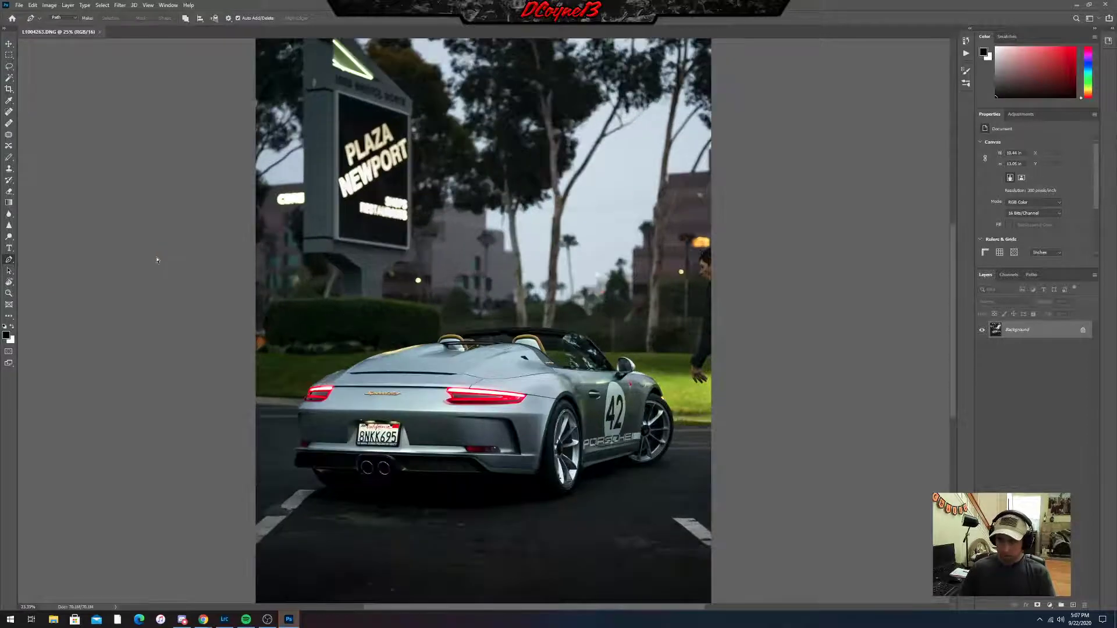
key("ctrl+minus")
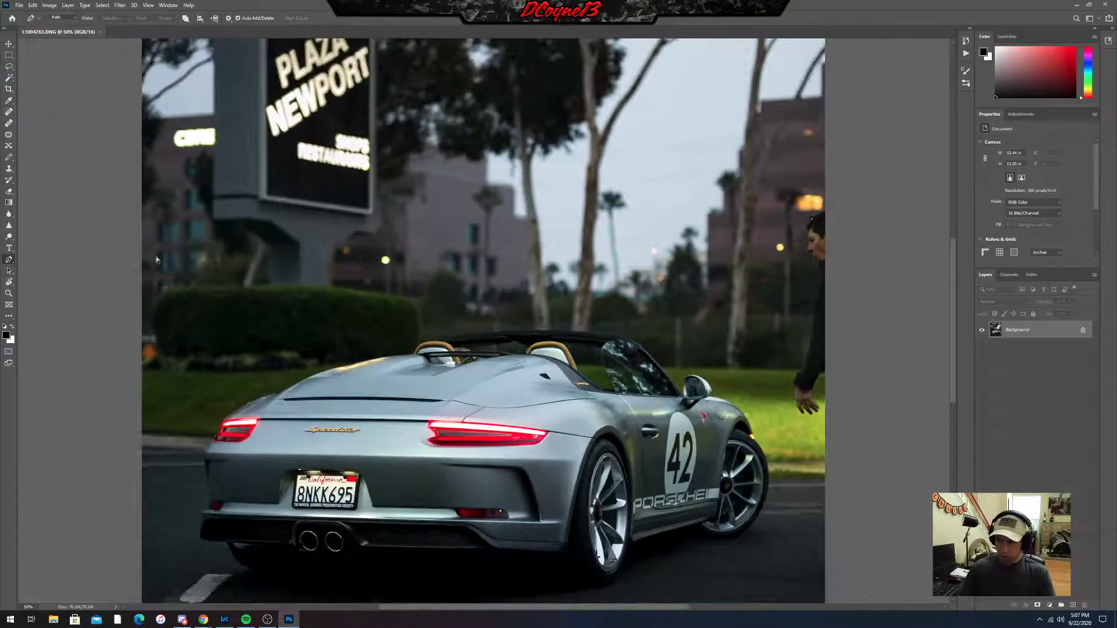
left_click_drag(201, 324, 194, 194)
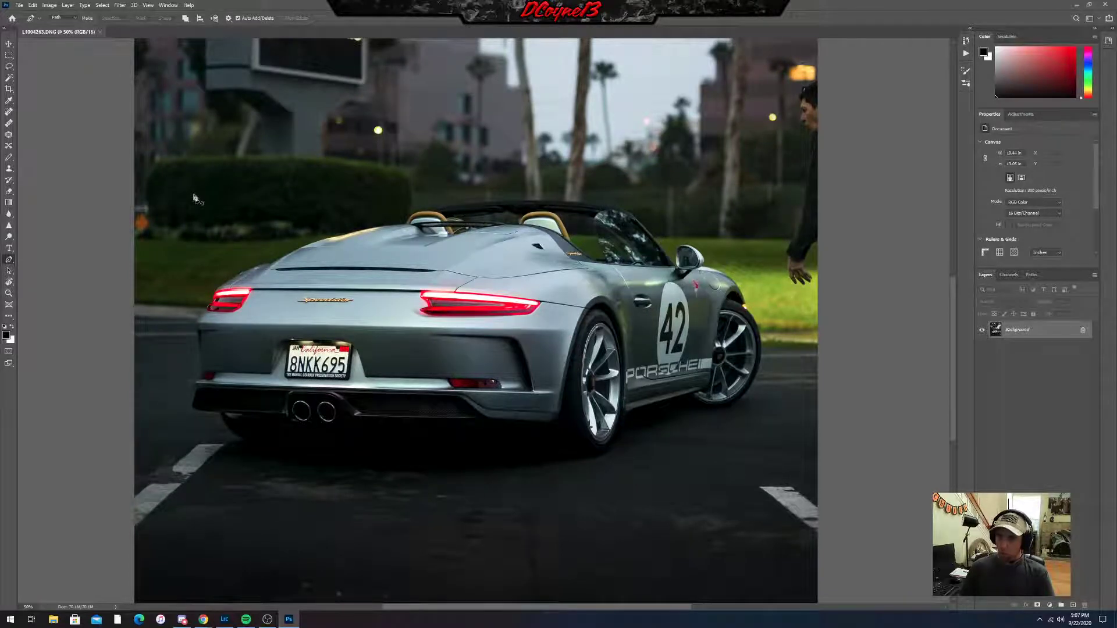
key("ctrl+minus")
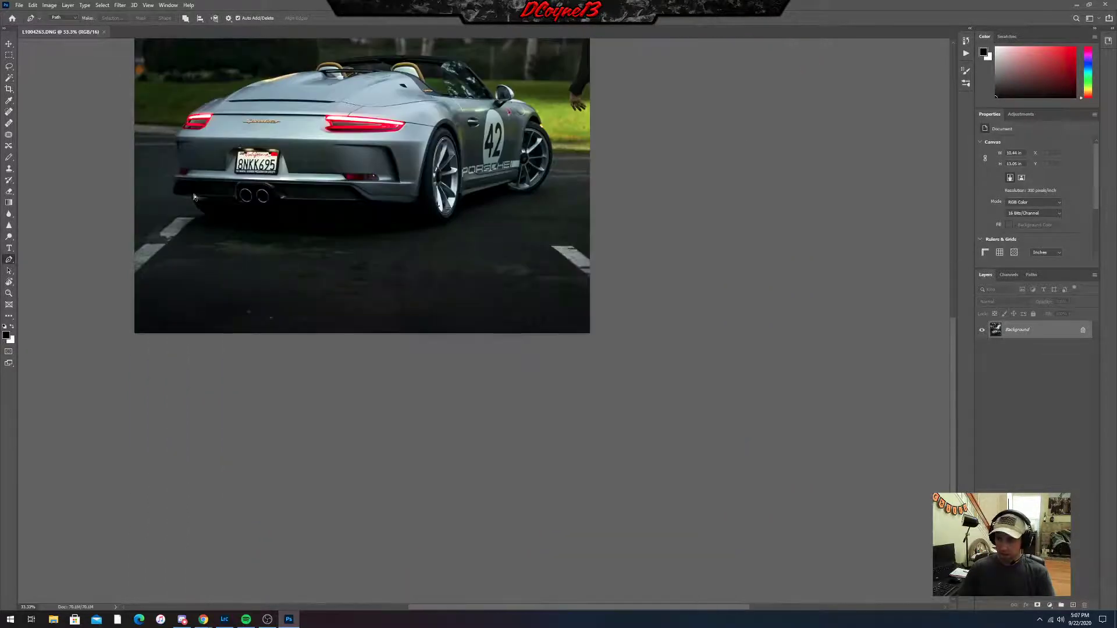
key("ctrl+0")
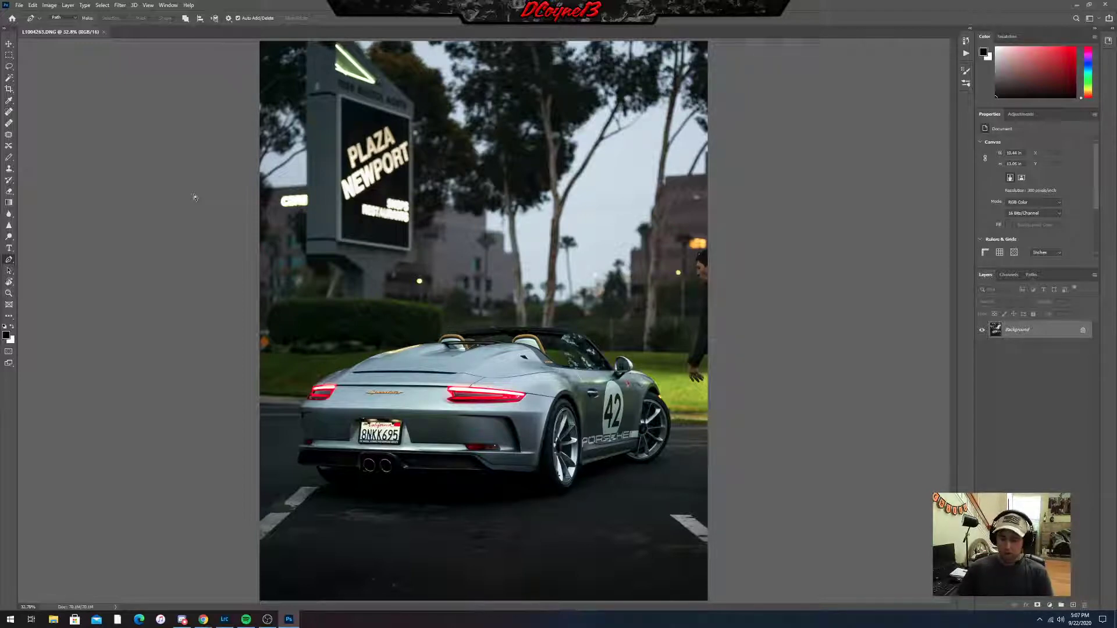
key("ctrl+a")
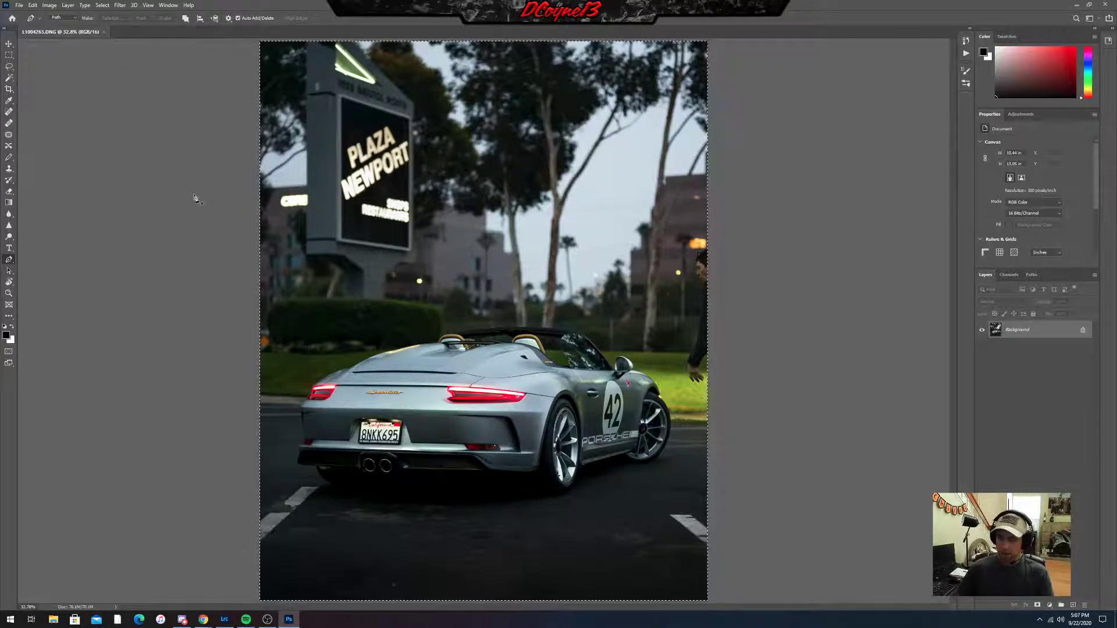
key("ctrl+j")
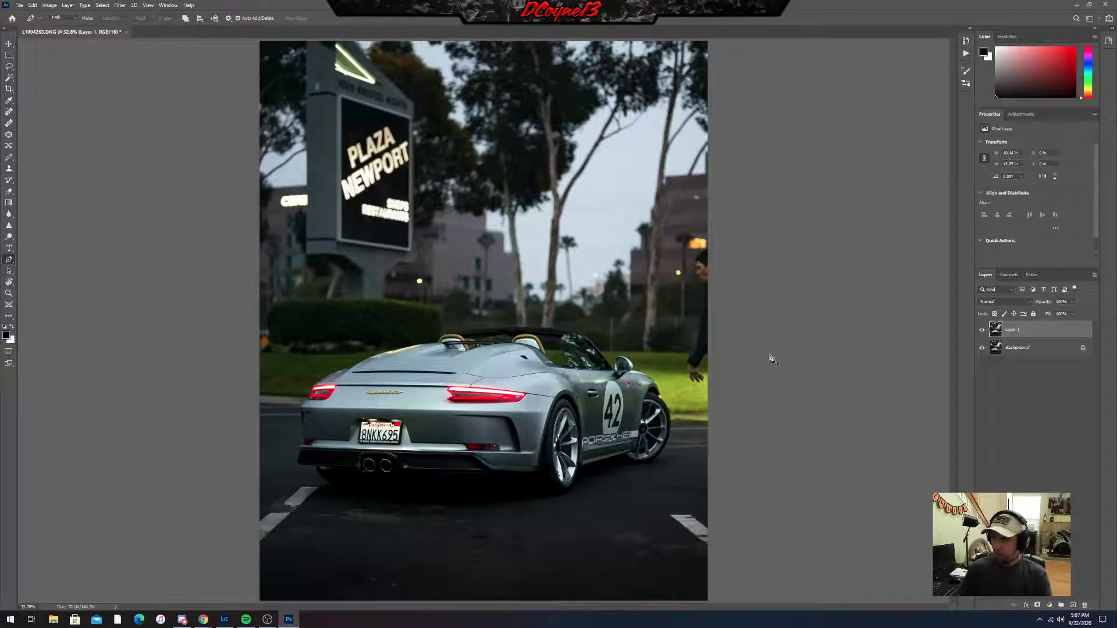
Lasso the person at the photo's right edge, replace them with a Content-Aware fill at 100% opacity, and deselect.
left_click(9, 67)
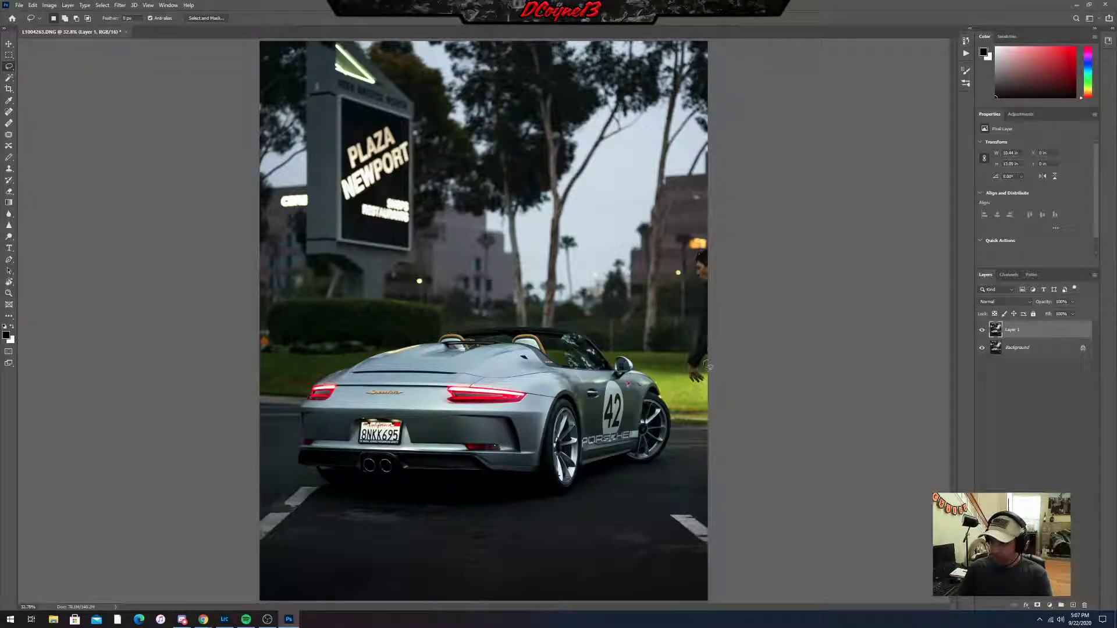
mouse_move(705, 367)
left_mouse_down()
mouse_move(690, 386)
mouse_move(681, 364)
mouse_move(690, 371)
mouse_move(703, 314)
mouse_move(700, 255)
mouse_move(718, 254)
mouse_move(739, 366)
left_mouse_up()
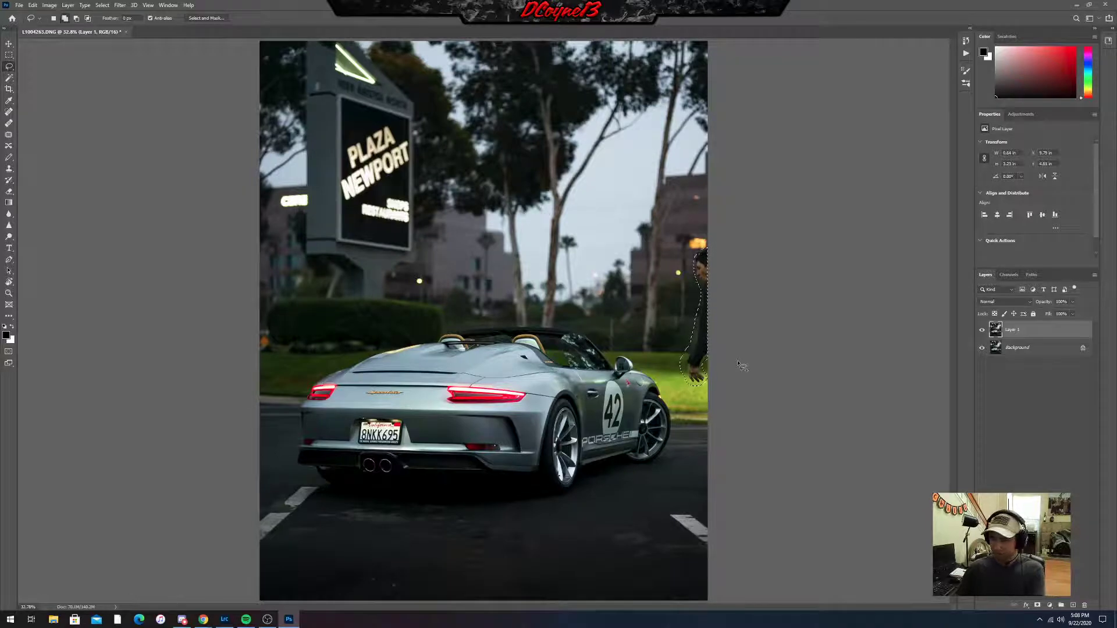
key("shift+BackSpace")
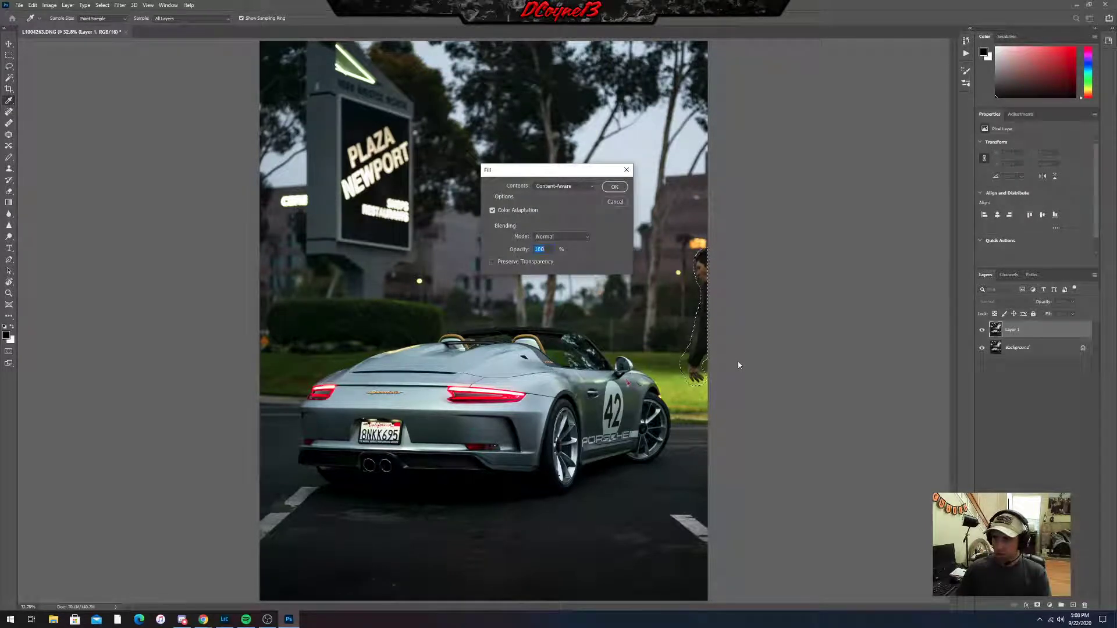
key("Return")
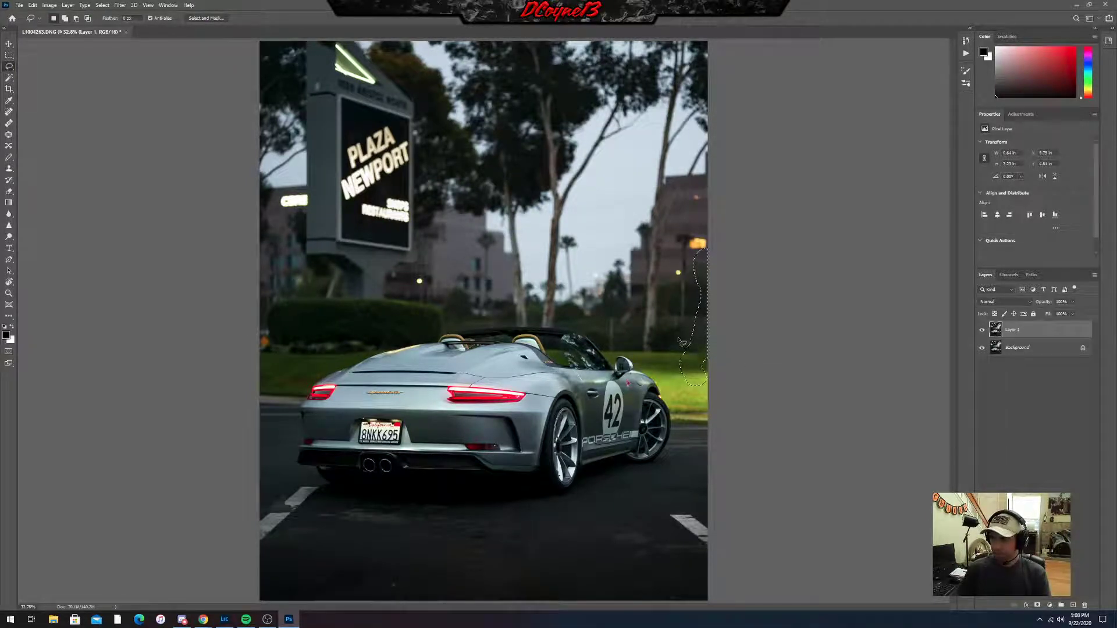
key("ctrl+d")
Lasso the small patch where hedge meets grass at the photo's right edge, fill it Content-Aware, and deselect.
mouse_move(707, 372)
left_mouse_down()
mouse_move(701, 349)
mouse_move(720, 354)
mouse_move(714, 340)
left_mouse_up()
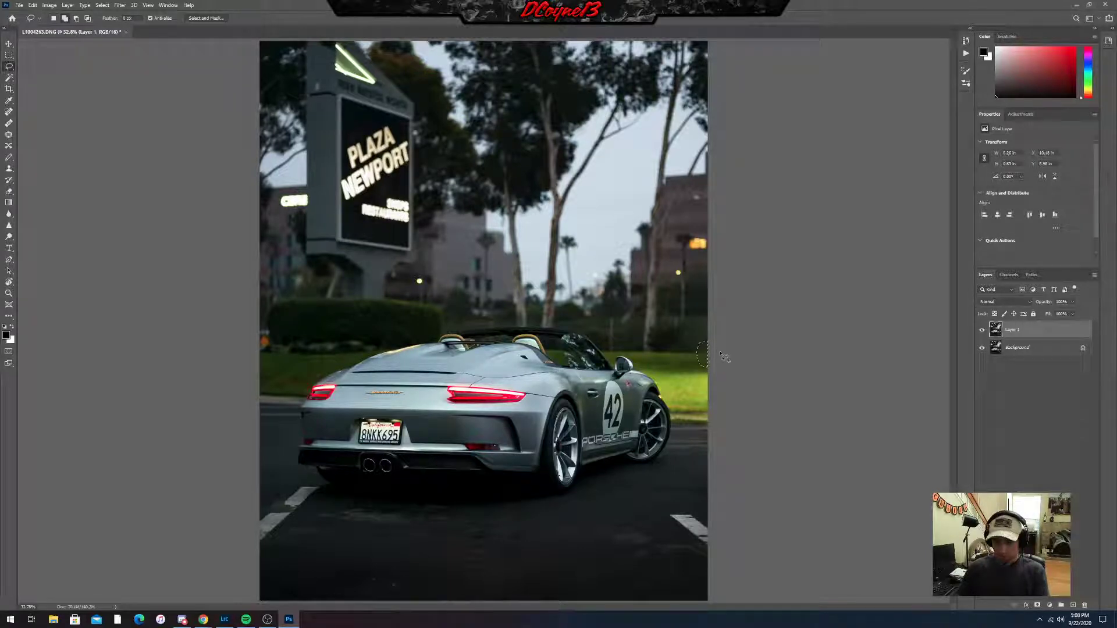
key("shift+BackSpace")
key("Return")
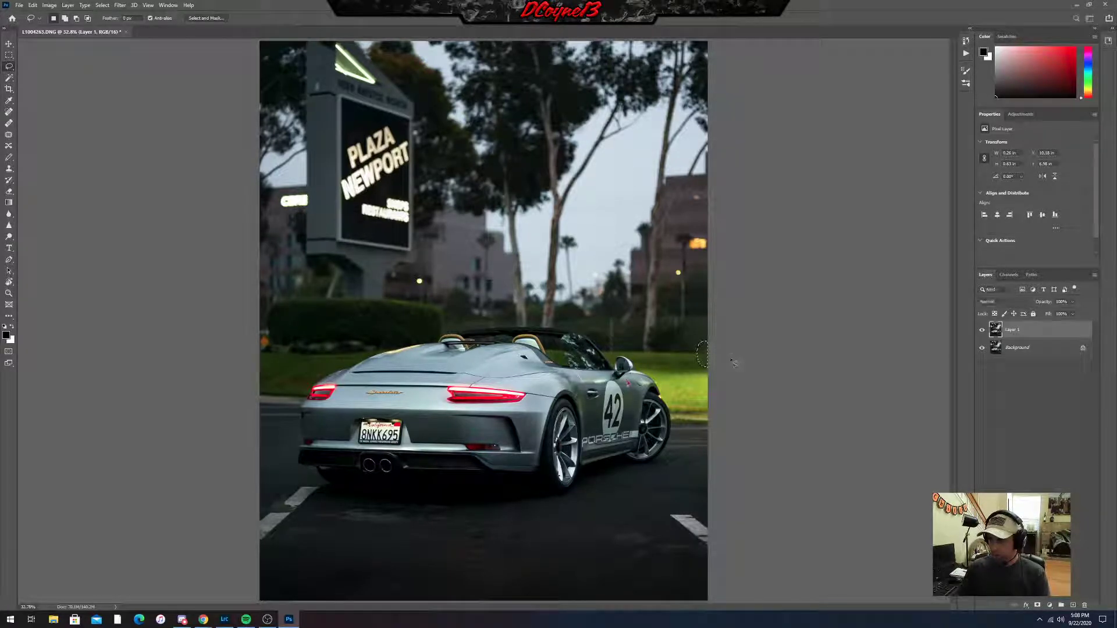
key("ctrl+d")
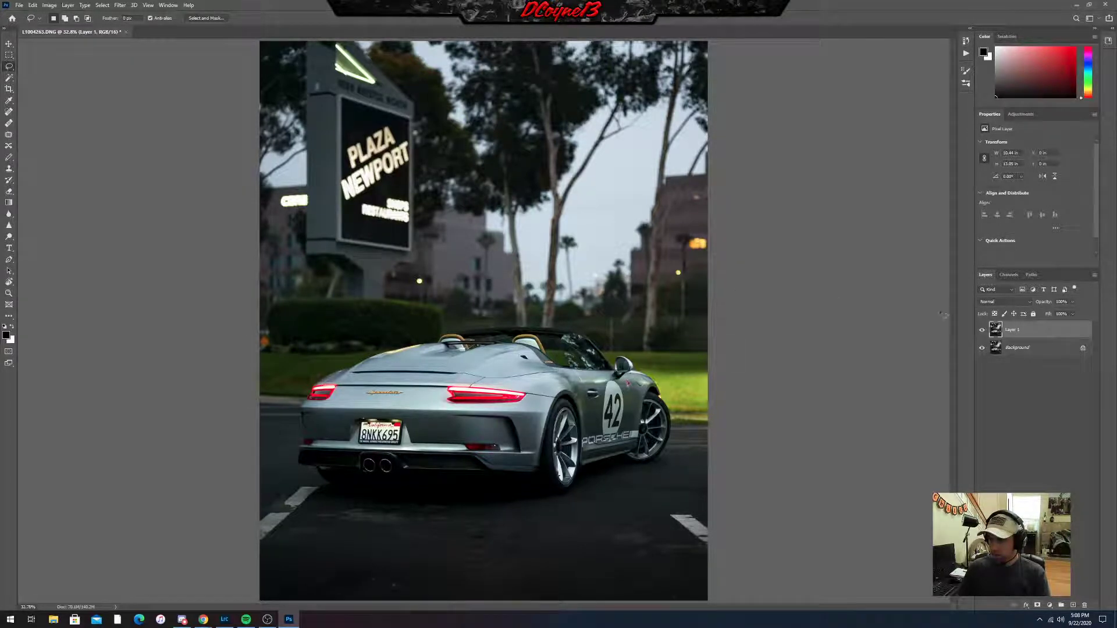
Toggle the retouched layer's visibility to compare the photo with and without the person.
left_click(982, 331)
left_click(982, 331)
left_click(982, 330)
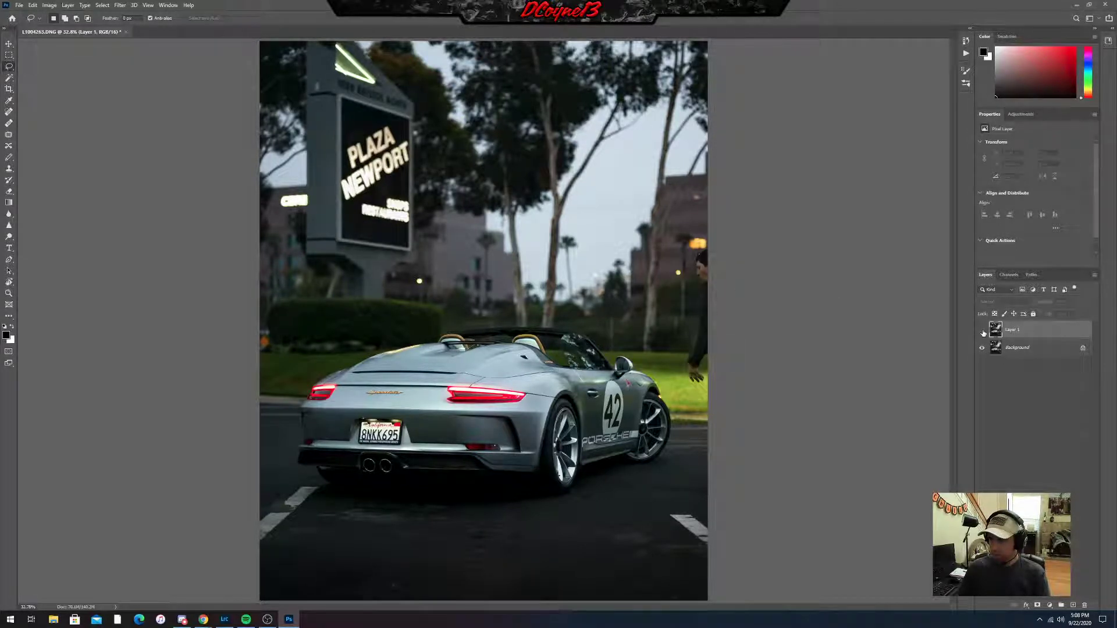
left_click(982, 330)
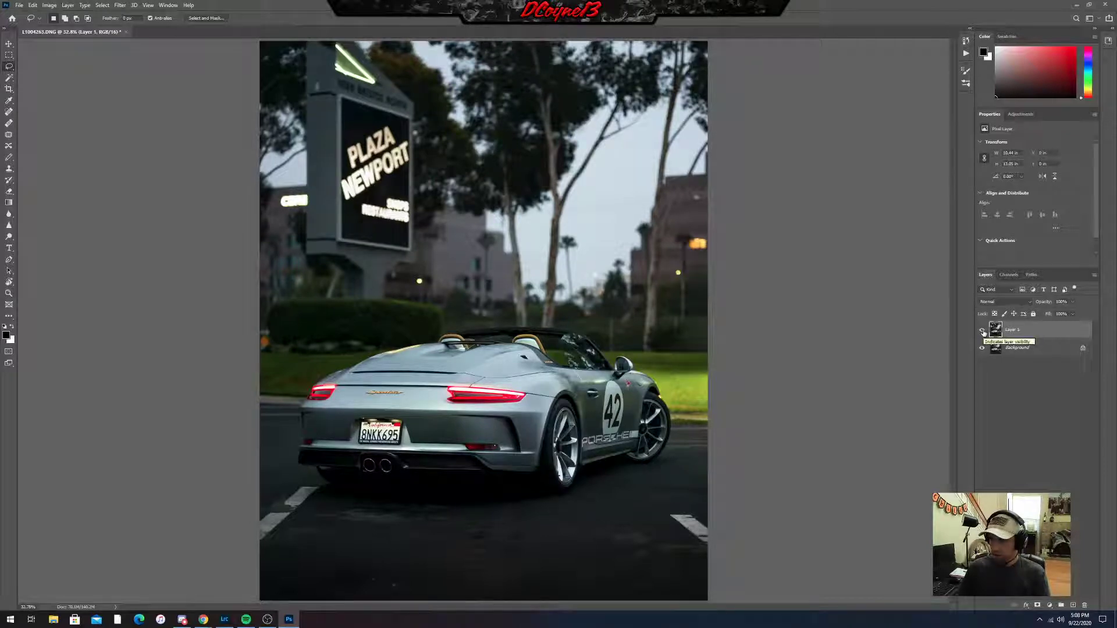
Merge the retouched layer with the background and save the edited photo.
right_click(1040, 351)
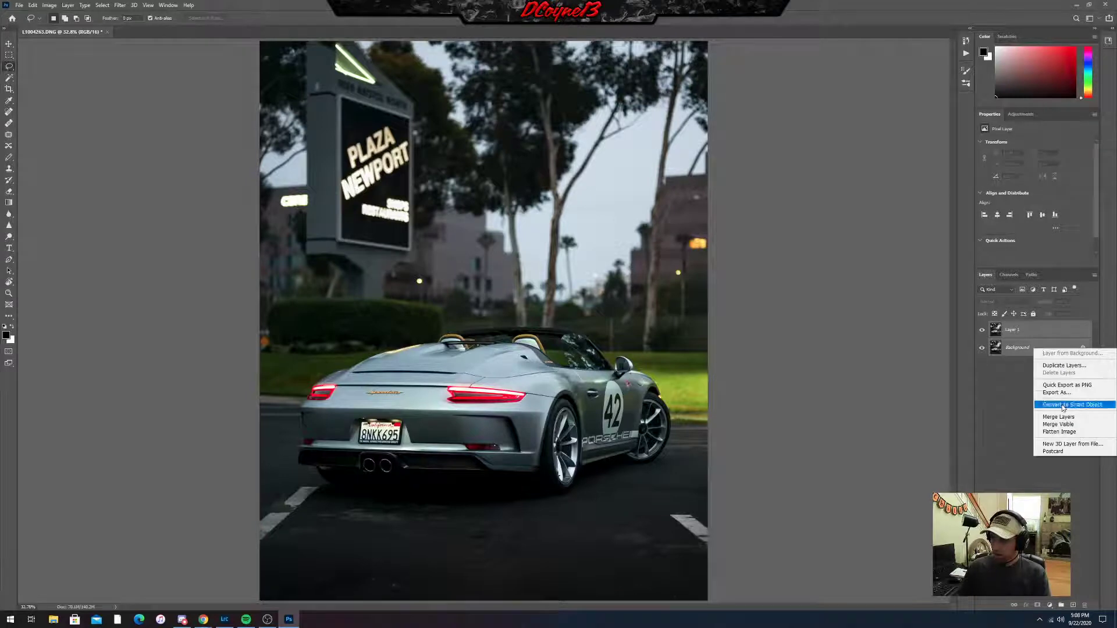
left_click(1067, 424)
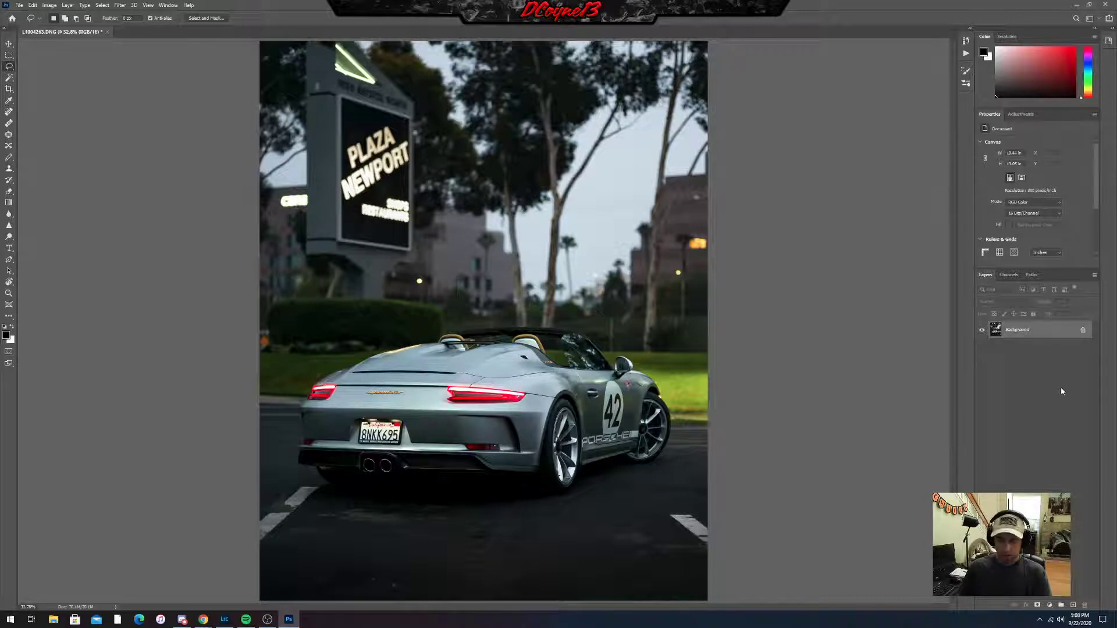
key("ctrl+s")
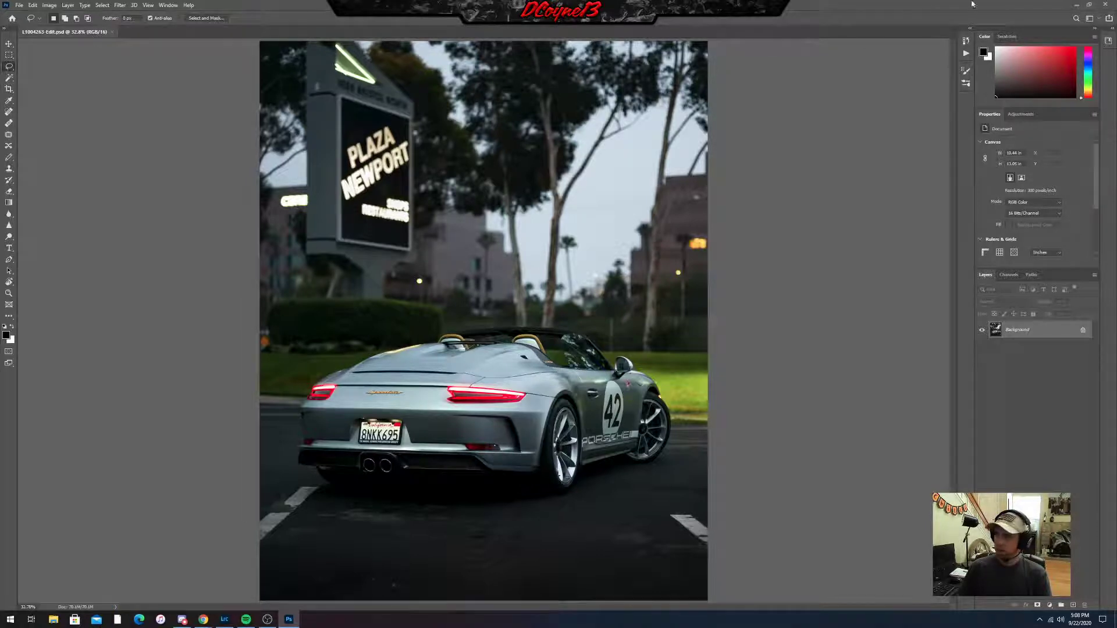
Close Photoshop to return to Lightroom Classic and select the original Speedster photo, L1004263.DNG, that still shows the person.
left_click(1105, 5)
left_click(1105, 5)
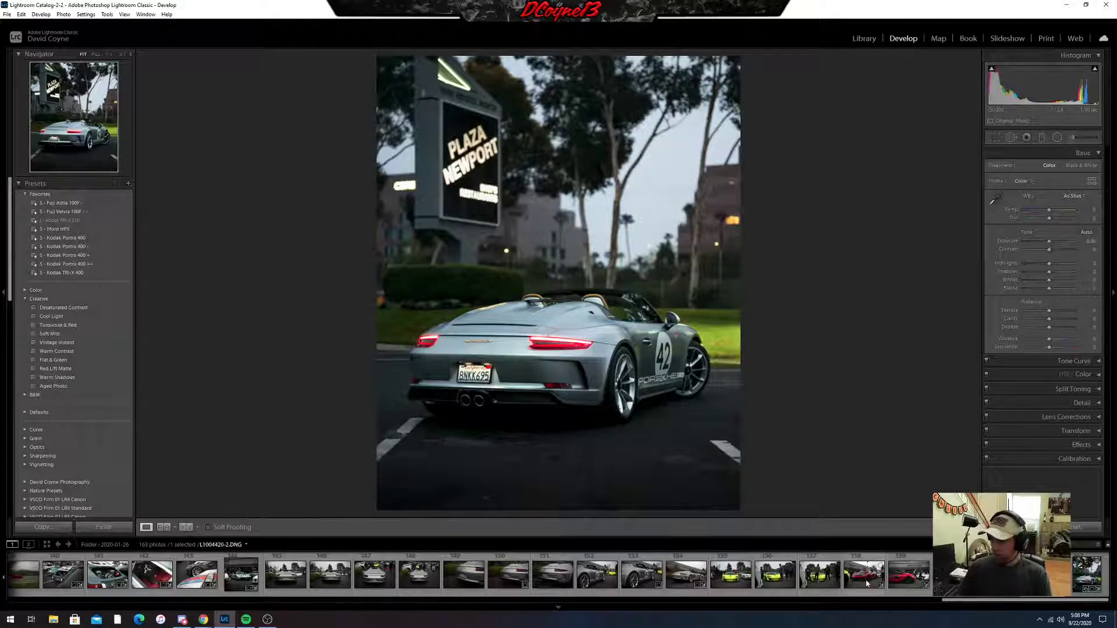
left_click(1086, 576)
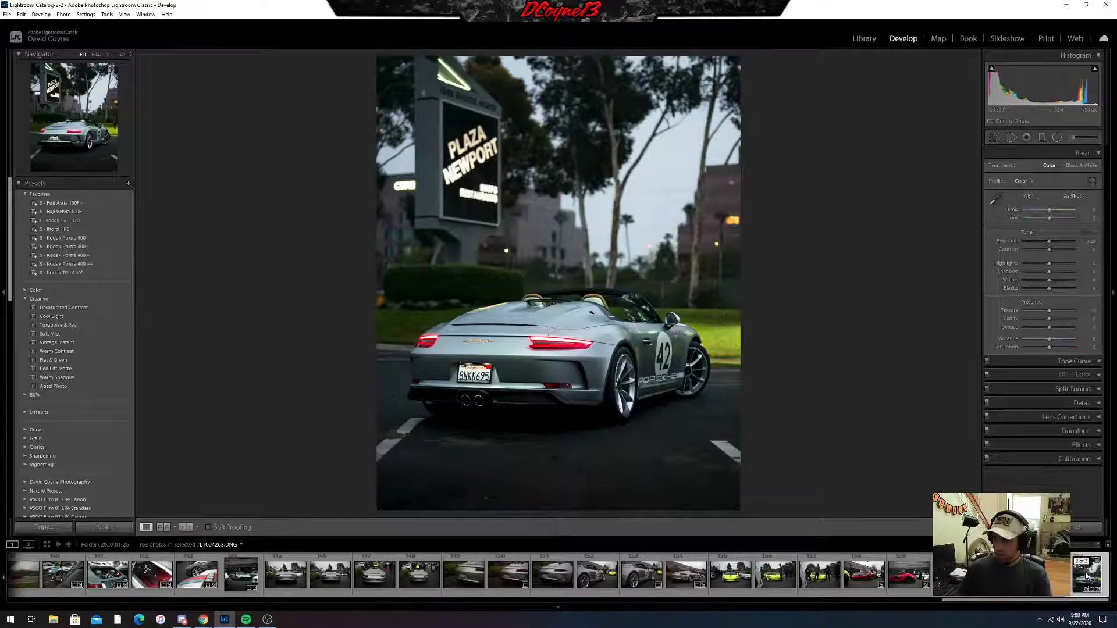
left_click(1086, 576)
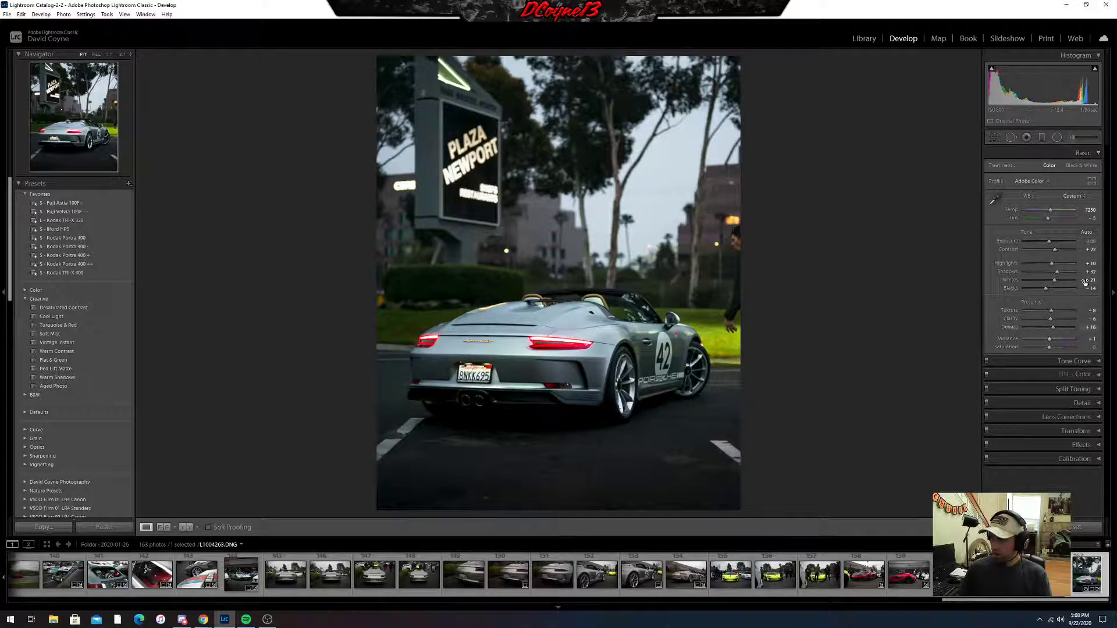
Paint a new size 6 brush adjustment over the car's right taillight and reduce its Highlights.
left_click(1074, 137)
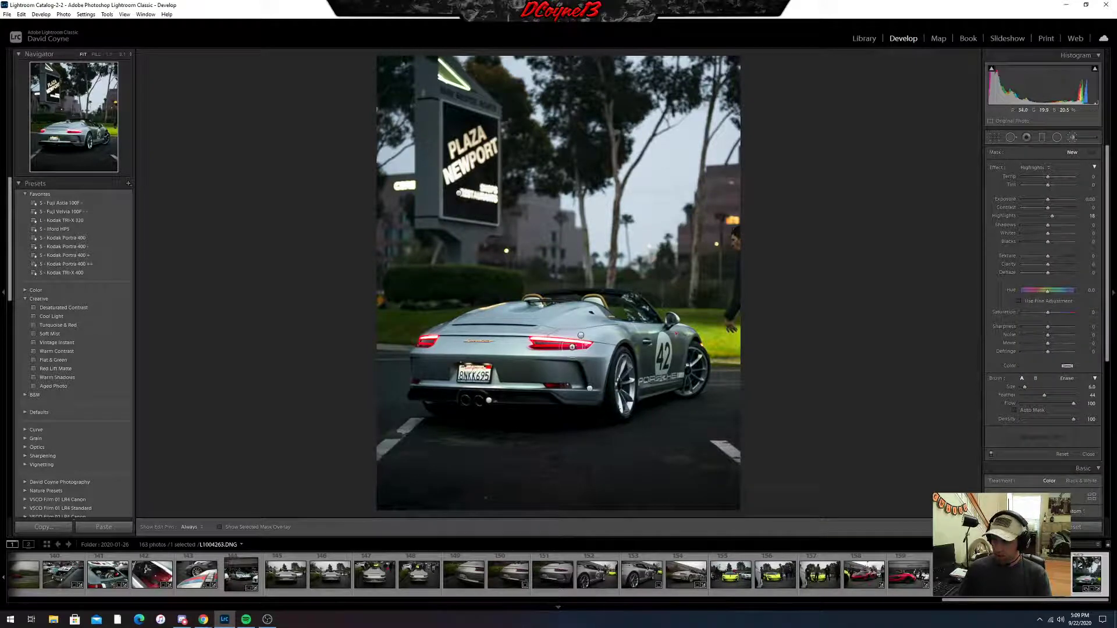
key("h")
key("h")
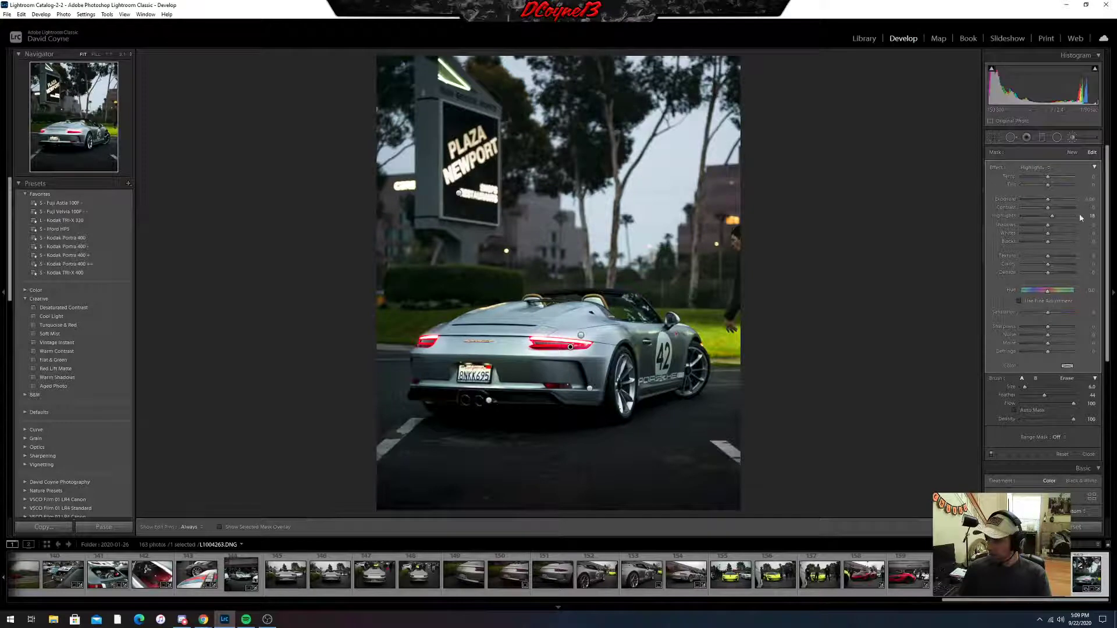
left_click_drag(1091, 216, 1083, 217)
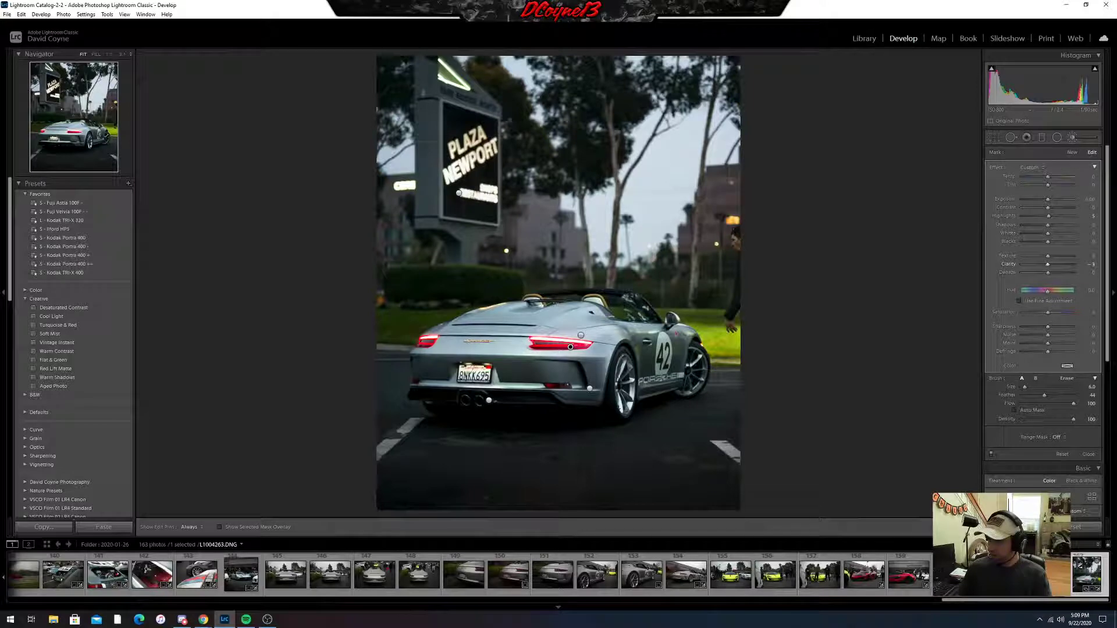
Set the taillight brush's Texture to 13, Clarity to -11, Saturation to 12 and Hue to about 1.6, and close the brush.
left_click_drag(1091, 264, 1094, 264)
left_click_drag(1094, 312, 1089, 313)
left_click_drag(1085, 237, 1080, 264)
left_click_drag(1091, 290, 1094, 290)
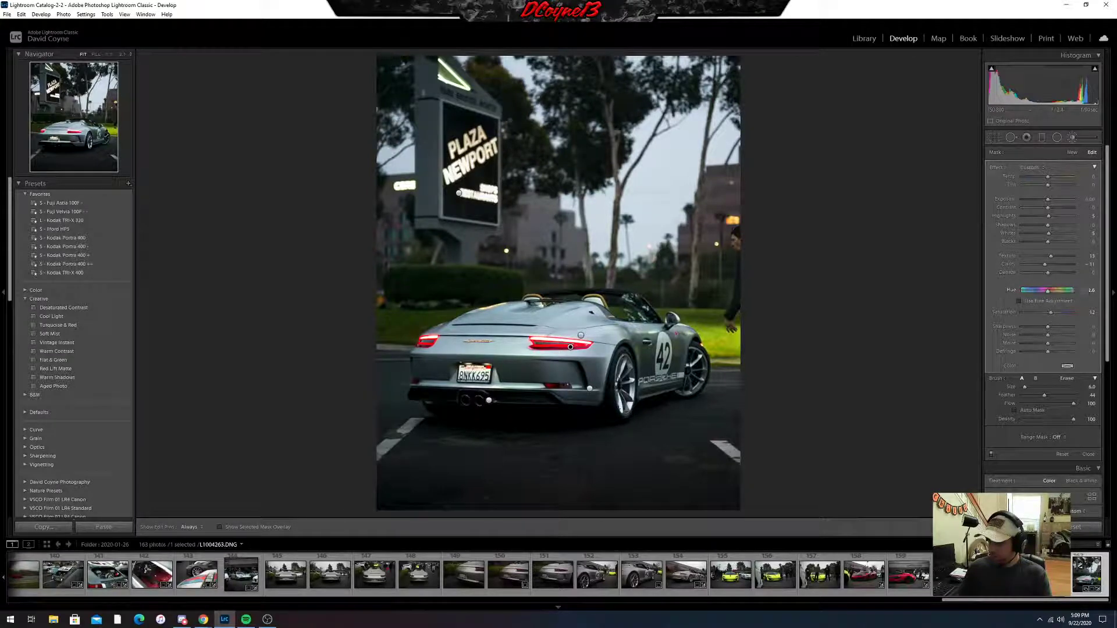
key("k")
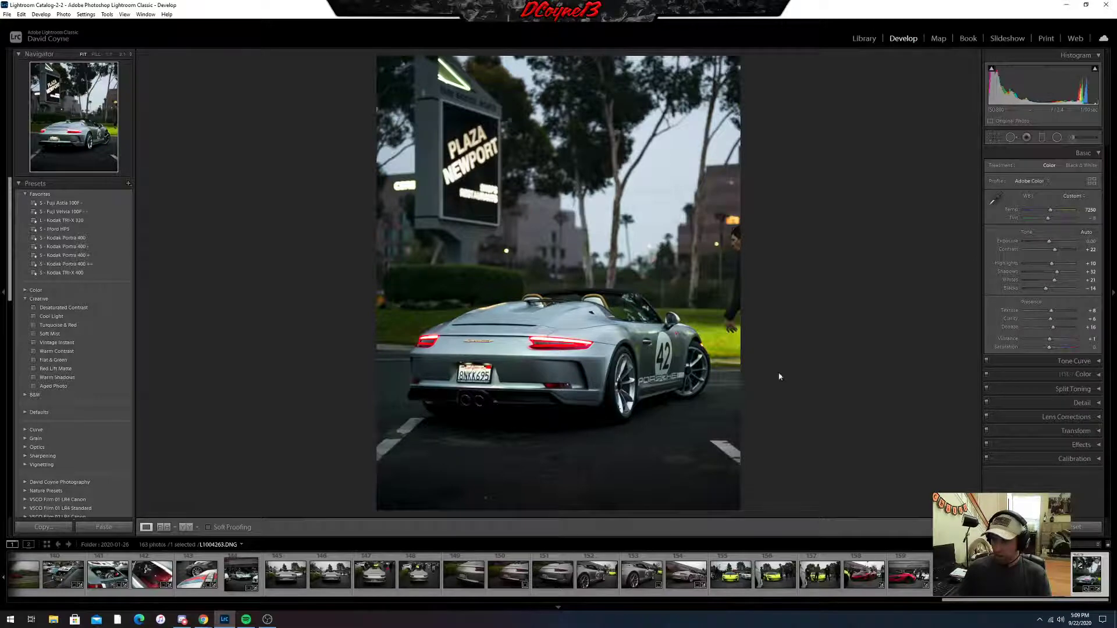
Export the photo from the Library to the Export Photos folder with a 1750-pixel long edge, 72 pixels per inch and standard screen sharpening.
left_click(864, 39)
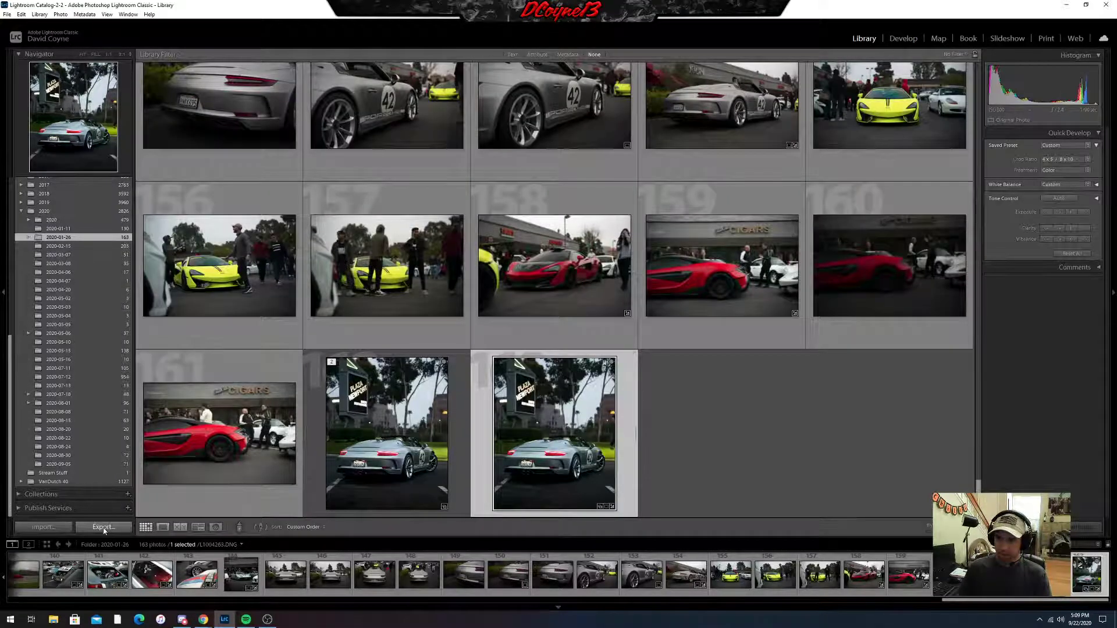
left_click(103, 527)
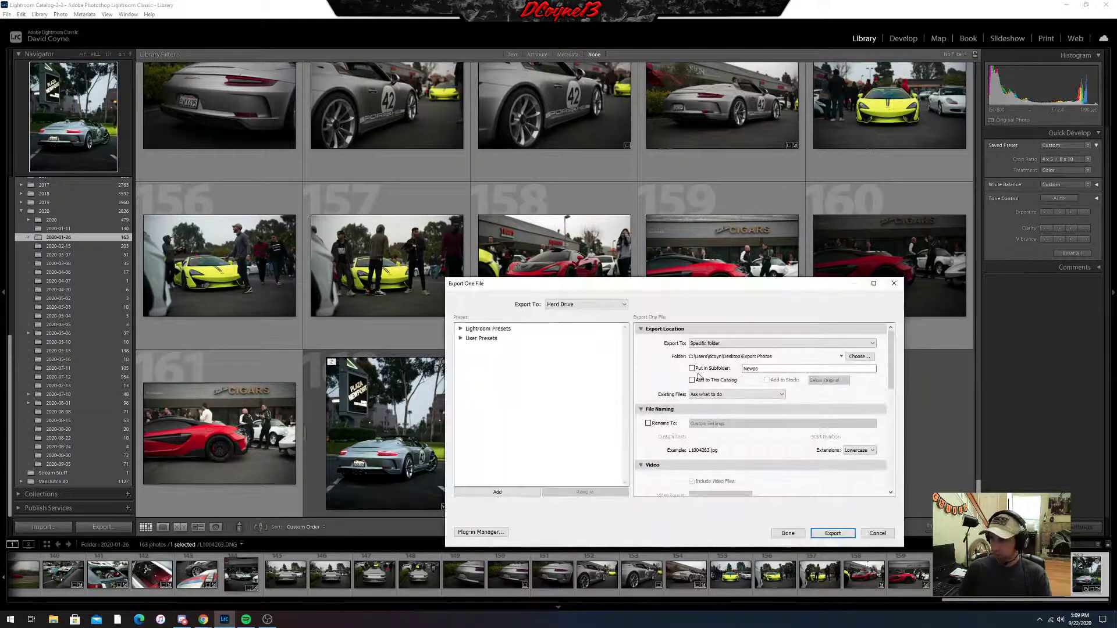
left_click_drag(891, 355, 896, 443)
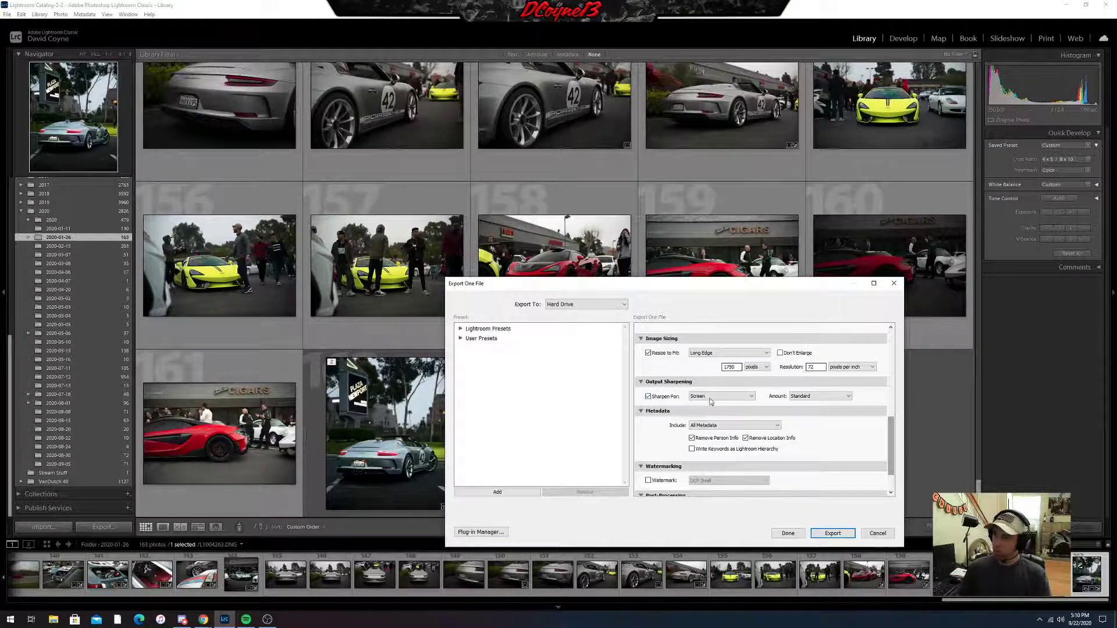
scroll(896, 433, "down", 2)
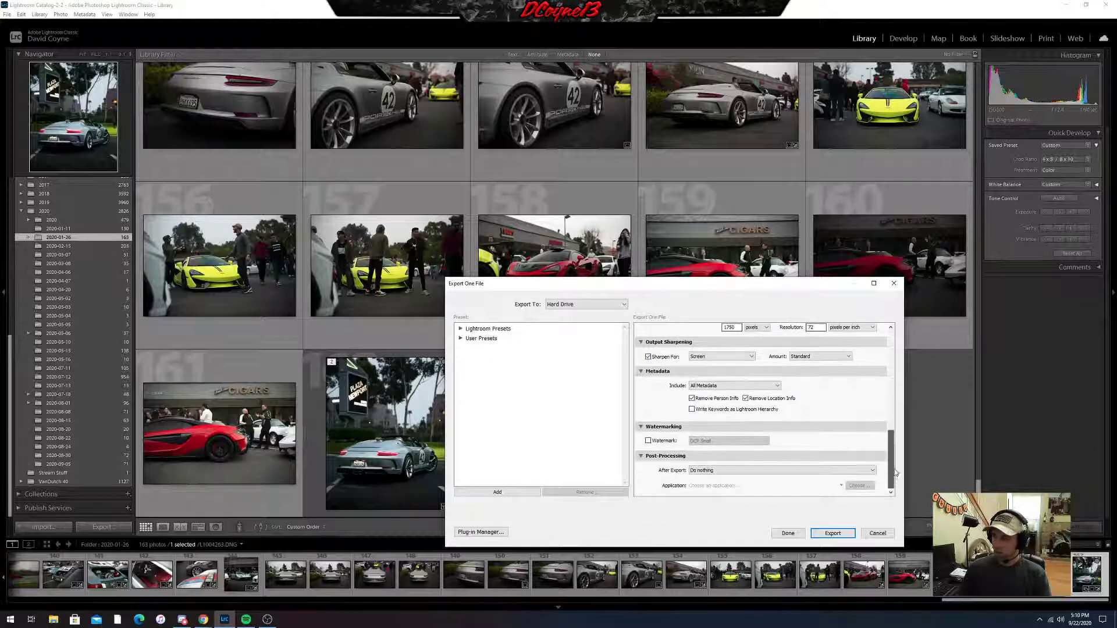
left_click(832, 533)
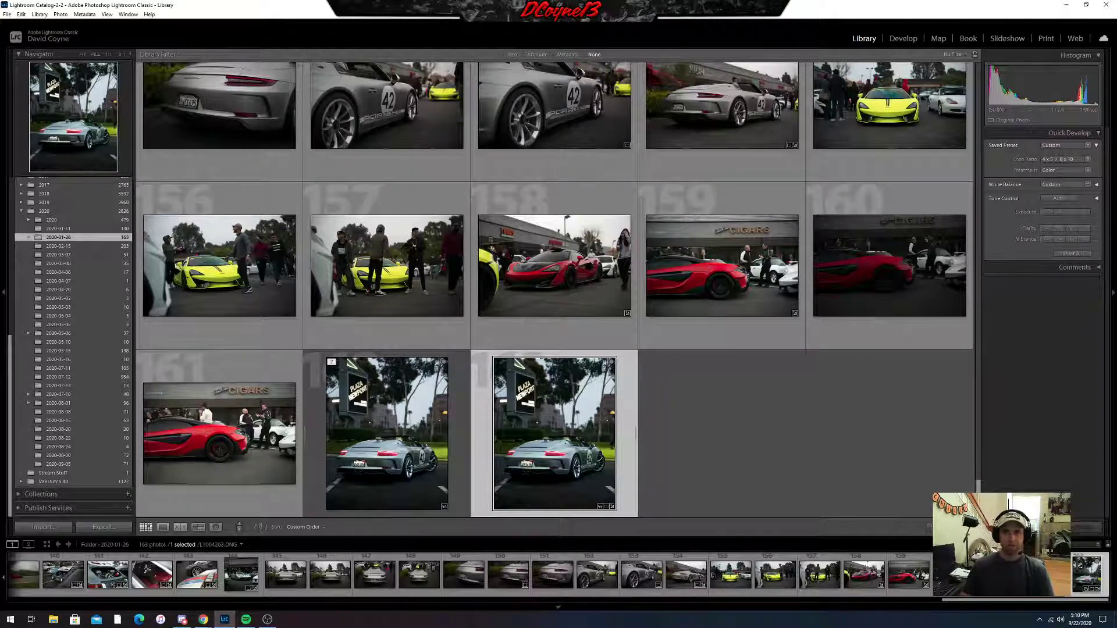
key("alt+Tab")
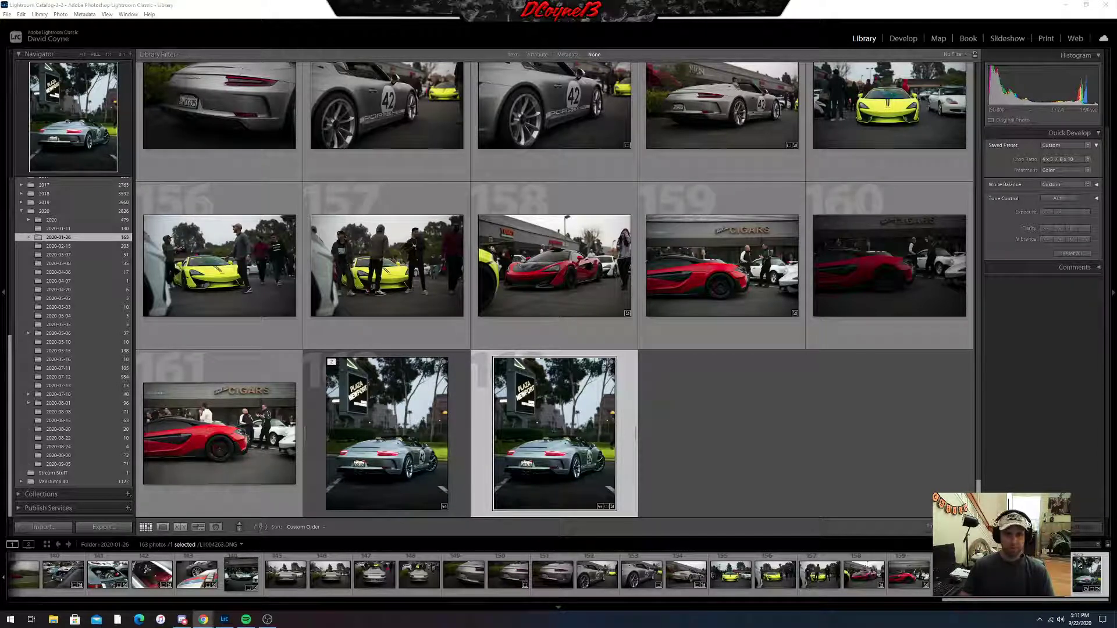